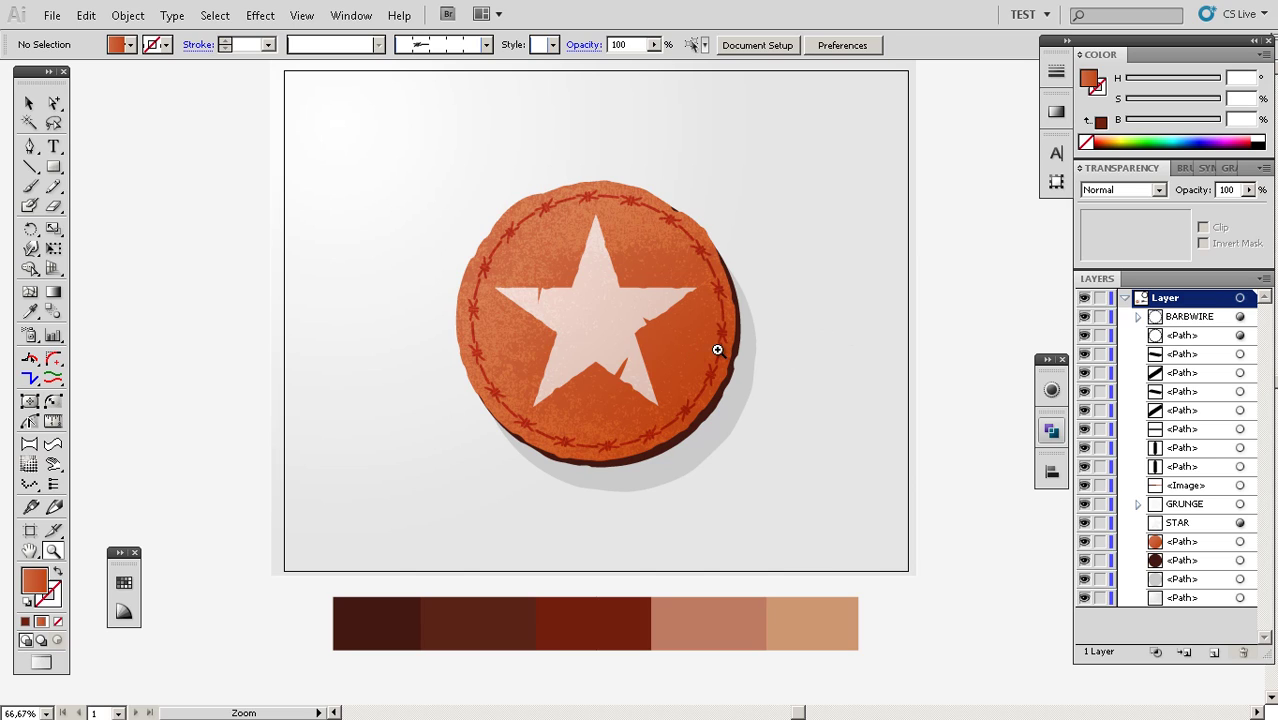
# Examine the star badge artwork, including its barbwire ring, dark edge and cast shadow
pyautogui.moveTo(747, 405); pyautogui.dragTo(785, 394)
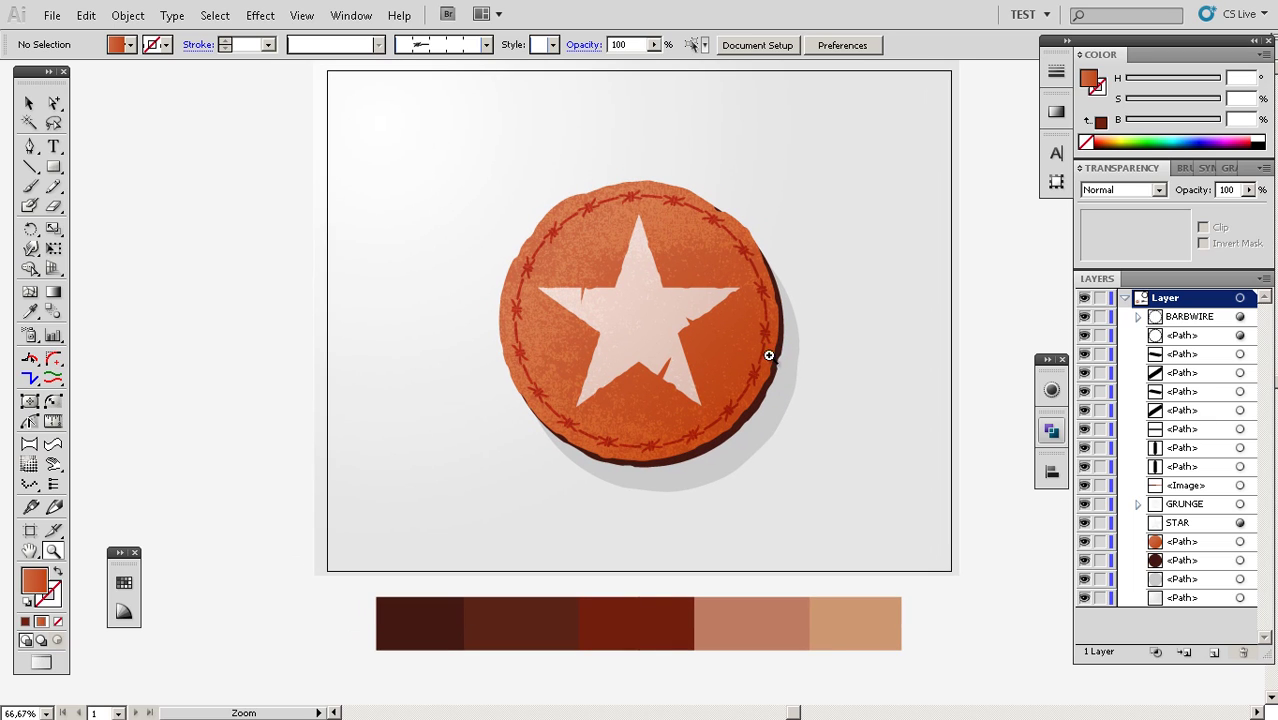
pyautogui.moveTo(829, 437); pyautogui.dragTo(530, 508)
pyautogui.moveTo(748, 479); pyautogui.dragTo(648, 487)
pyautogui.keyDown('alt'); pyautogui.click(590, 460); pyautogui.keyUp('alt')
pyautogui.moveTo(569, 459); pyautogui.dragTo(760, 479)
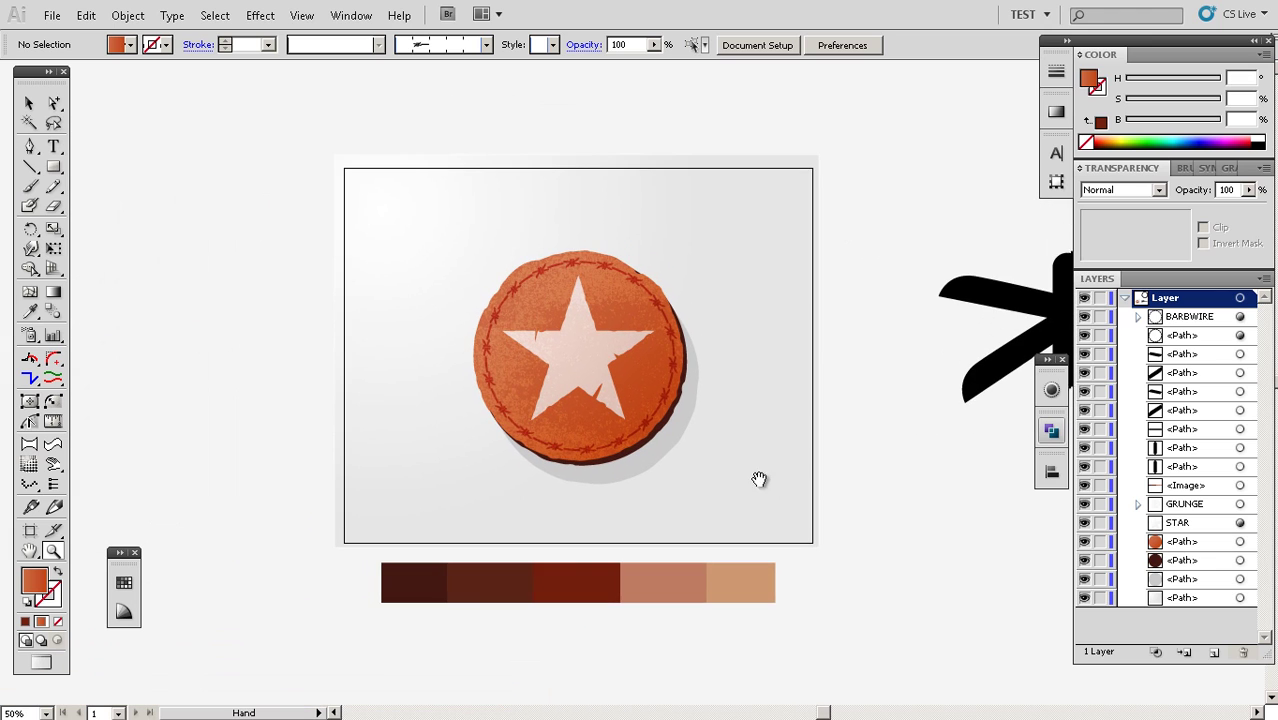
pyautogui.click(630, 392)
pyautogui.moveTo(648, 385); pyautogui.dragTo(701, 411)
pyautogui.click(657, 391)
pyautogui.keyDown('alt'); pyautogui.click(676, 394); pyautogui.keyUp('alt')
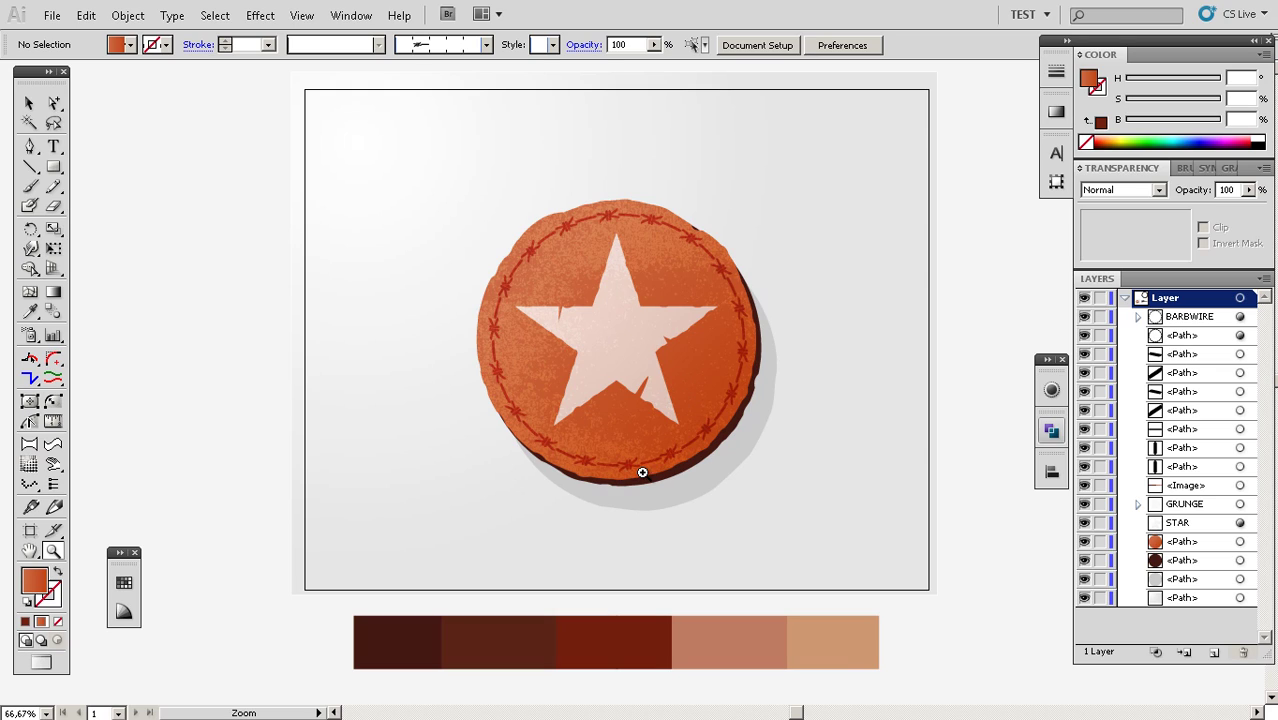
pyautogui.click(693, 379)
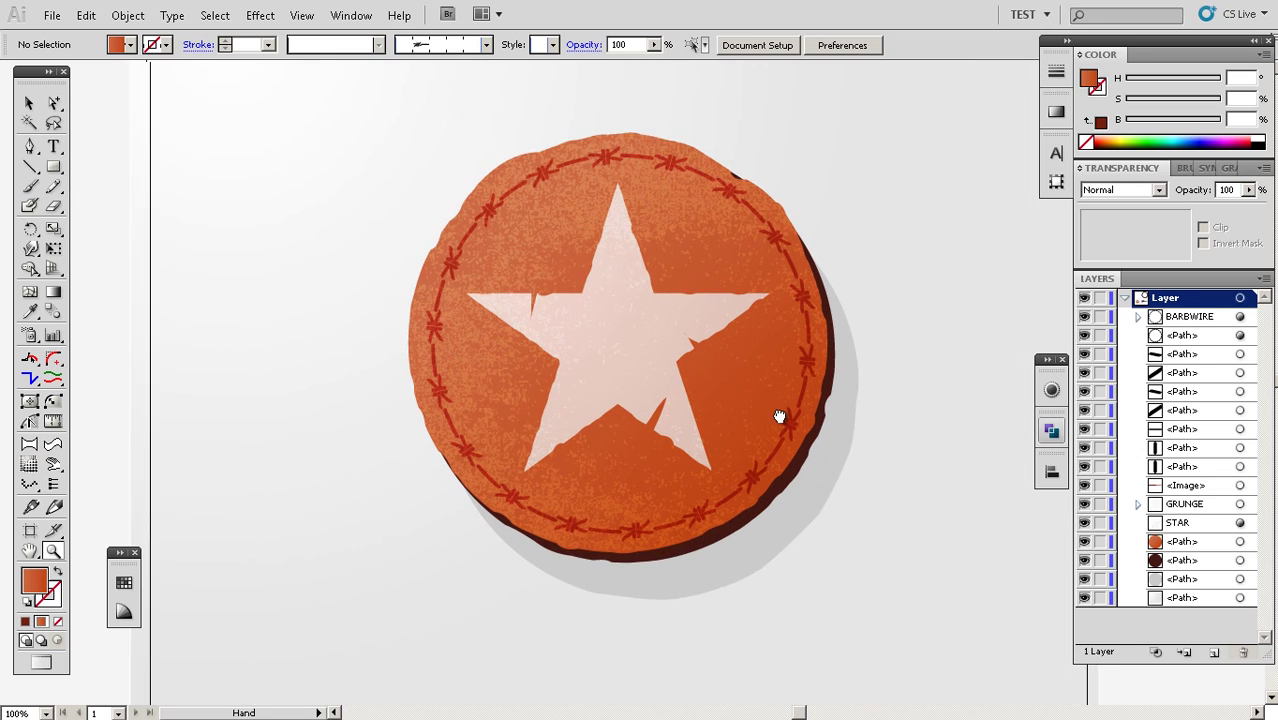
# Inspect the badge's parts by selecting the orange disc, the GRUNGE group and the STAR path
pyautogui.press('ctrl')
pyautogui.click(730, 396)
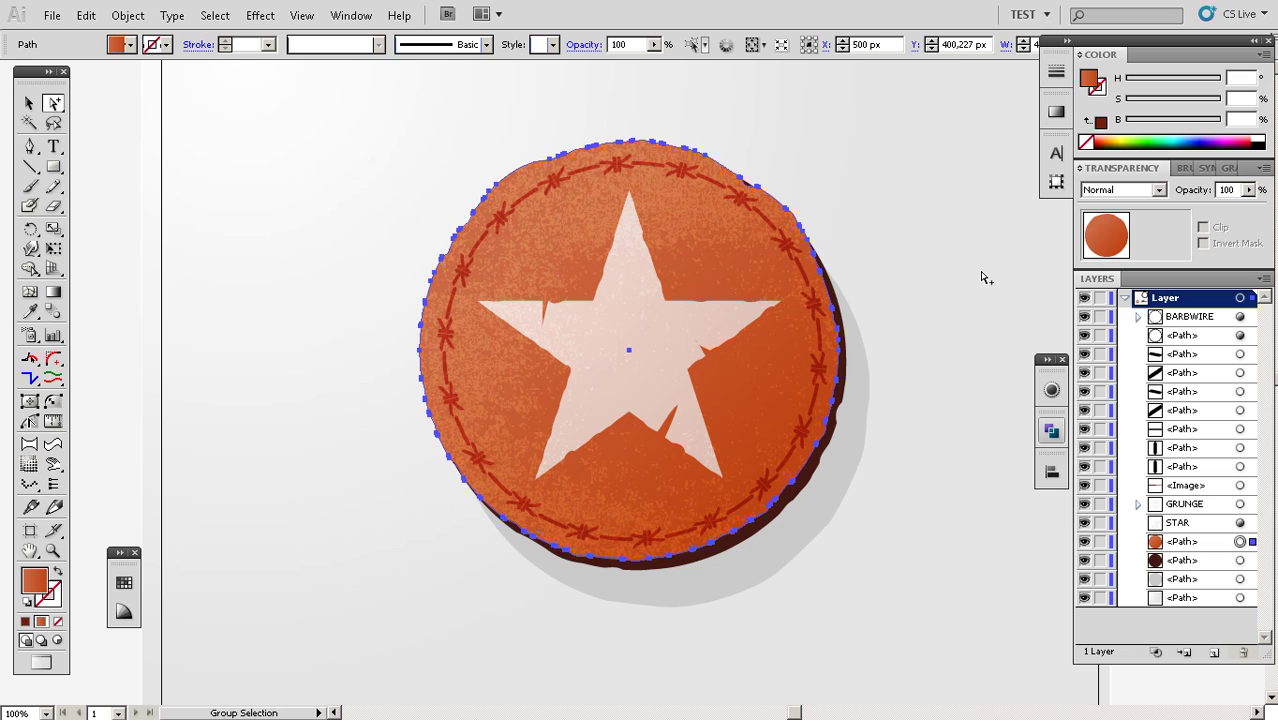
pyautogui.hotkey('ctrl', 'a')
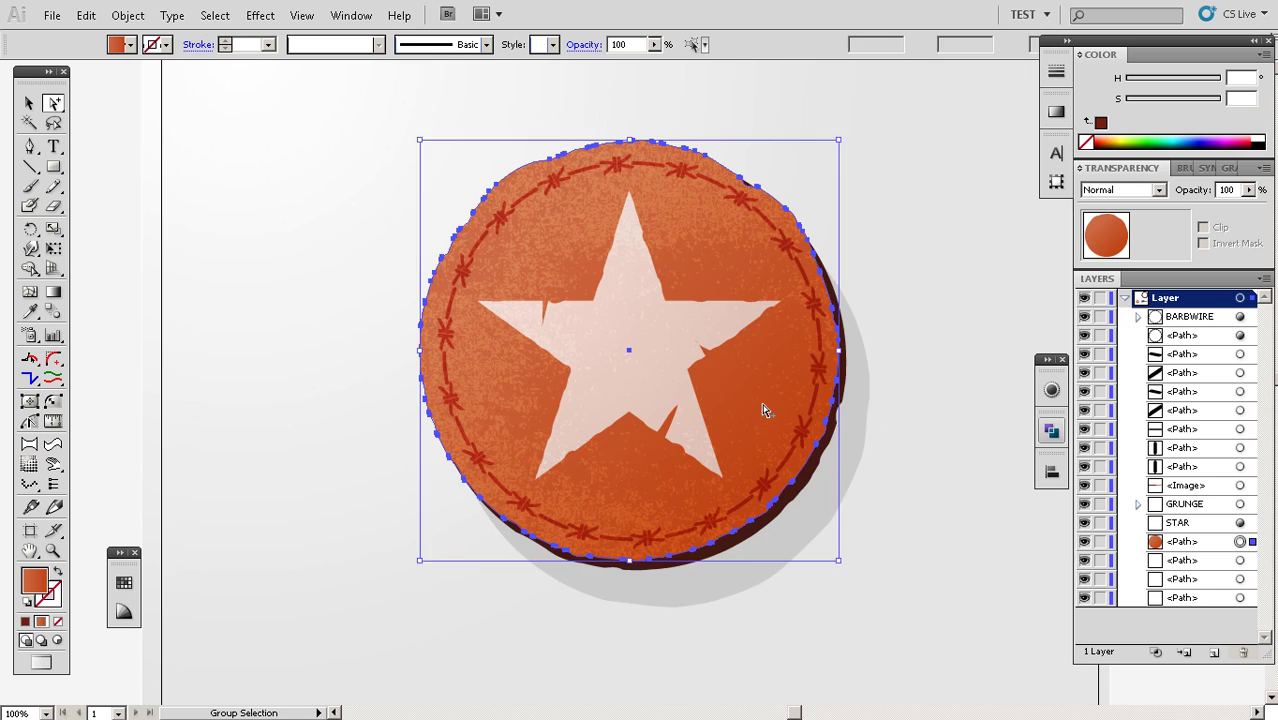
pyautogui.click(762, 404)
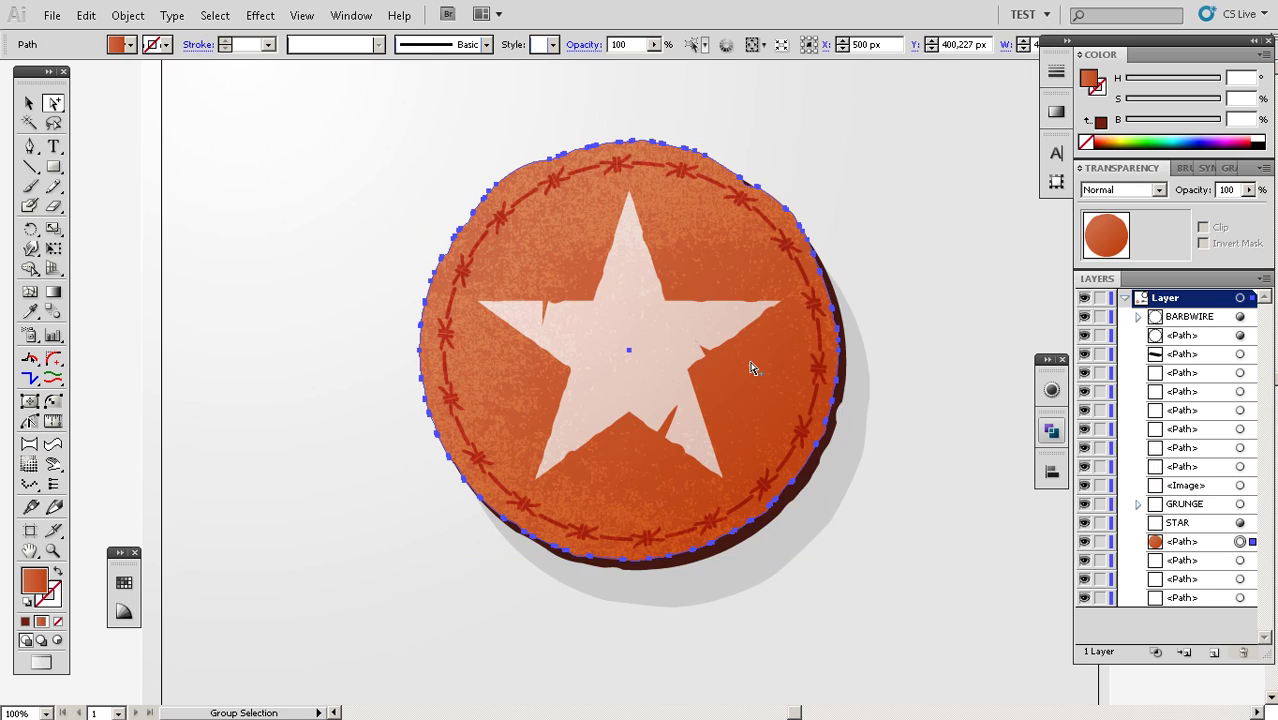
pyautogui.click(660, 415)
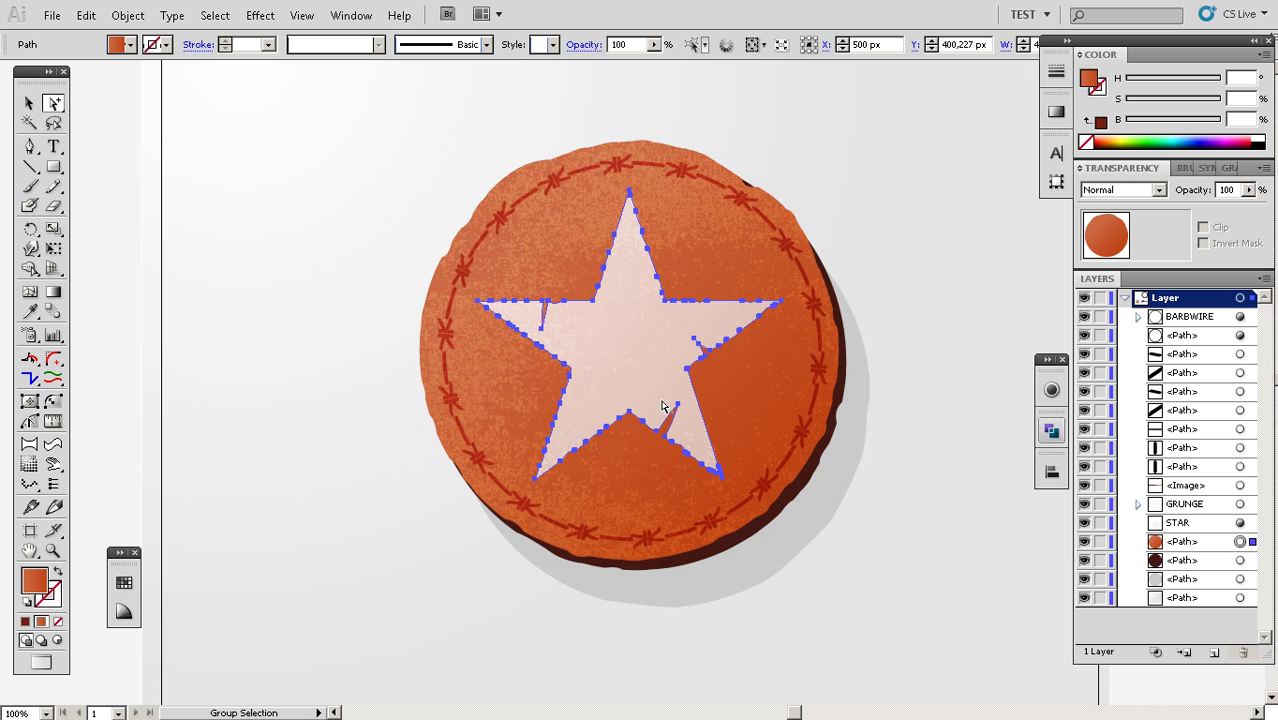
pyautogui.click(1200, 520)
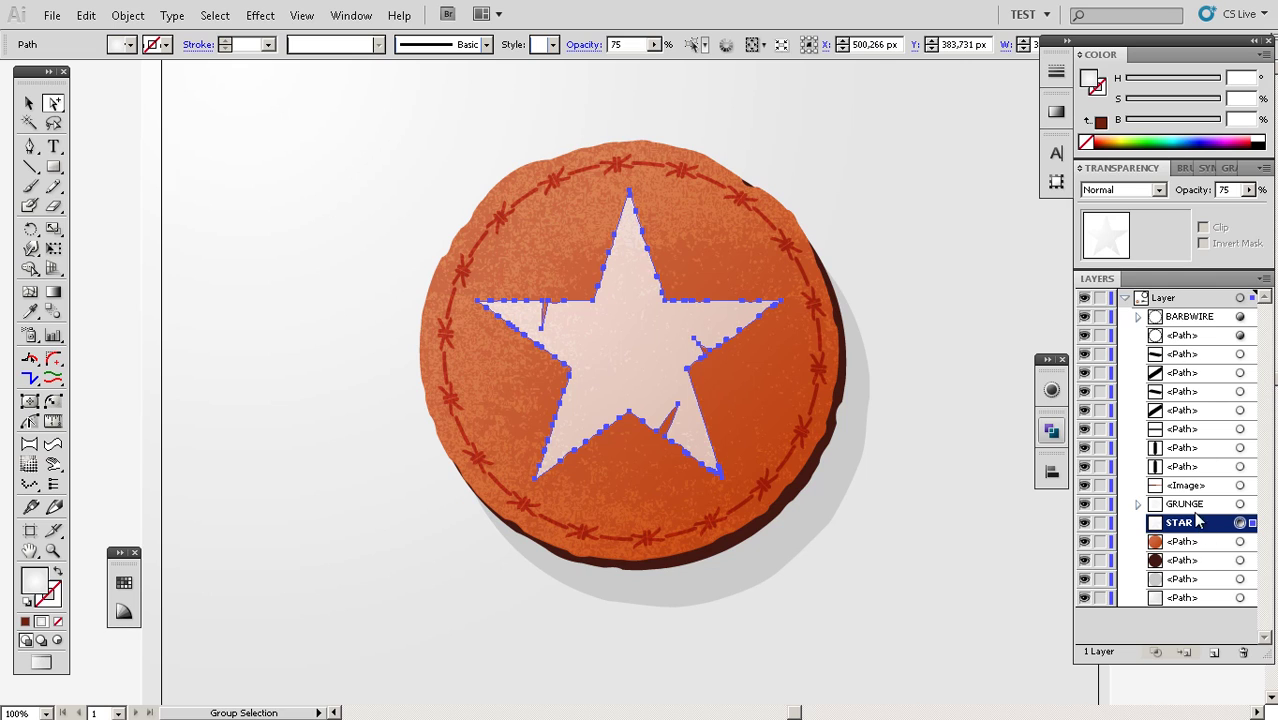
pyautogui.click(1240, 505)
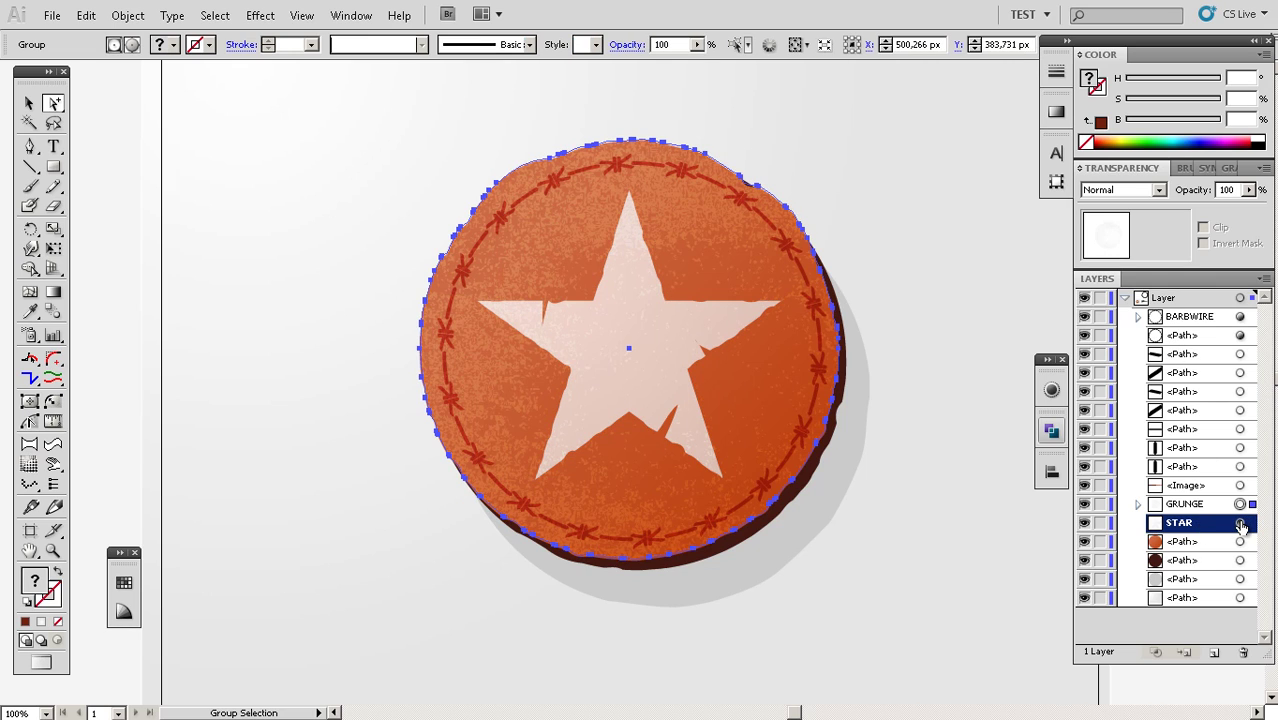
pyautogui.click(1240, 524)
# Examine the selected star's rough outline and grunge texture up close, and deselect it
pyautogui.press('z')
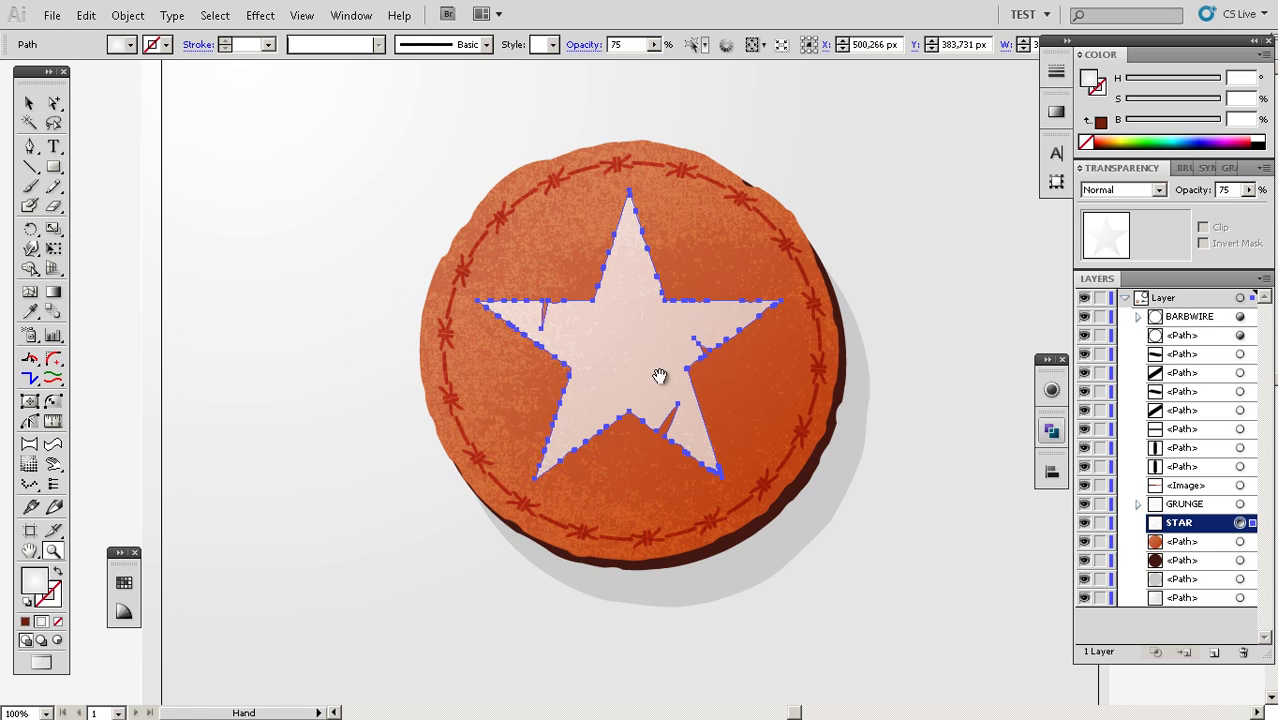
pyautogui.keyDown('alt'); pyautogui.click(659, 374); pyautogui.keyUp('alt')
pyautogui.moveTo(639, 416); pyautogui.dragTo(647, 529)
pyautogui.keyDown('alt'); pyautogui.click(740, 423); pyautogui.keyUp('alt')
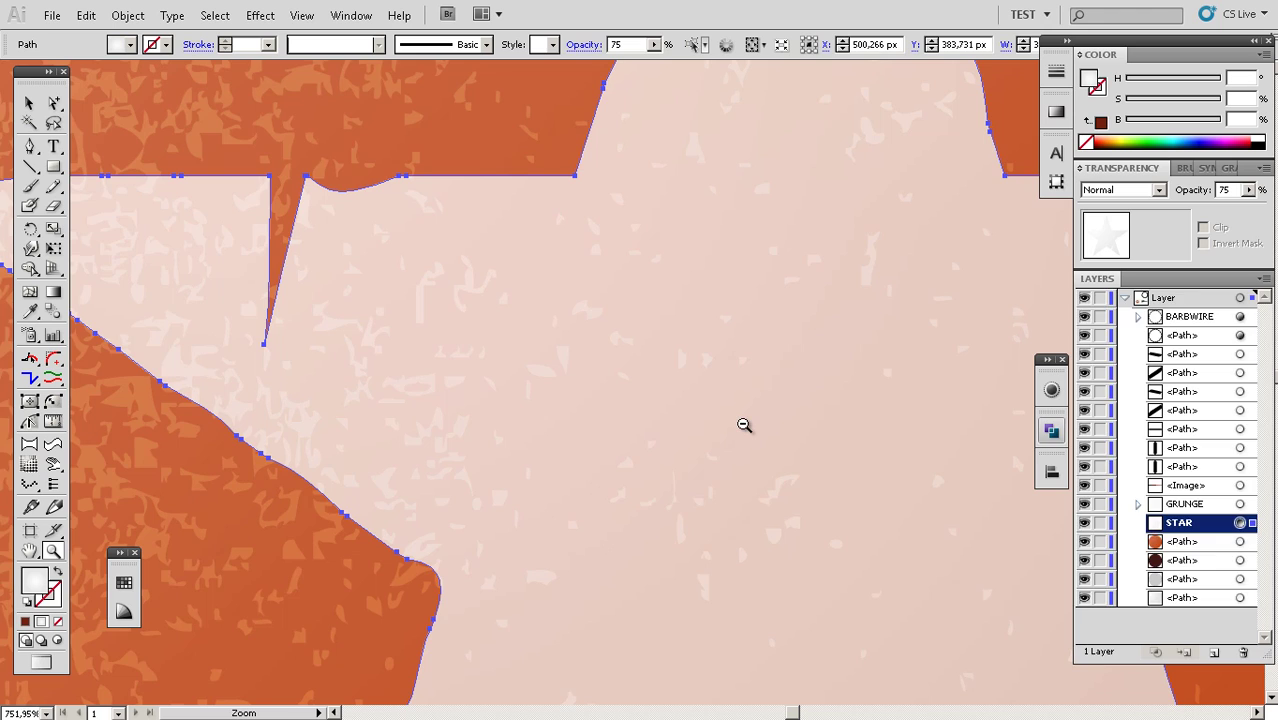
pyautogui.keyDown('alt'); pyautogui.click(747, 430); pyautogui.keyUp('alt')
pyautogui.keyDown('alt'); pyautogui.click(746, 431); pyautogui.keyUp('alt')
pyautogui.keyDown('alt'); pyautogui.click(727, 429); pyautogui.keyUp('alt')
pyautogui.keyDown('alt'); pyautogui.click(704, 423); pyautogui.keyUp('alt')
pyautogui.keyDown('alt'); pyautogui.click(698, 421); pyautogui.keyUp('alt')
pyautogui.moveTo(577, 389); pyautogui.dragTo(729, 439)
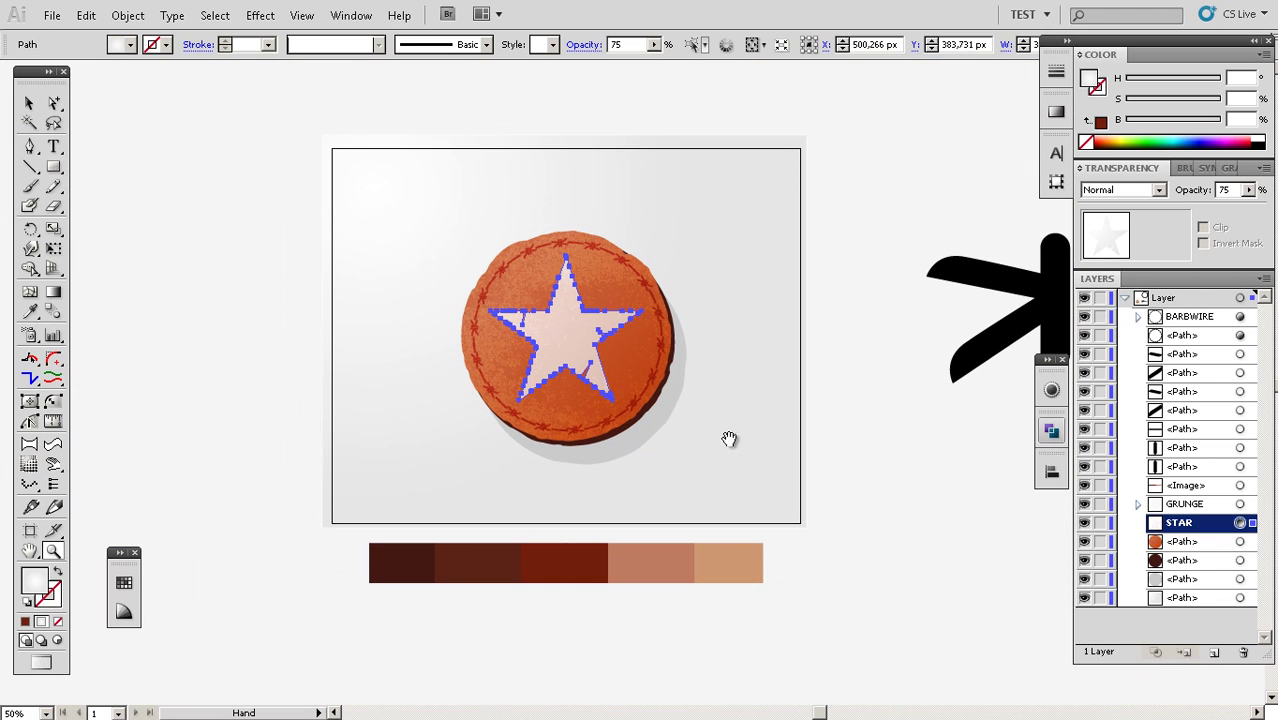
pyautogui.press('v')
pyautogui.hotkey('ctrl', 'shift', 'a')
pyautogui.moveTo(674, 407); pyautogui.dragTo(708, 441)
pyautogui.press('z')
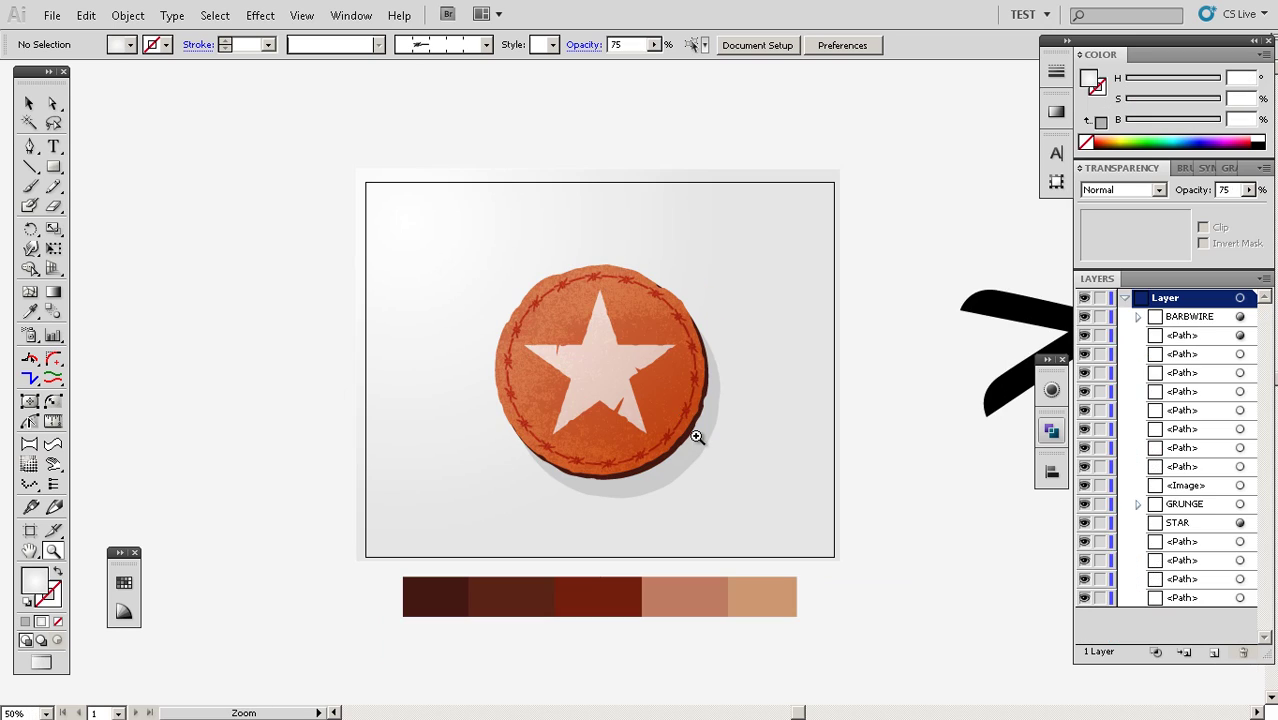
# Draw a landscape-format rectangle on the empty canvas to the left of the artboard
pyautogui.moveTo(713, 408); pyautogui.dragTo(802, 457)
pyautogui.moveTo(633, 447); pyautogui.dragTo(794, 449)
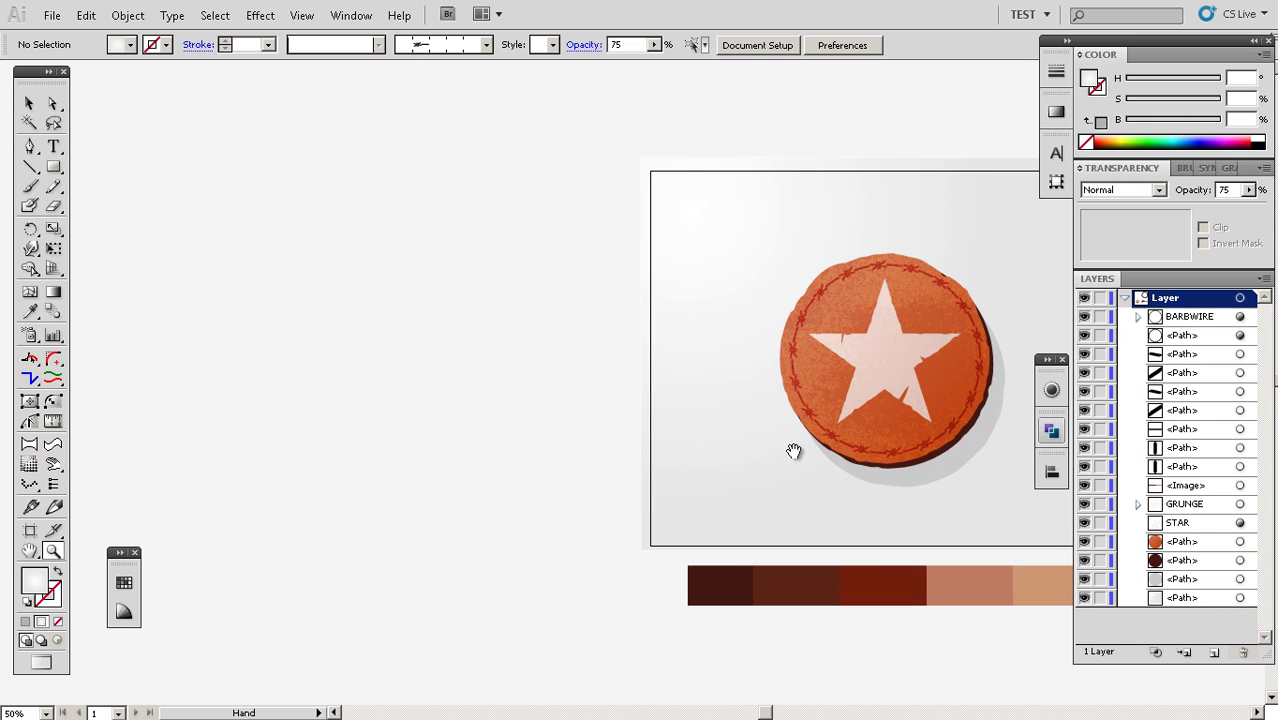
pyautogui.moveTo(603, 395); pyautogui.dragTo(577, 399)
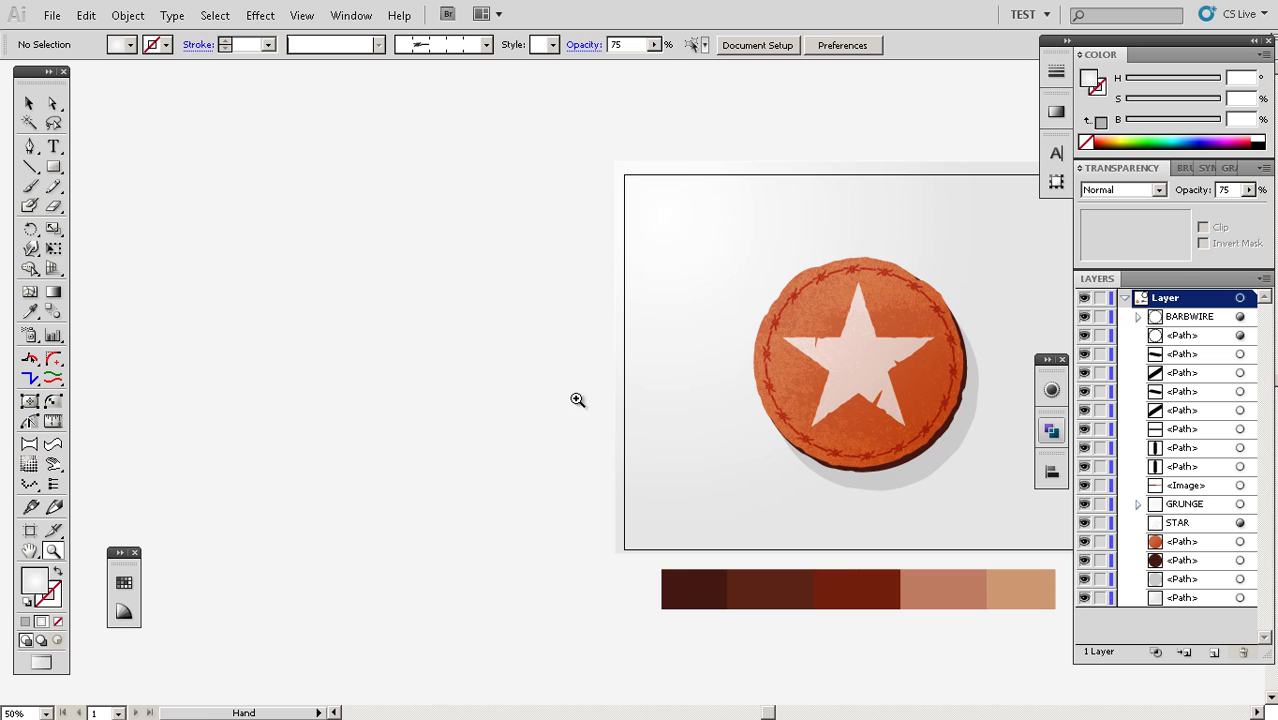
pyautogui.press('m')
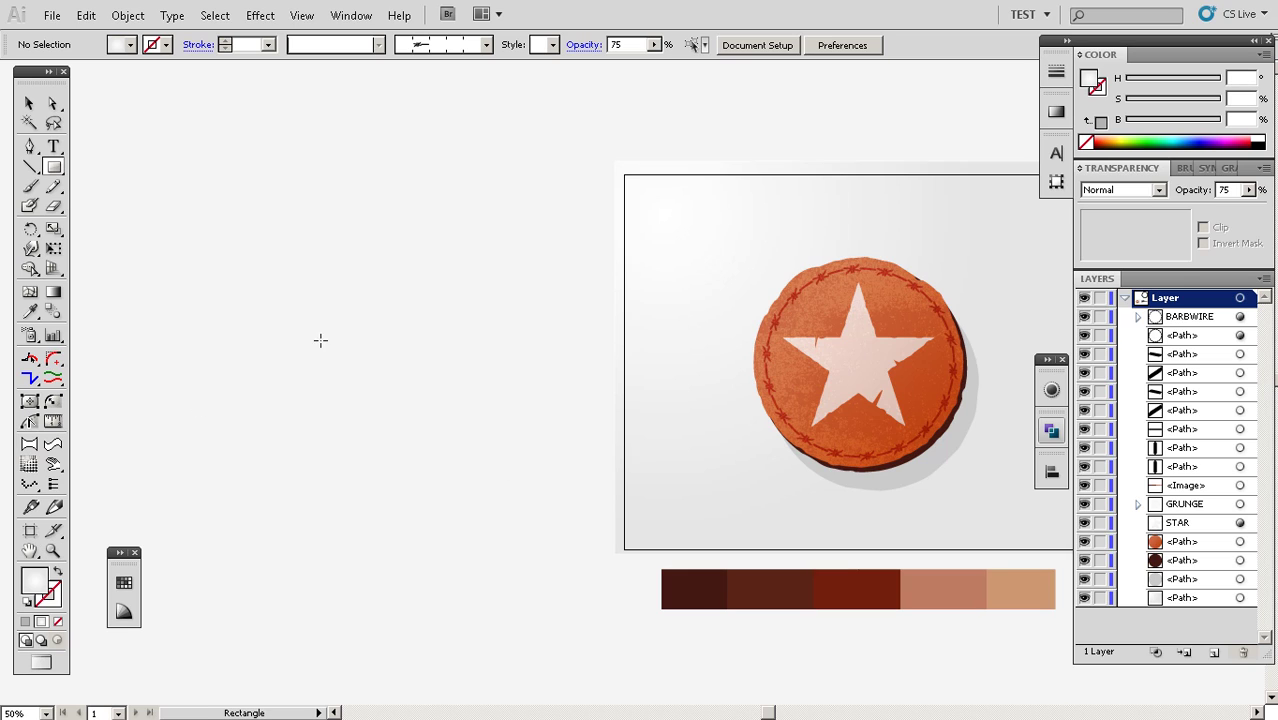
pyautogui.moveTo(333, 301); pyautogui.dragTo(562, 448)
pyautogui.press('v')
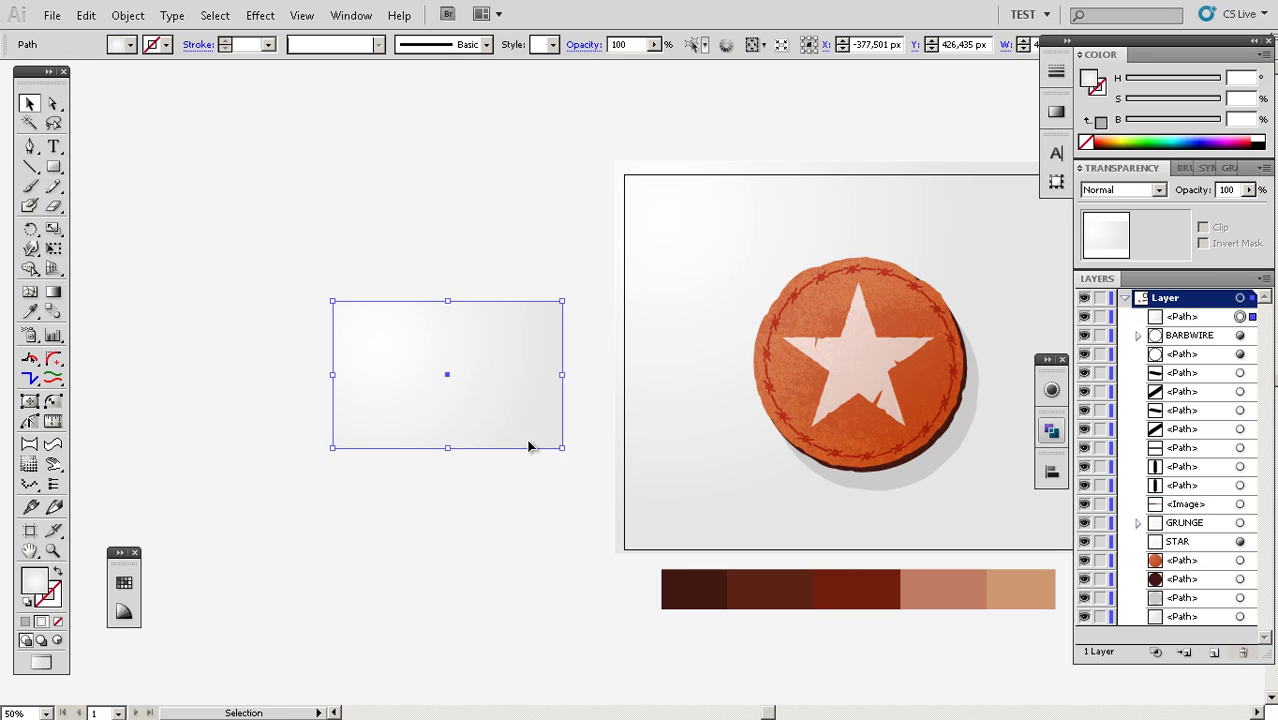
# Fill the new rectangle with the mid-grey swatch R=128 G=128 B=128
pyautogui.moveTo(479, 477); pyautogui.dragTo(520, 498)
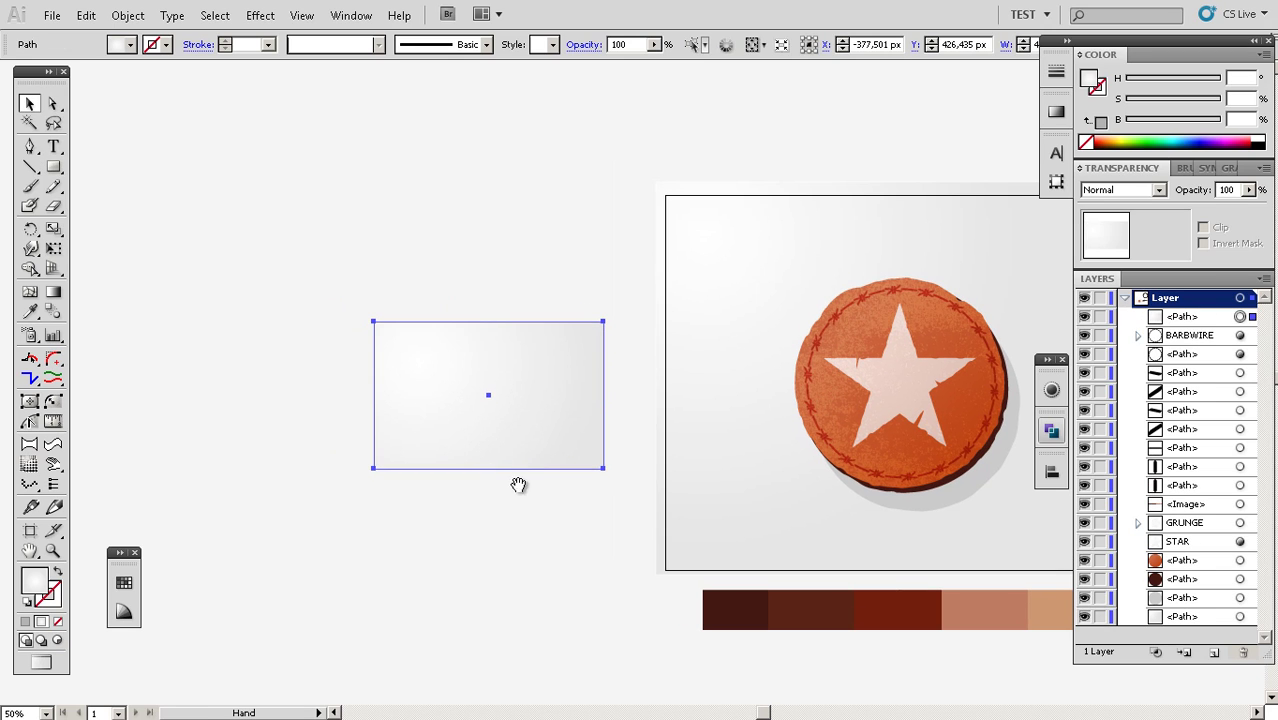
pyautogui.click(124, 585)
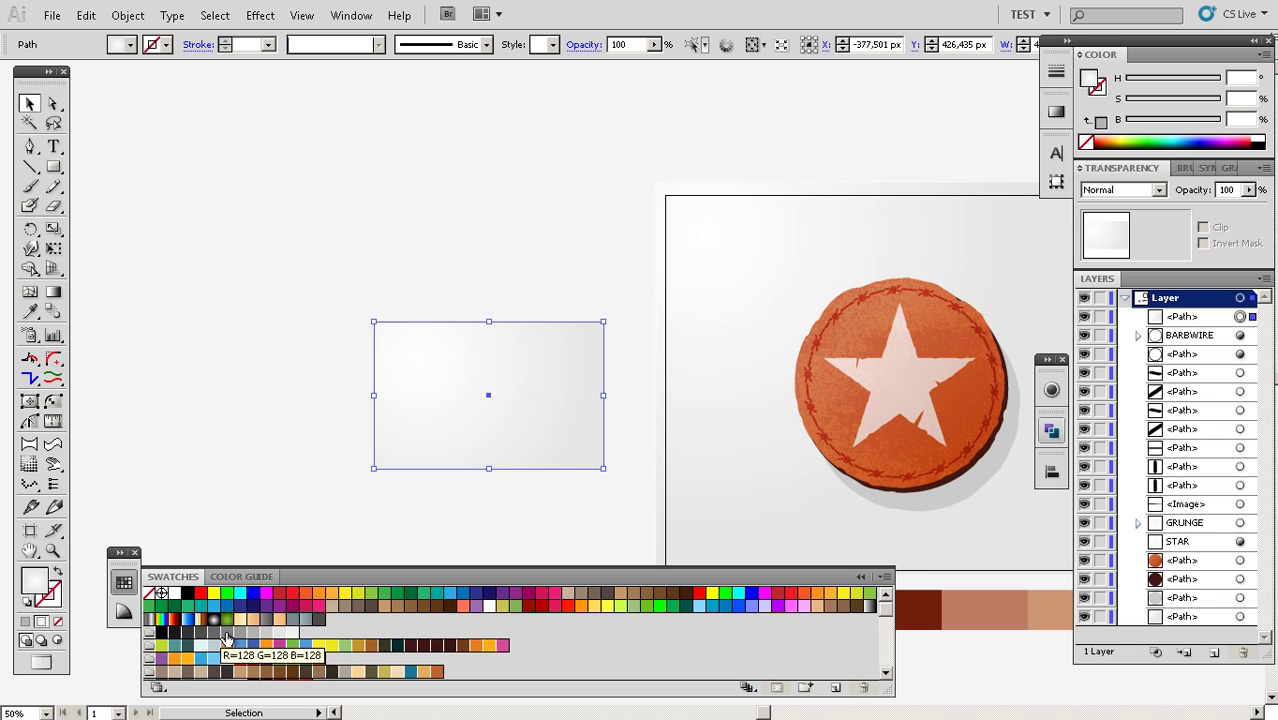
pyautogui.click(226, 638)
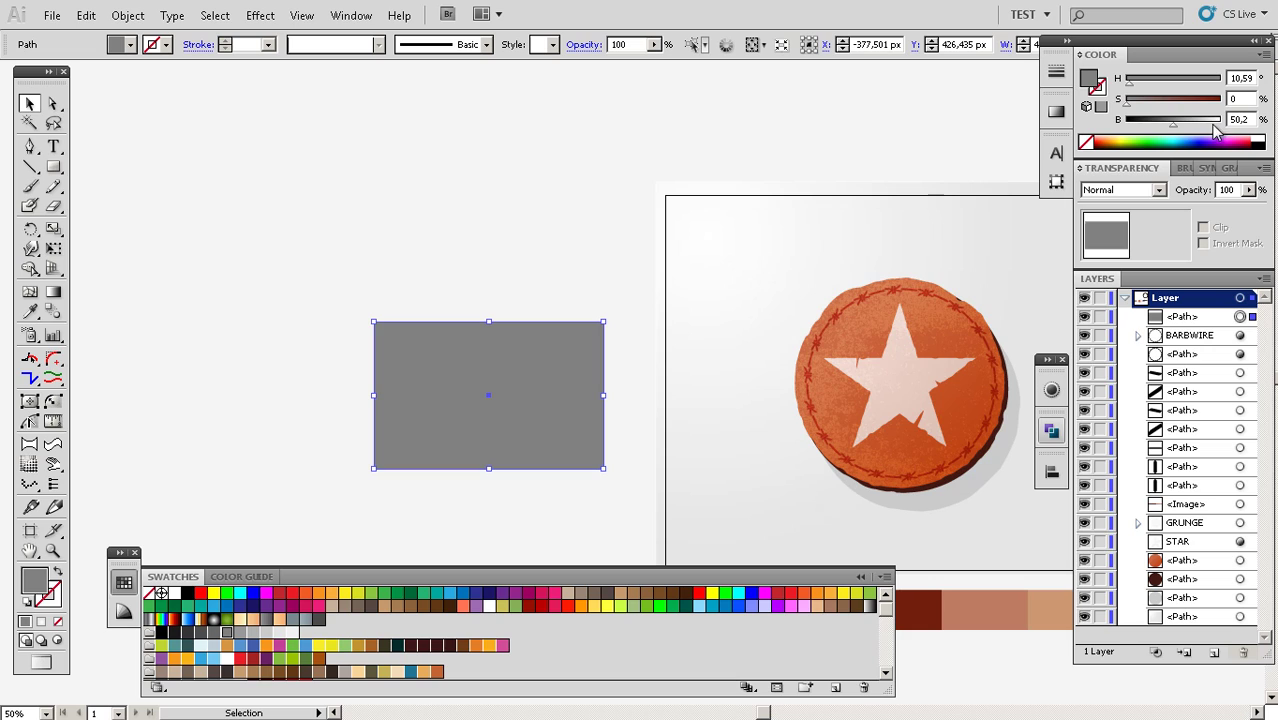
# Switch the rectangle's fill colour to the grayscale model and set K to 50%
pyautogui.click(566, 278)
pyautogui.click(560, 372)
pyautogui.keyDown('shift'); pyautogui.click(1182, 146); pyautogui.keyUp('shift')
pyautogui.keyDown('shift'); pyautogui.click(1182, 148); pyautogui.keyUp('shift')
pyautogui.keyDown('shift'); pyautogui.click(1182, 150); pyautogui.keyUp('shift')
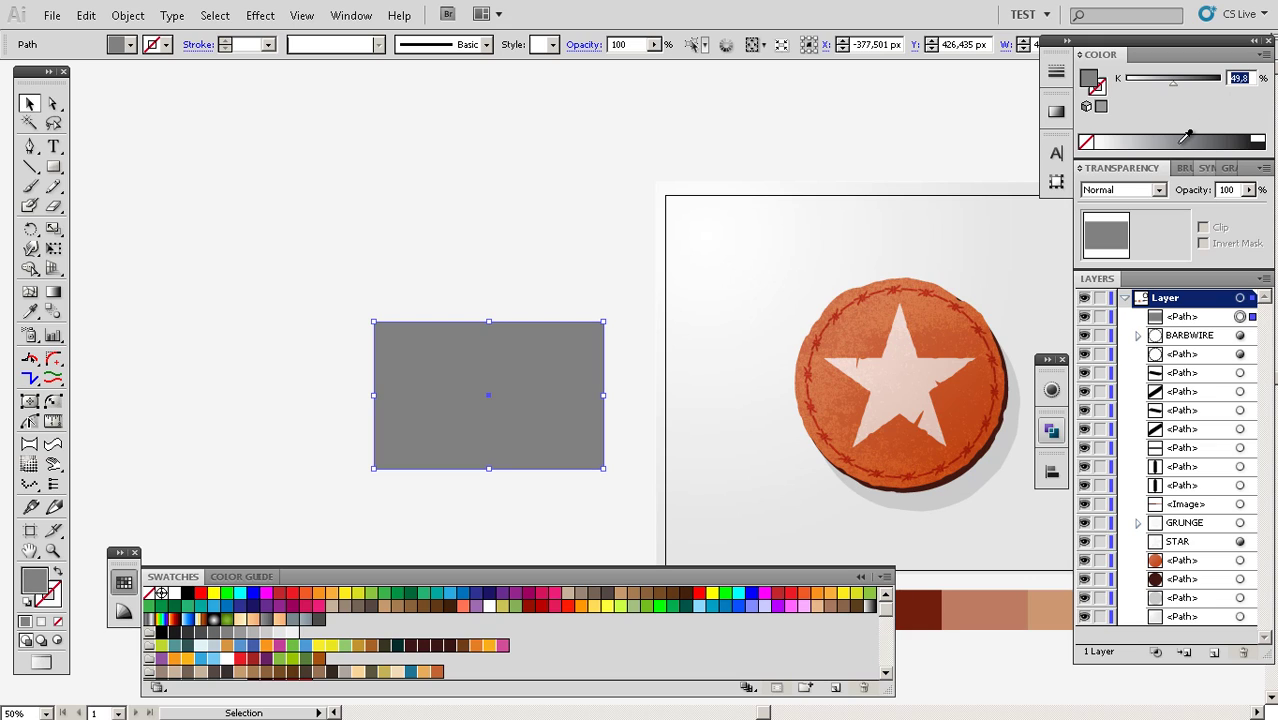
pyautogui.write('50')
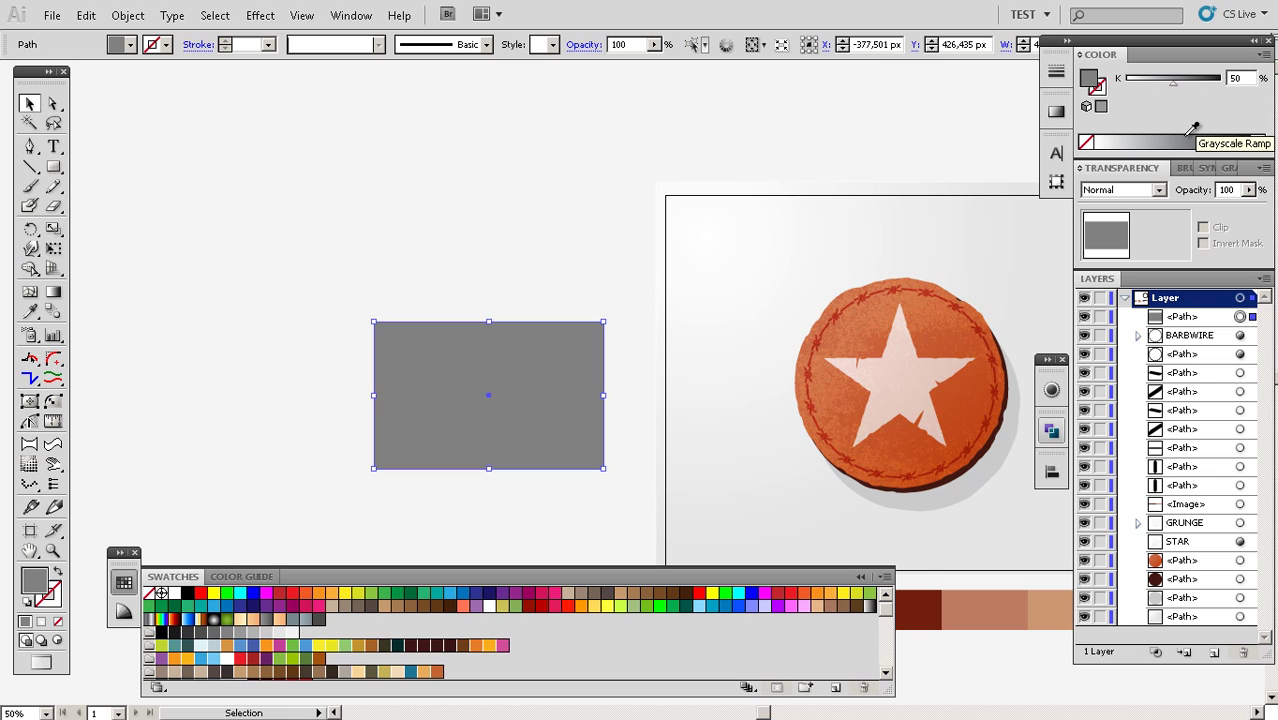
# Reposition the grey rectangle on the empty canvas beside the artboard and leave it selected
pyautogui.click(634, 362)
pyautogui.moveTo(574, 431); pyautogui.dragTo(614, 461)
pyautogui.moveTo(578, 416); pyautogui.dragTo(558, 372)
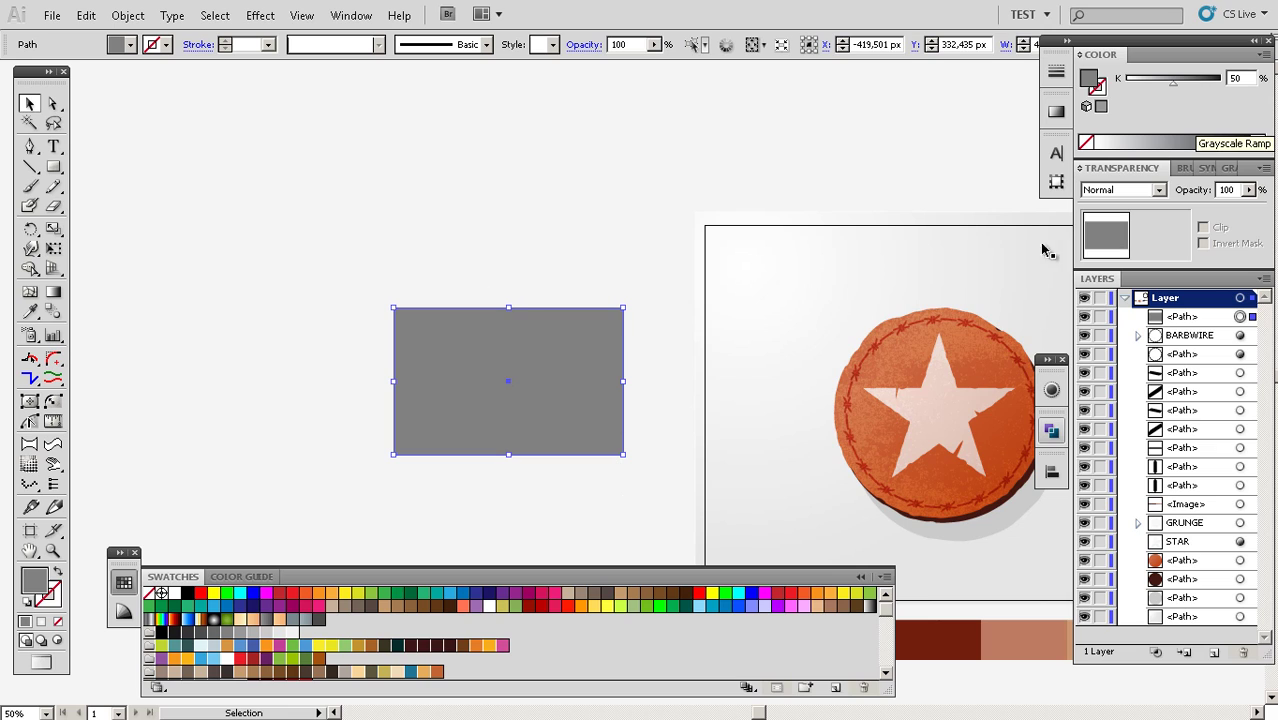
pyautogui.click(564, 486)
pyautogui.moveTo(622, 479); pyautogui.dragTo(642, 429)
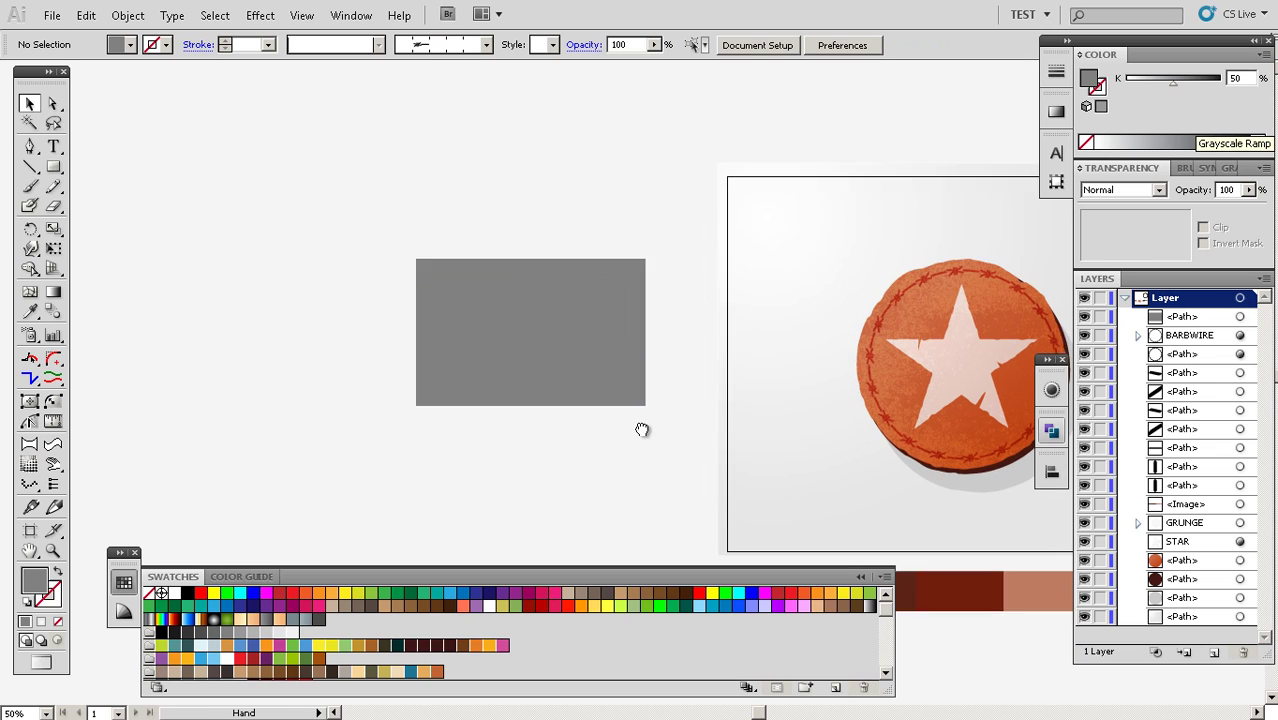
pyautogui.moveTo(591, 356); pyautogui.dragTo(666, 332)
pyautogui.click(578, 453)
pyautogui.press('z')
pyautogui.click(607, 370)
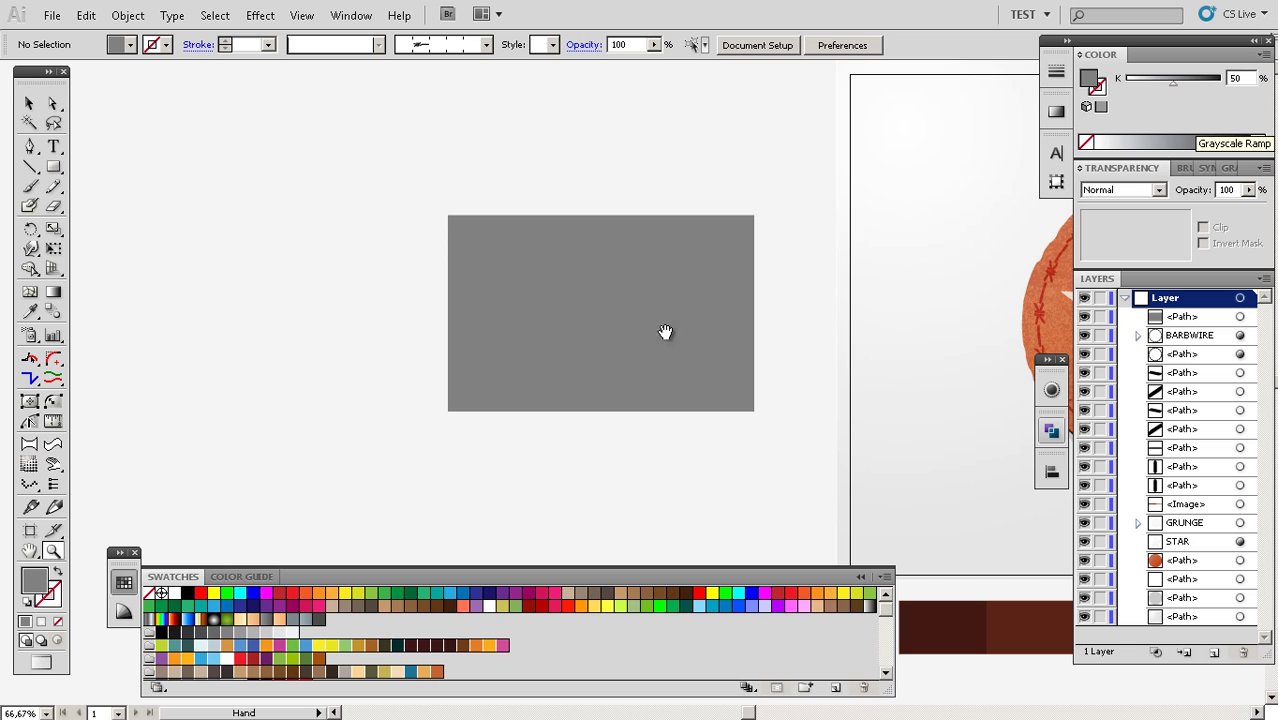
pyautogui.press('v')
pyautogui.click(647, 352)
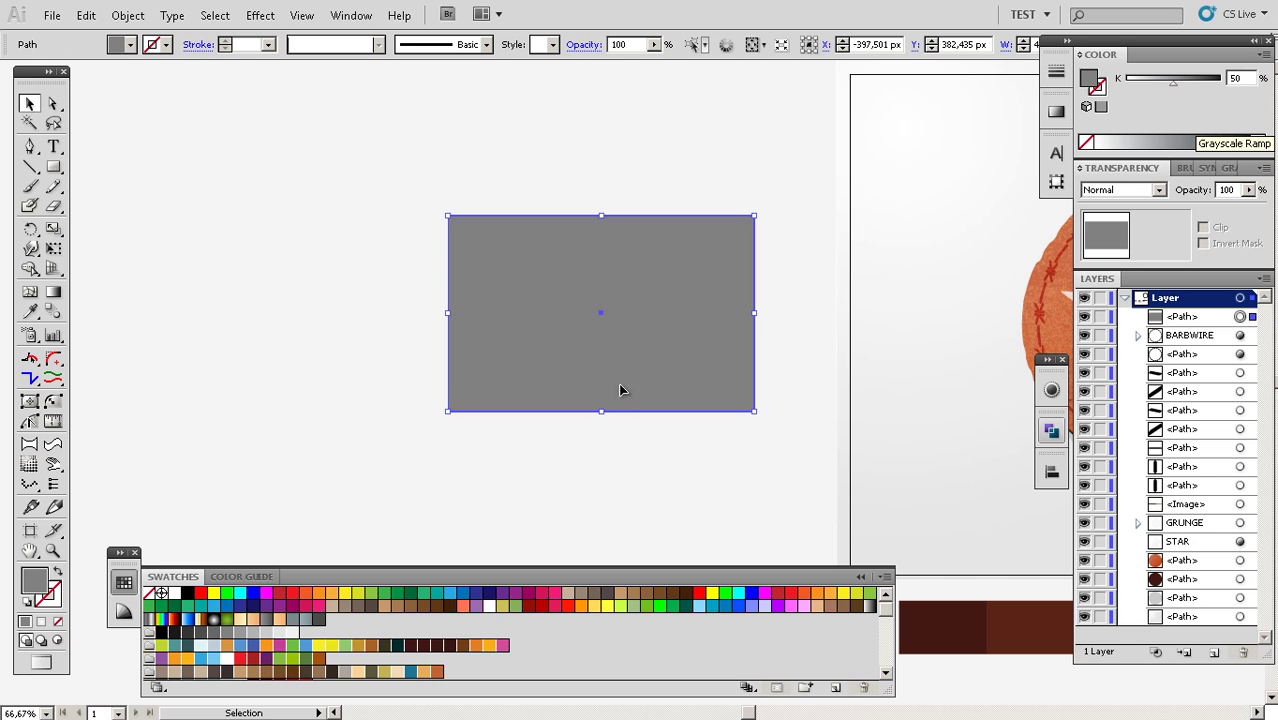
pyautogui.click(30, 291)
pyautogui.click(30, 291)
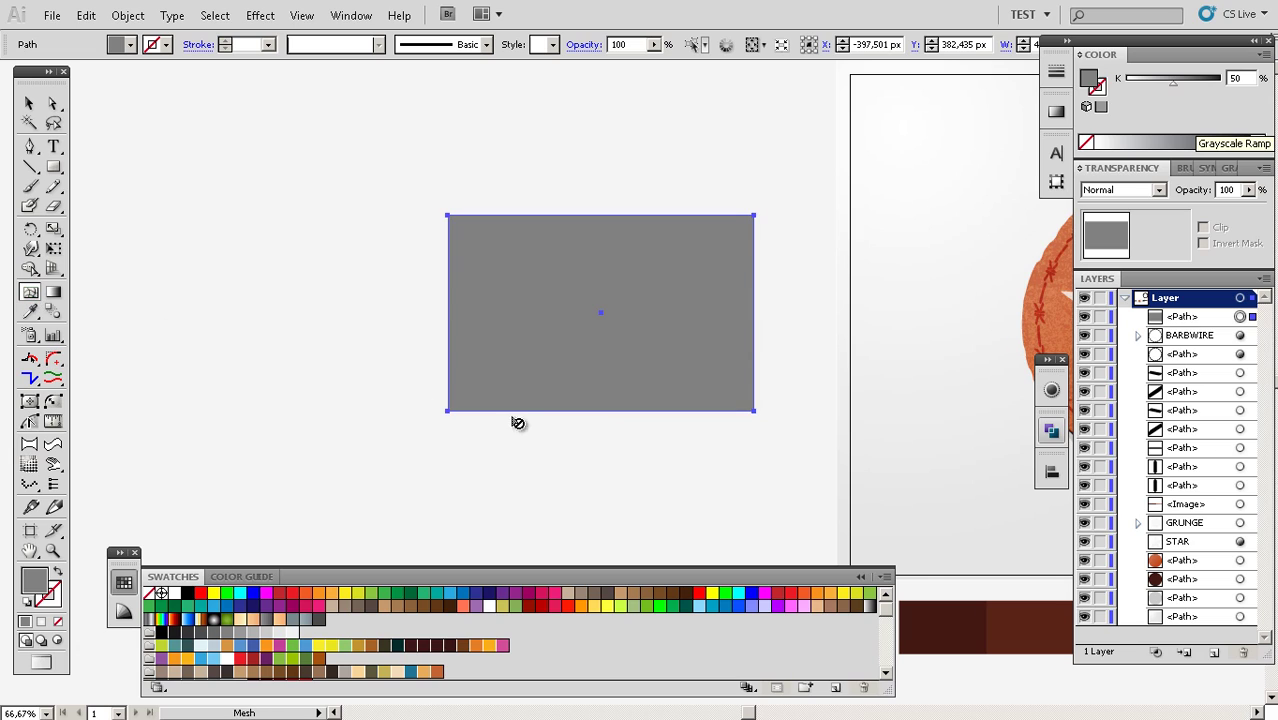
pyautogui.press('z')
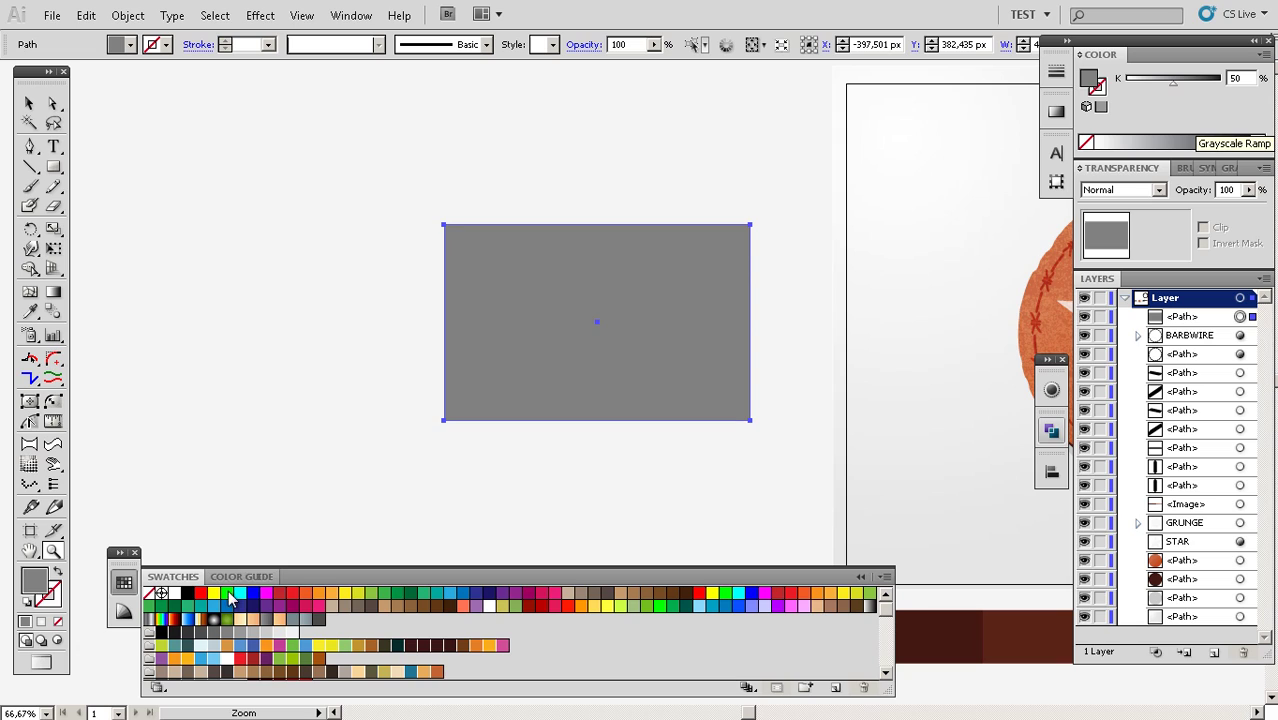
pyautogui.press('v')
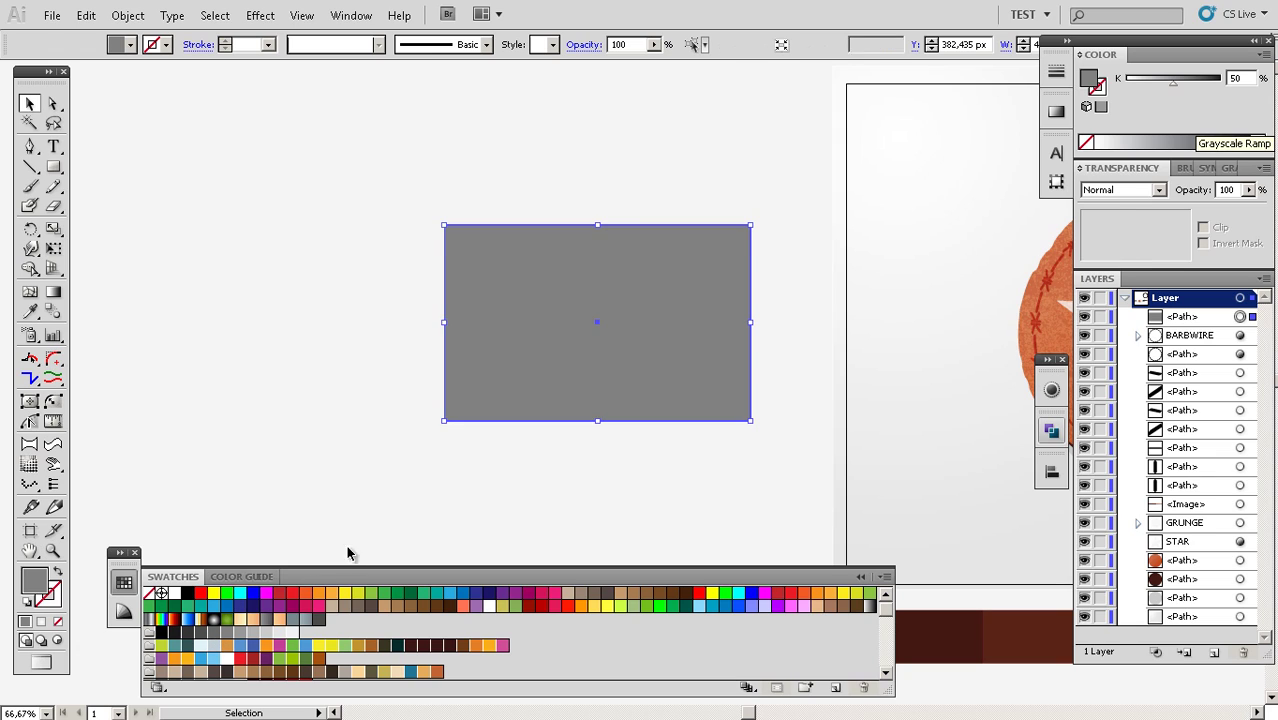
# Draw a small light grey rectangle with a K 20.39% fill, left of and below the large one, and reselect the large rectangle
pyautogui.click(346, 545)
pyautogui.click(213, 633)
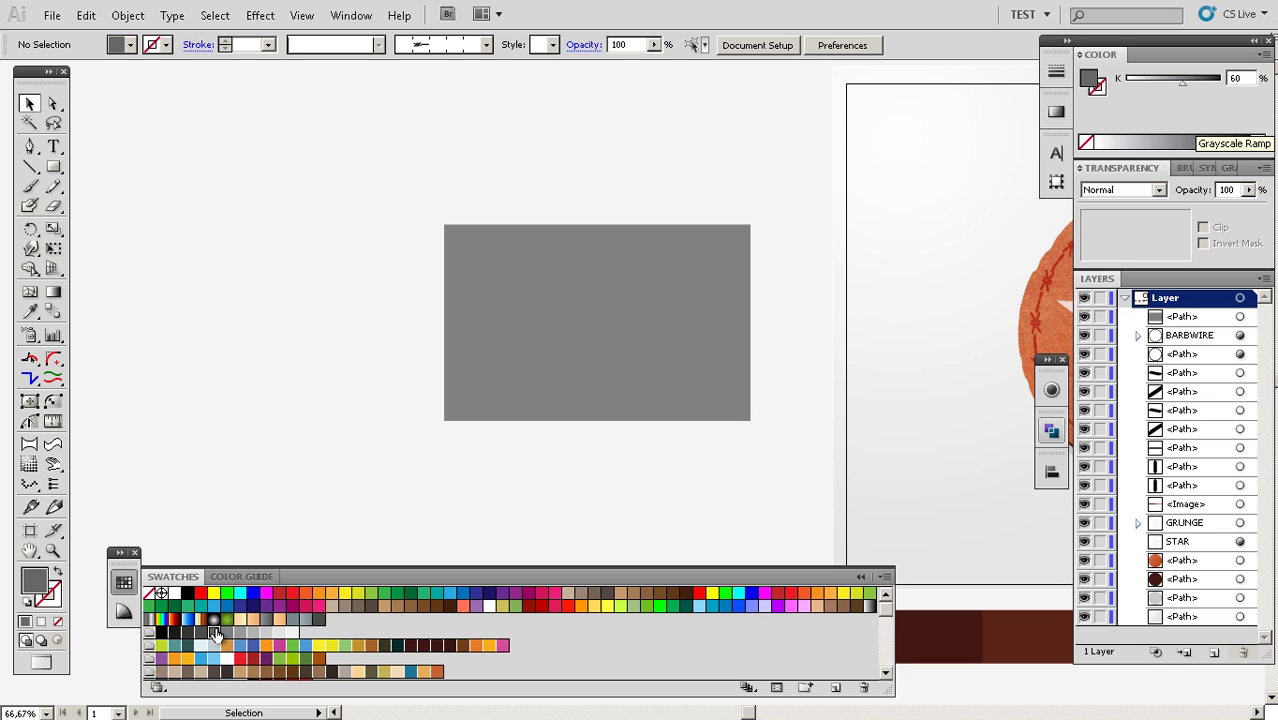
pyautogui.click(253, 633)
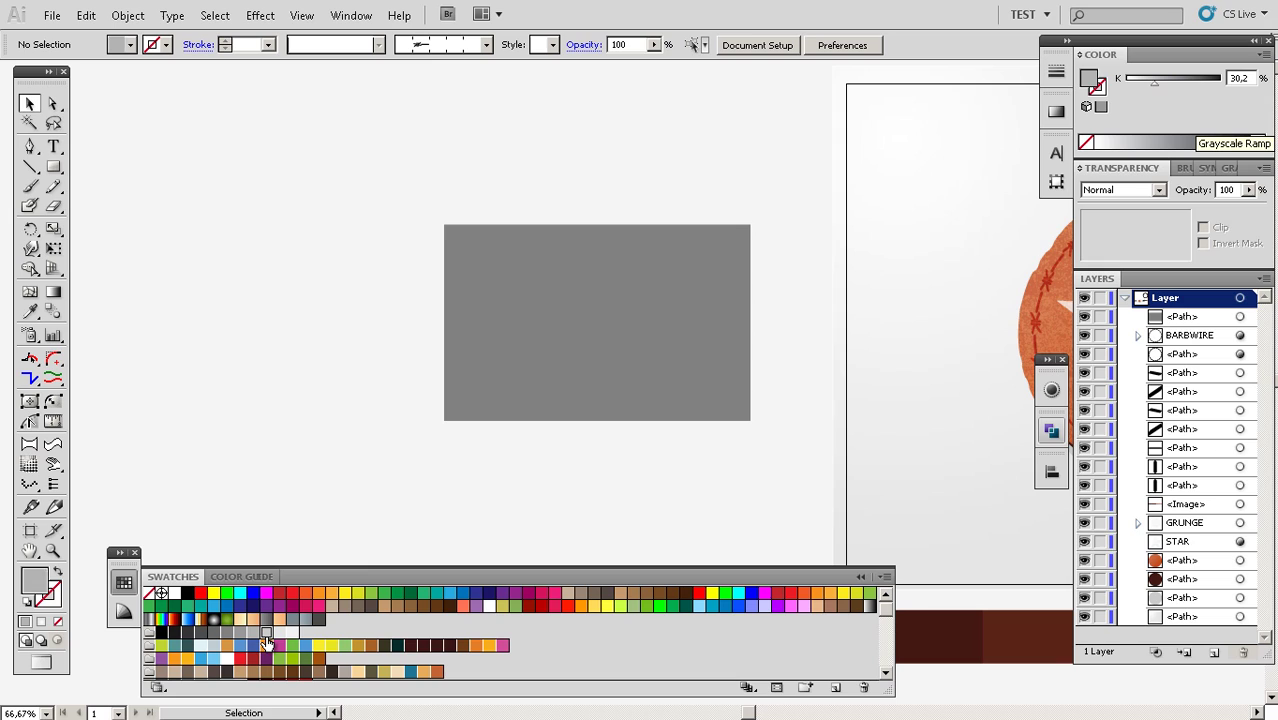
pyautogui.click(266, 632)
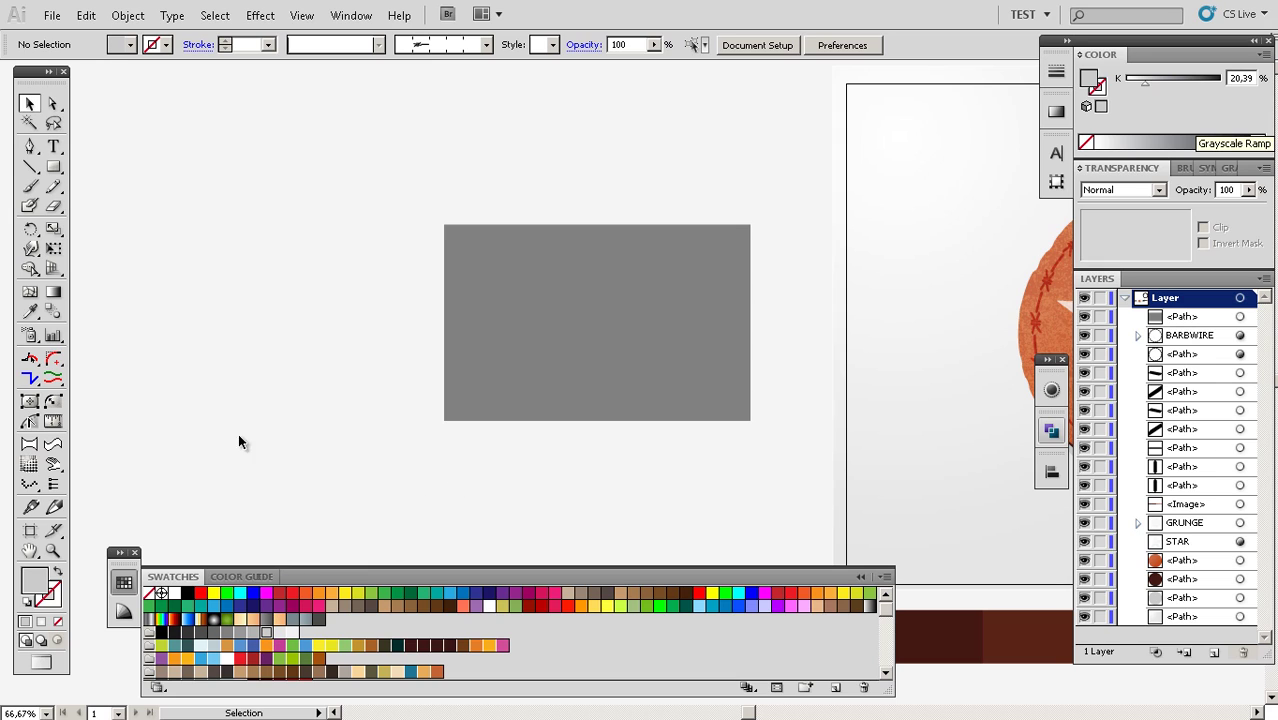
pyautogui.press('m')
pyautogui.moveTo(194, 394); pyautogui.dragTo(278, 484)
pyautogui.press('v')
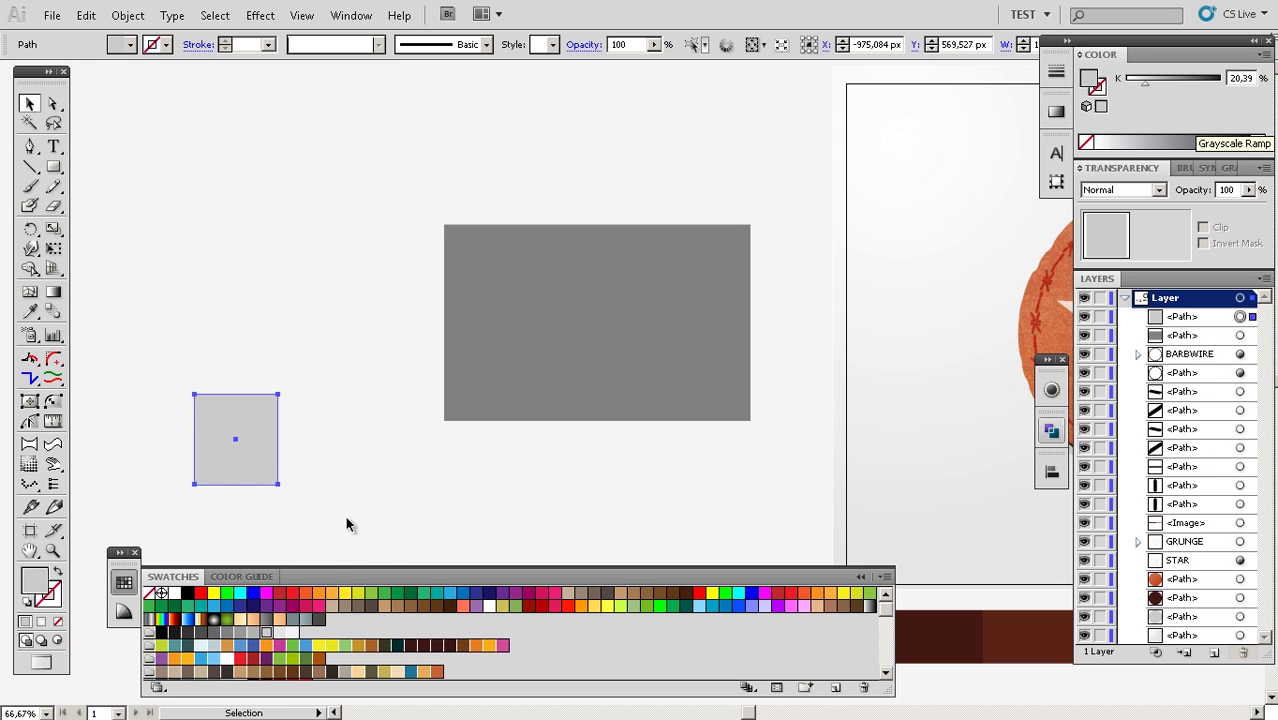
pyautogui.click(345, 516)
pyautogui.click(480, 410)
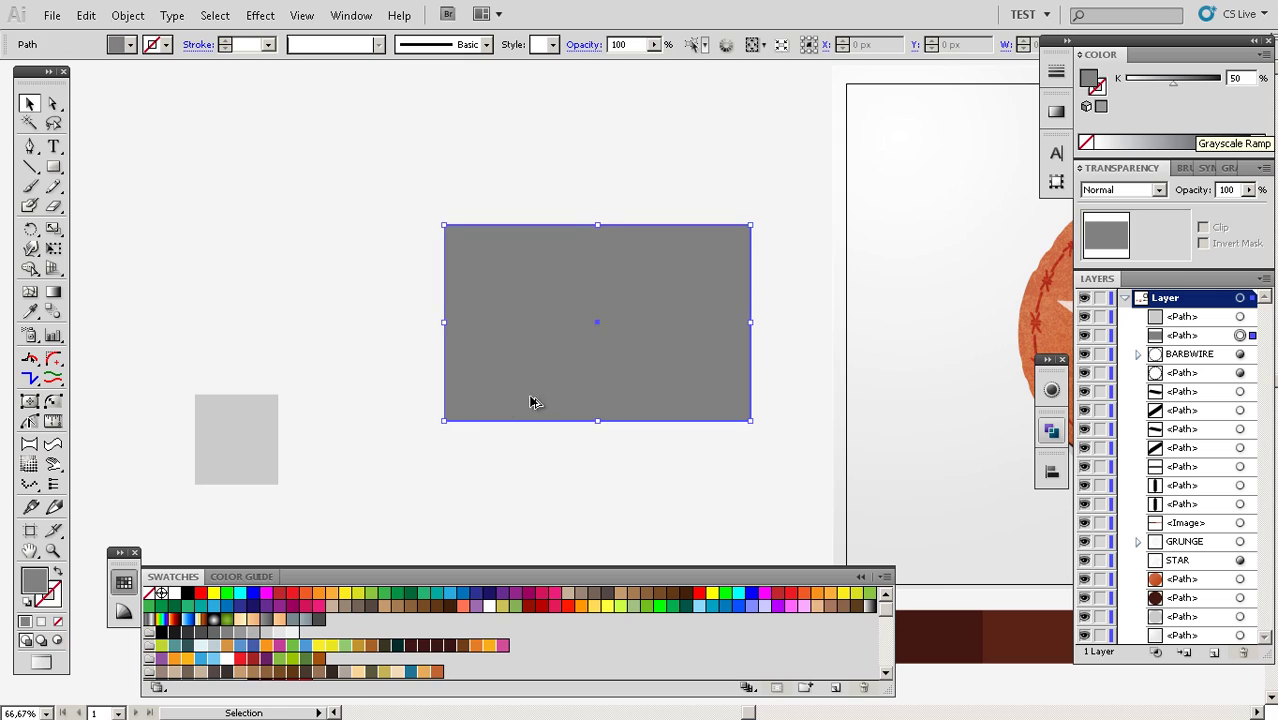
# Place two small copies of the large mid-grey rectangle, stacked above the light grey one
pyautogui.moveTo(531, 399); pyautogui.dragTo(250, 342)
pyautogui.moveTo(468, 170); pyautogui.dragTo(271, 292)
pyautogui.moveTo(265, 344); pyautogui.dragTo(277, 224)
pyautogui.click(341, 506)
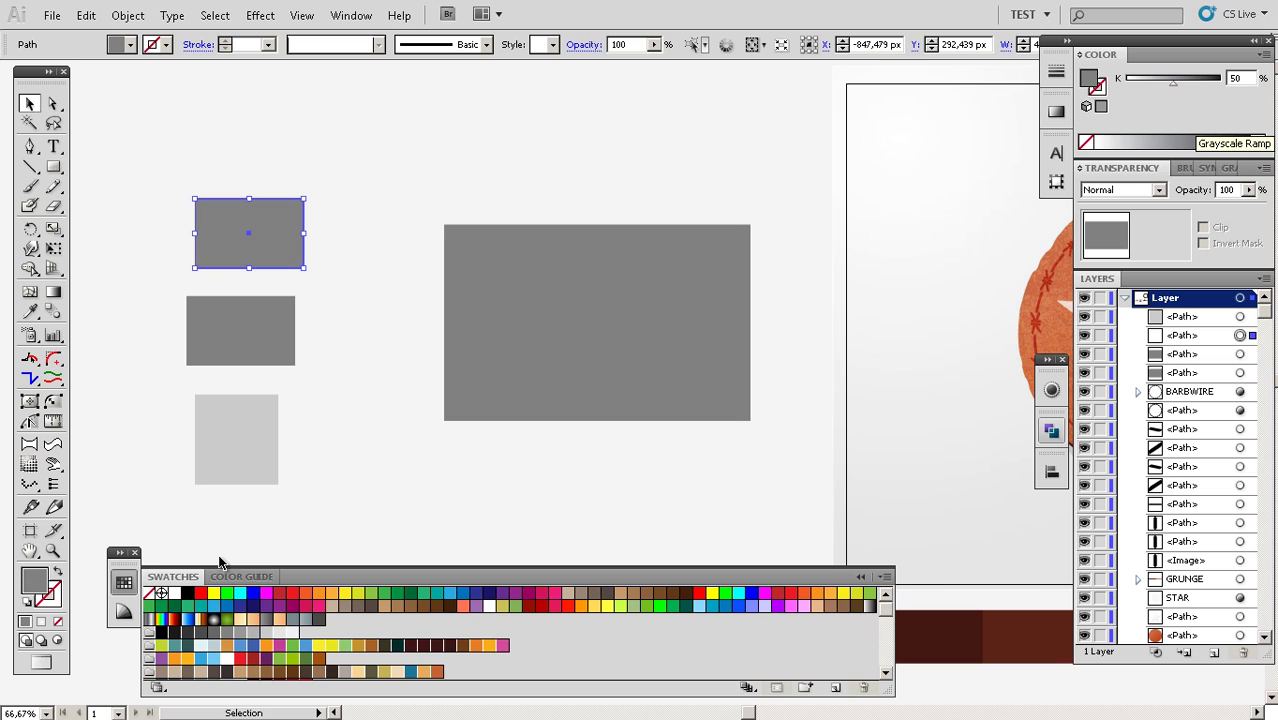
# Fill the upper small rectangle with the dark grey K 69.8% swatch and deselect it
pyautogui.click(201, 632)
pyautogui.click(371, 468)
pyautogui.moveTo(409, 443)
pyautogui.mouseDown()
pyautogui.moveTo(451, 445)
pyautogui.moveTo(426, 439)
pyautogui.mouseUp()
# Draw another small rectangle above the stack and fill it with black, K 100%
pyautogui.press('m')
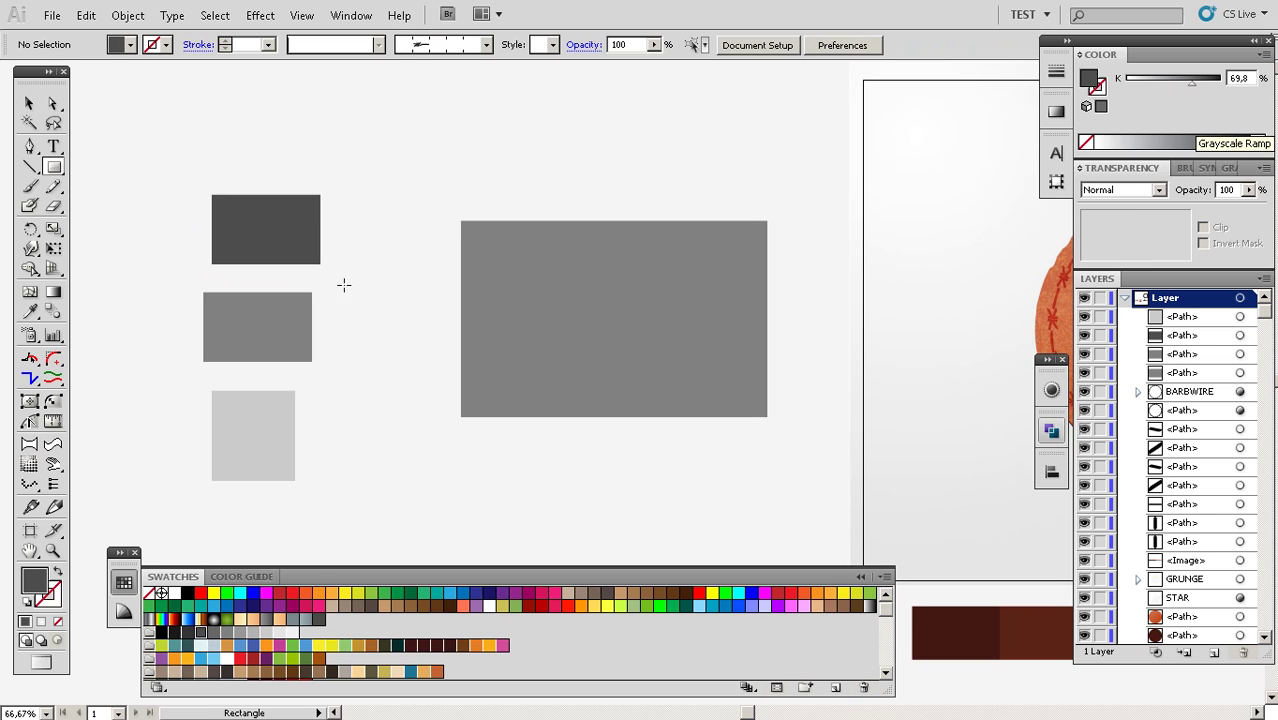
pyautogui.moveTo(210, 111); pyautogui.dragTo(339, 178)
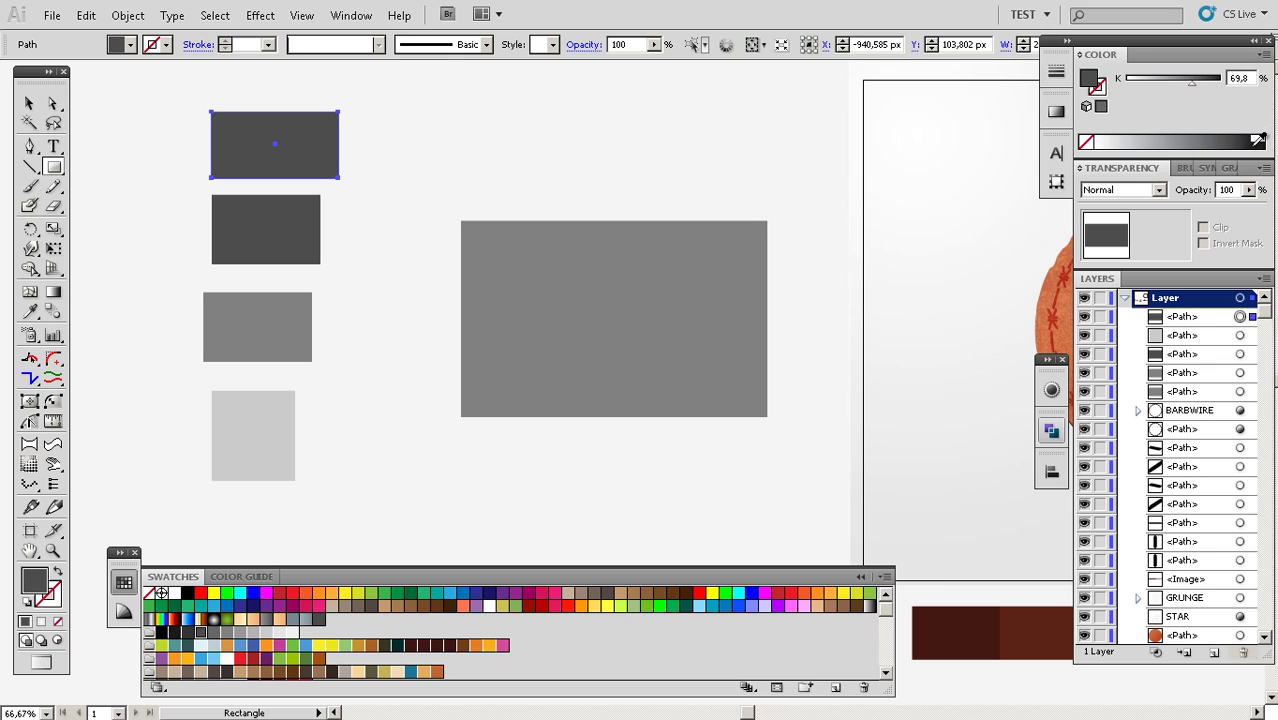
pyautogui.click(1259, 141)
pyautogui.press('v')
pyautogui.click(679, 158)
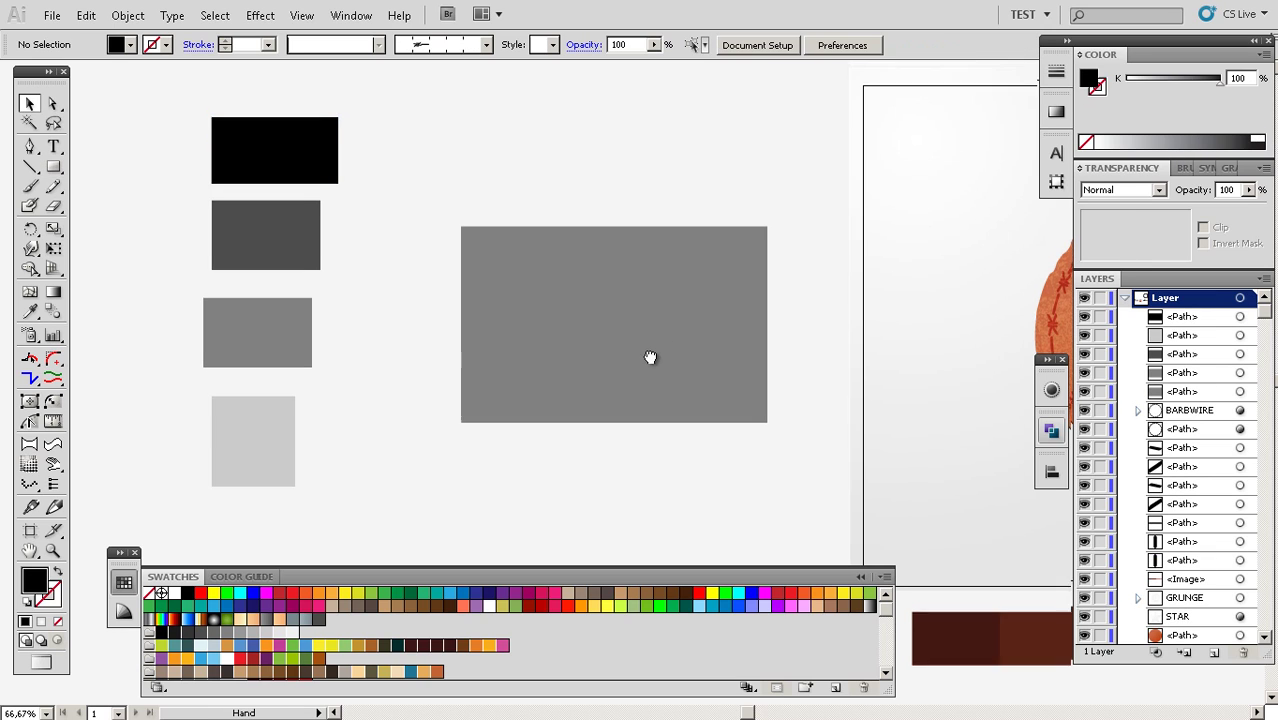
# Turn the large mid-grey rectangle into a gradient mesh by adding a mesh point at its centre
pyautogui.doubleClick(620, 382)
pyautogui.press('Escape')
pyautogui.click(629, 399)
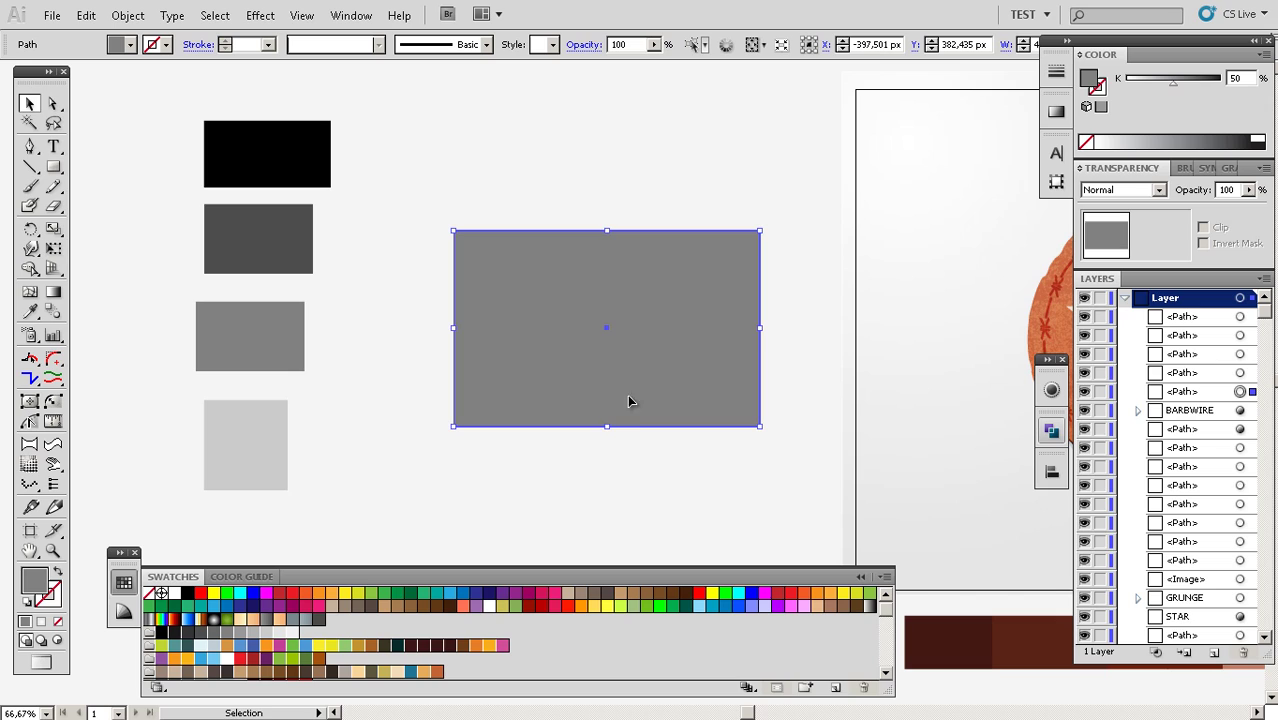
pyautogui.press('u')
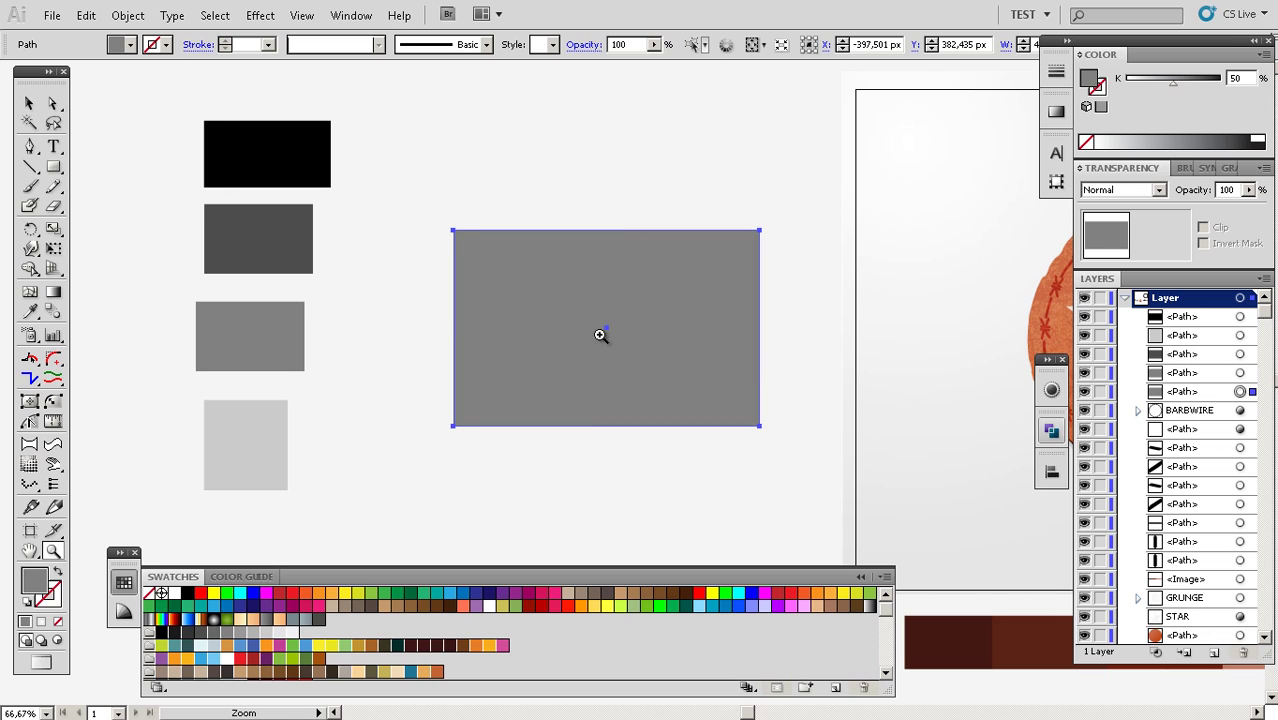
pyautogui.moveTo(611, 350); pyautogui.dragTo(628, 356)
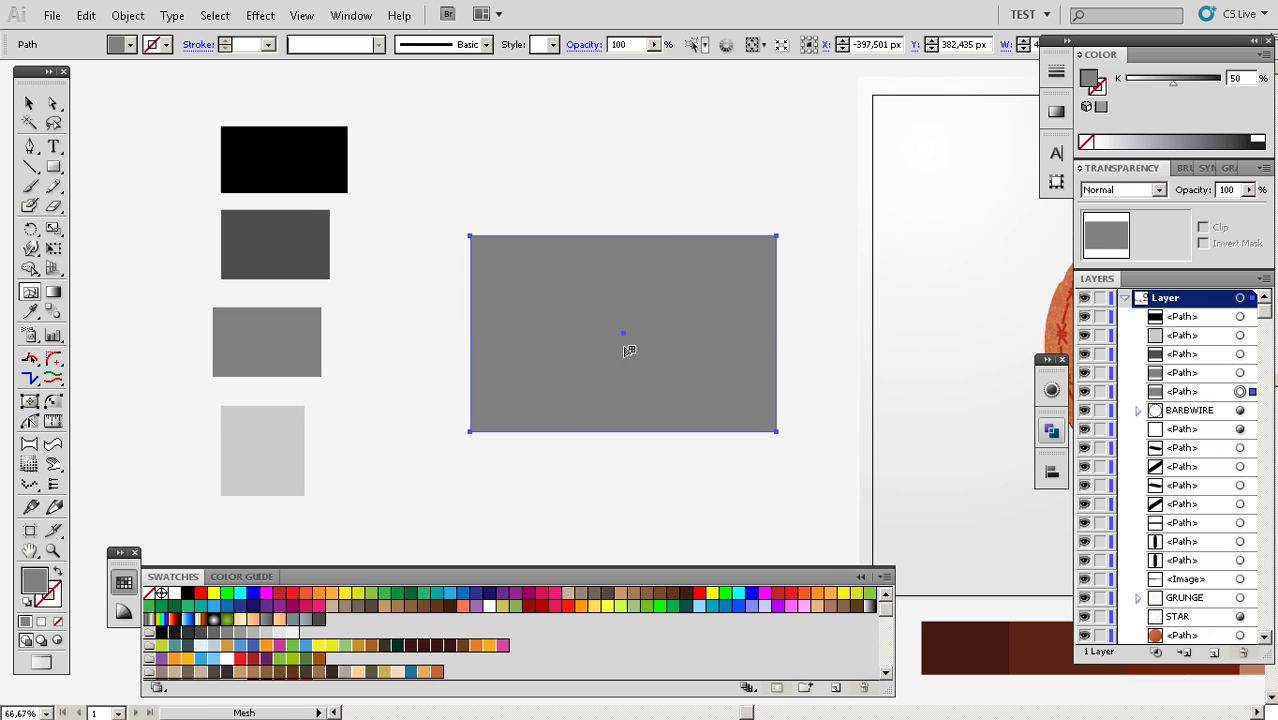
pyautogui.keyDown('ctrl'); pyautogui.click(628, 350); pyautogui.keyUp('ctrl')
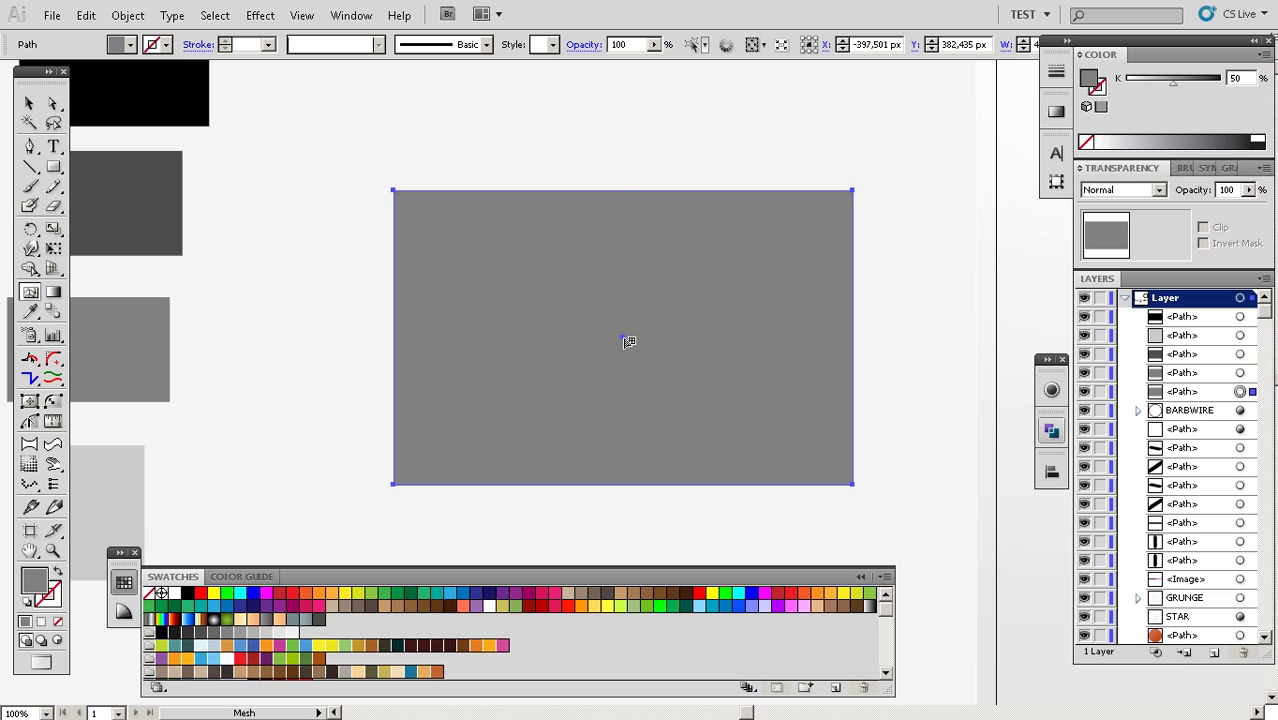
pyautogui.click(623, 338)
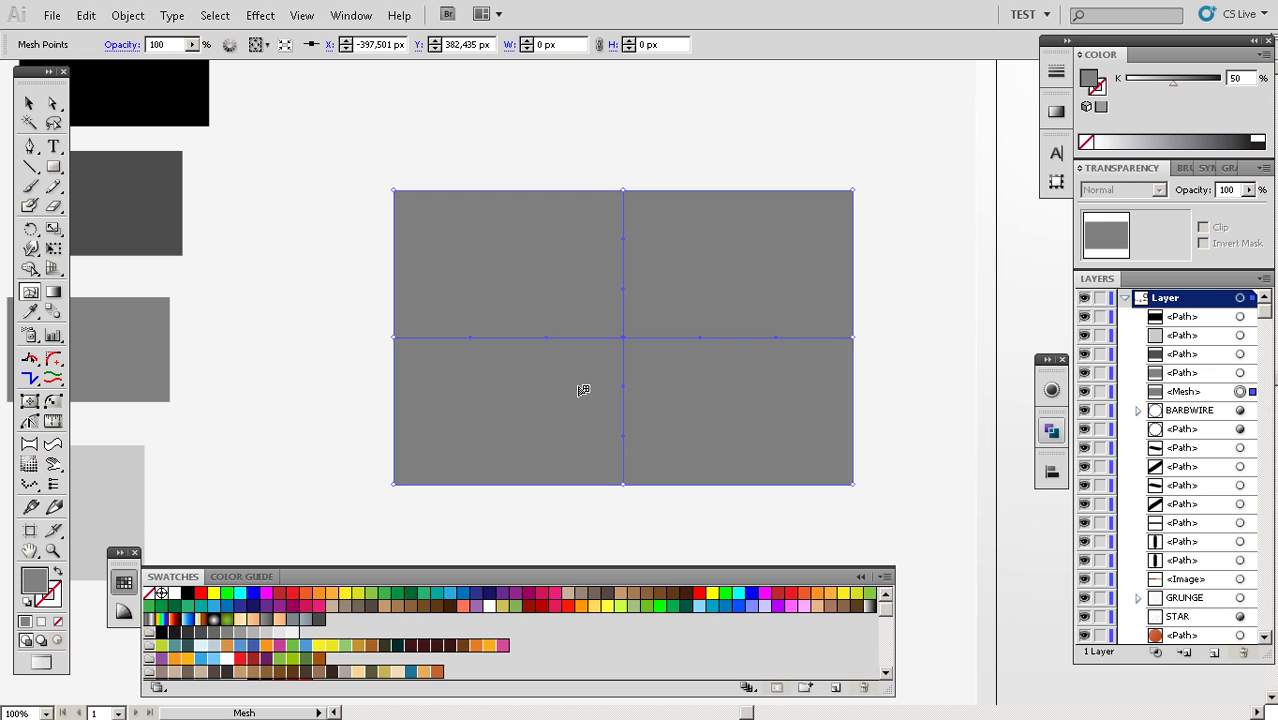
# Add mesh lines to the large rectangle: one vertical on each side of the centre, one horizontal above it and two below
pyautogui.click(594, 338)
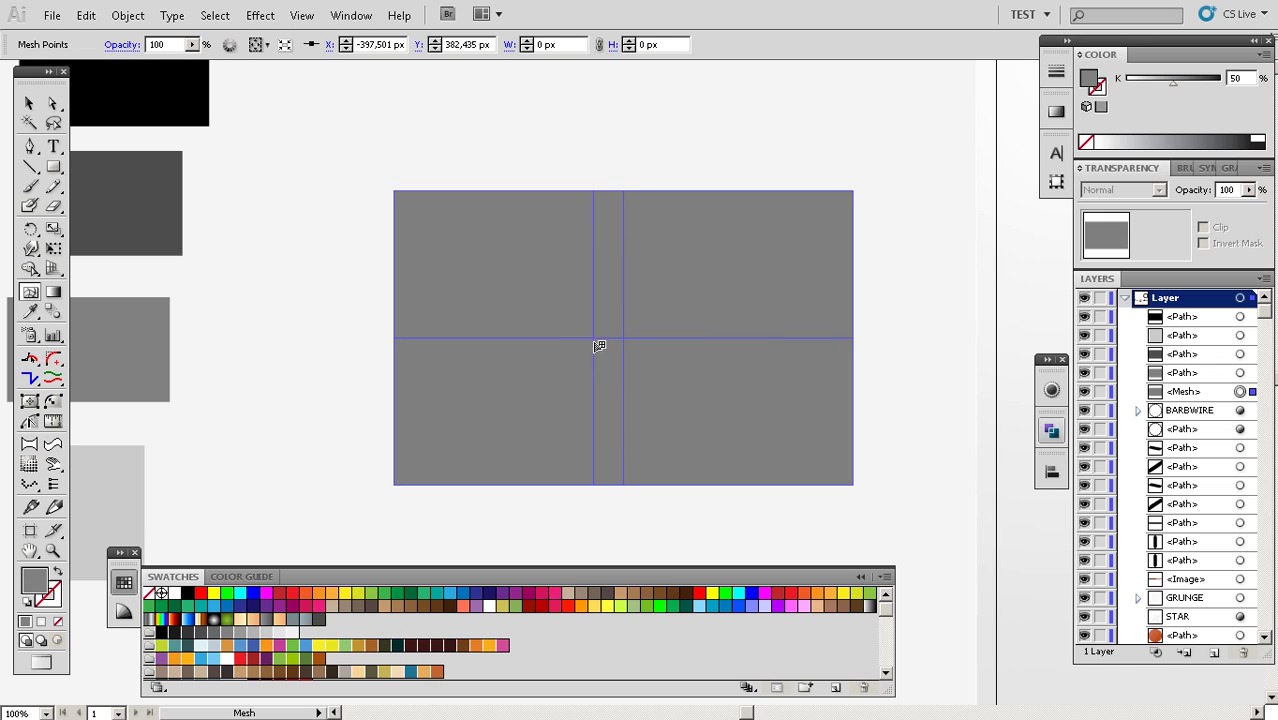
pyautogui.click(659, 338)
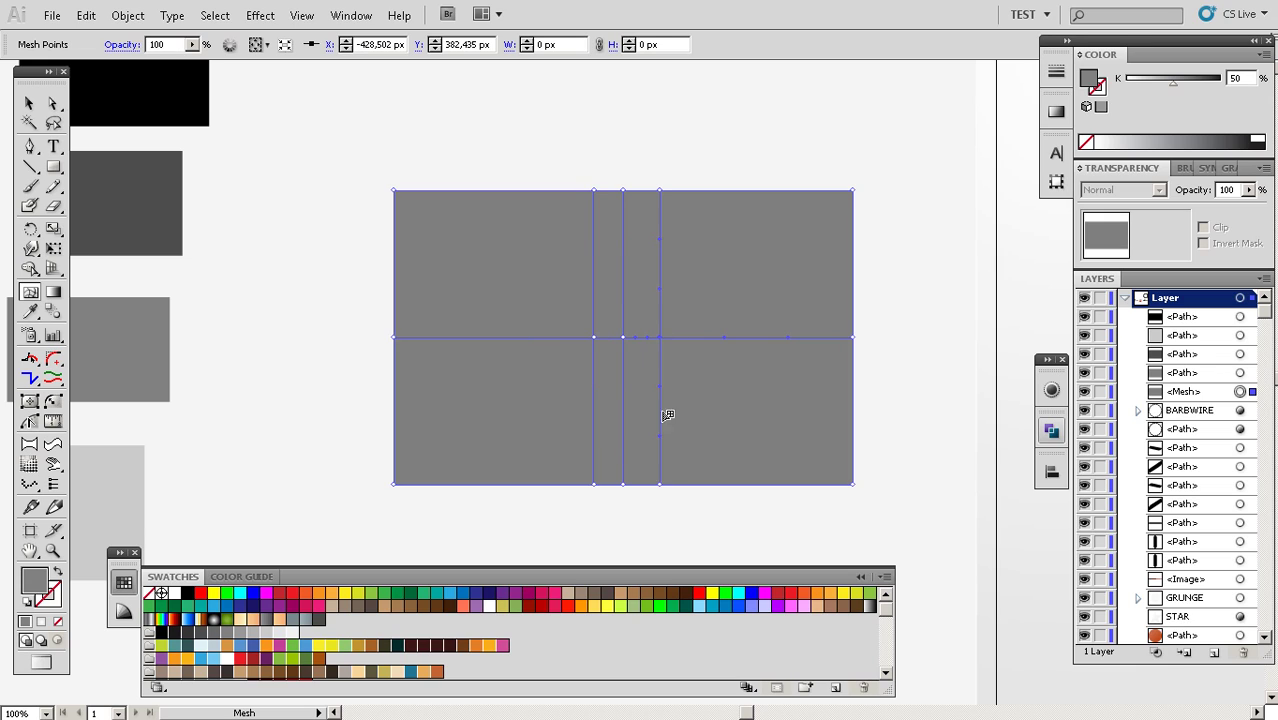
pyautogui.click(595, 231)
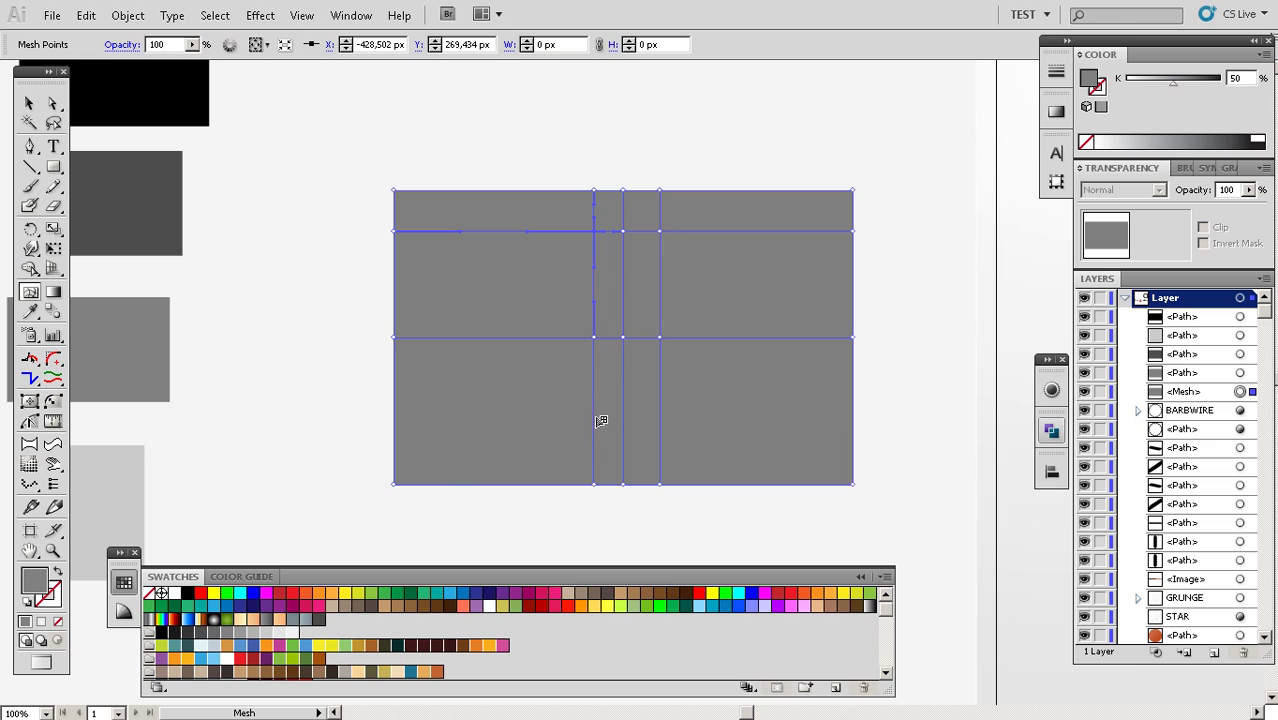
pyautogui.click(595, 396)
pyautogui.click(596, 449)
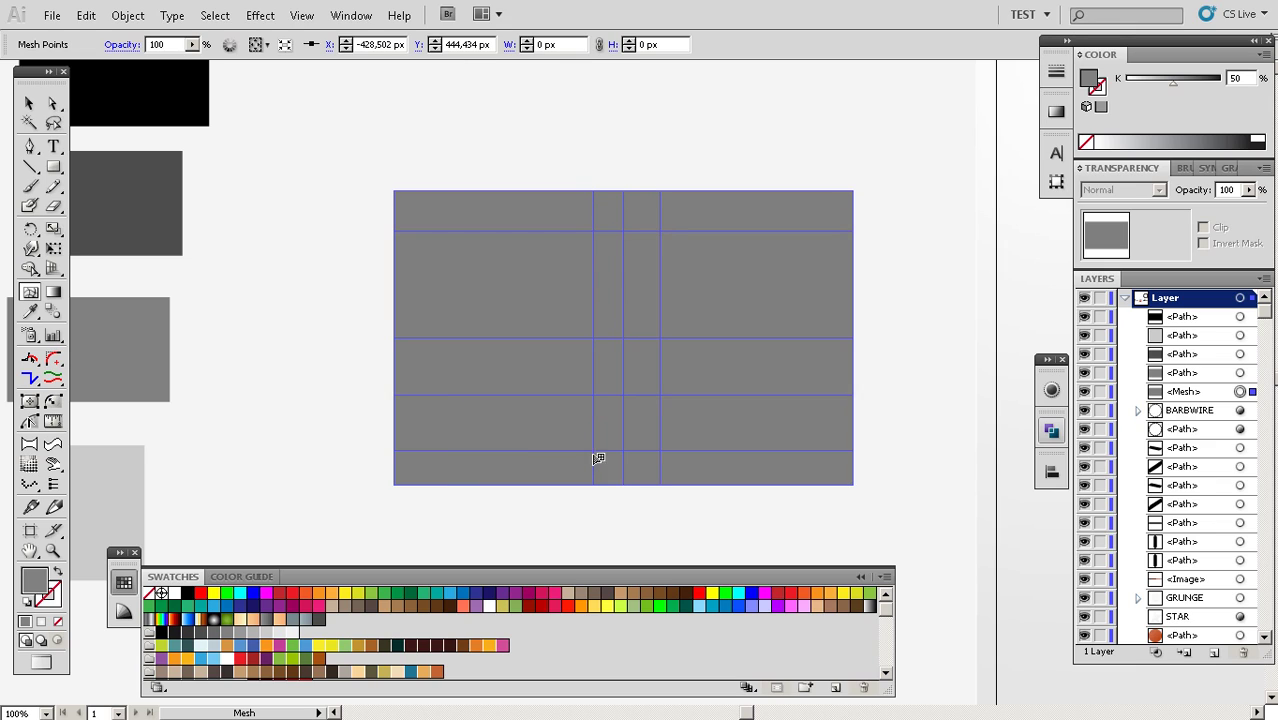
# Add vertical mesh lines towards the rectangle's left and right edges, then deselect and reselect the whole mesh
pyautogui.click(490, 193)
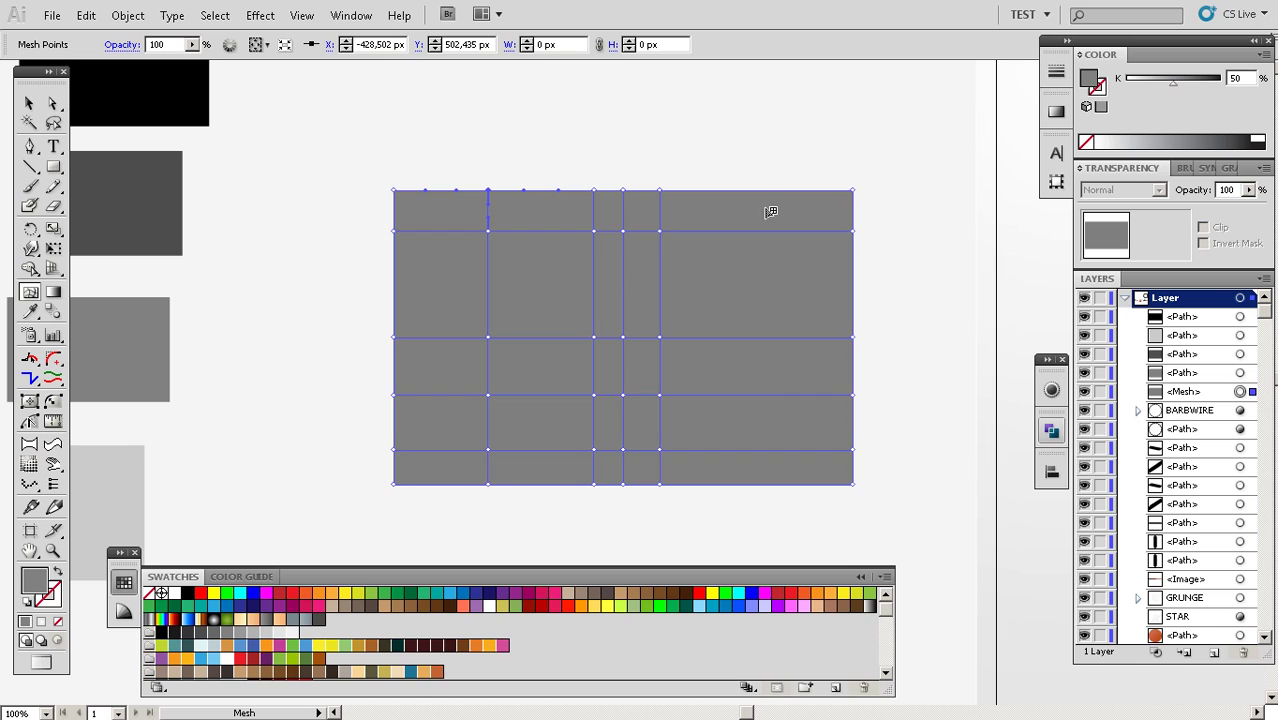
pyautogui.click(783, 194)
pyautogui.press('v')
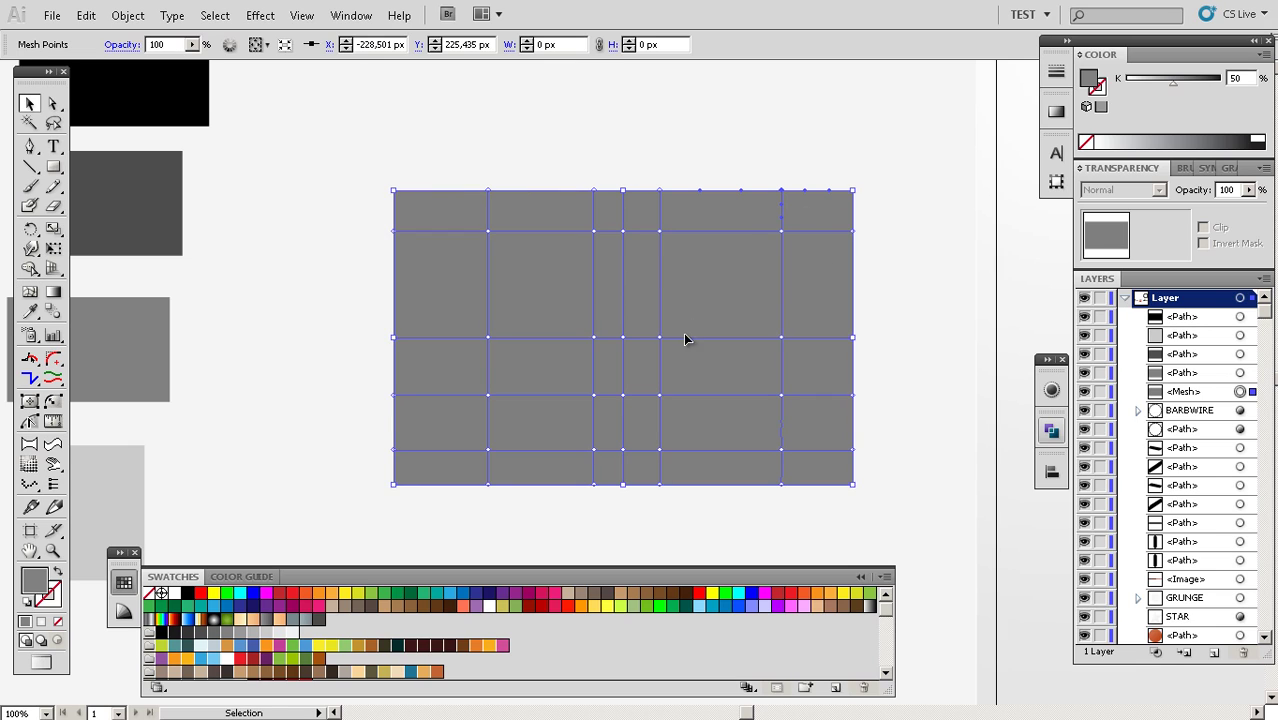
pyautogui.moveTo(685, 337); pyautogui.dragTo(705, 359)
pyautogui.click(685, 183)
pyautogui.moveTo(651, 402); pyautogui.dragTo(660, 370)
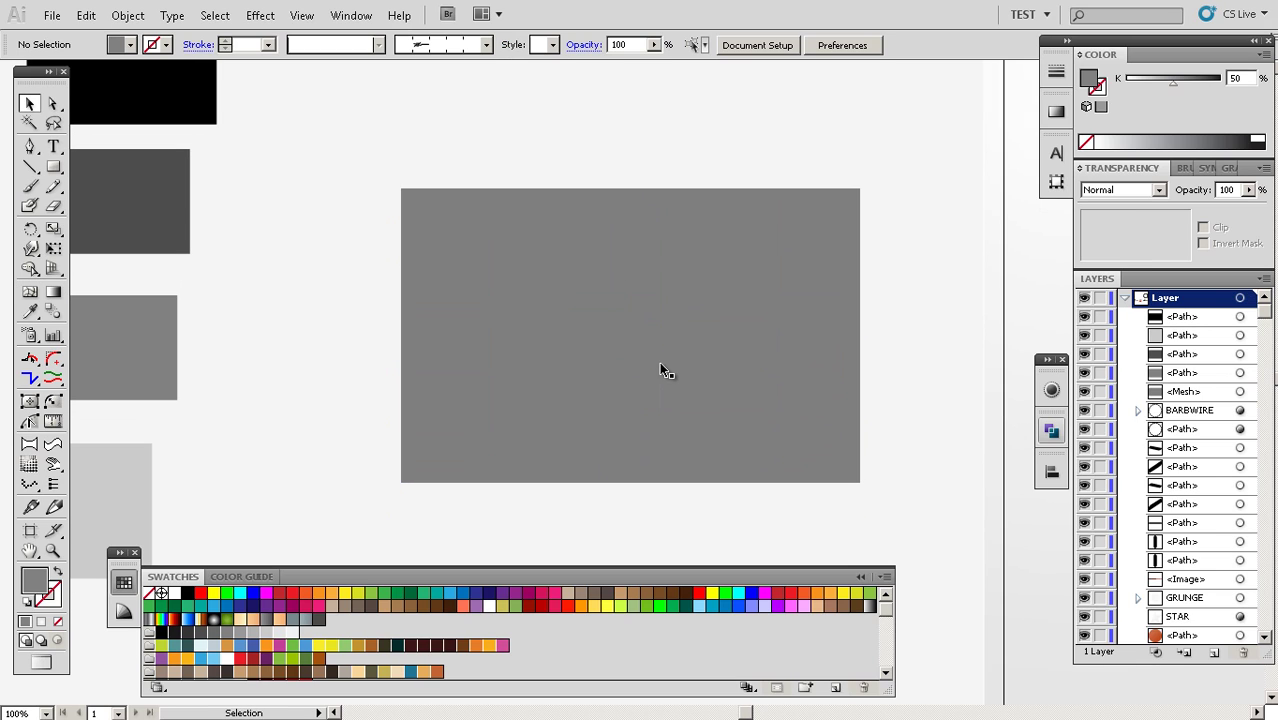
pyautogui.click(712, 348)
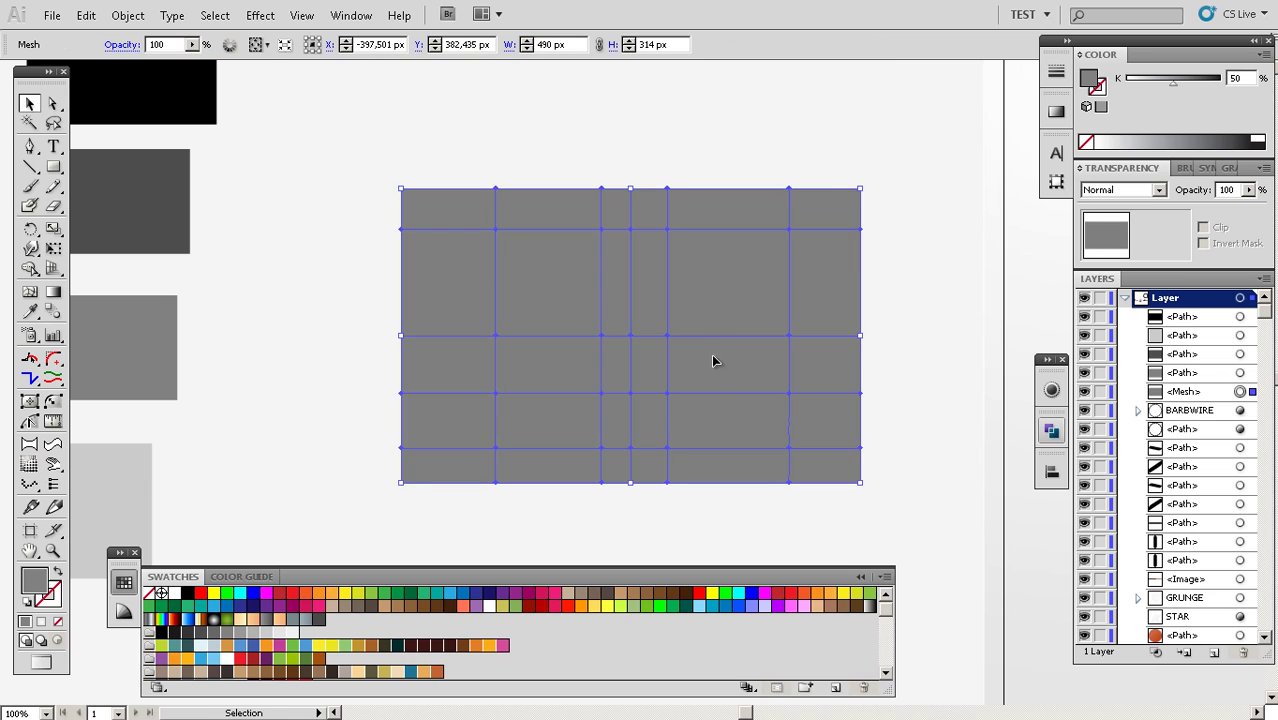
# Set the blending mode of the large mesh rectangle to Overlay
pyautogui.press('z')
pyautogui.keyDown('alt'); pyautogui.click(761, 393); pyautogui.keyUp('alt')
pyautogui.moveTo(767, 391); pyautogui.dragTo(702, 355)
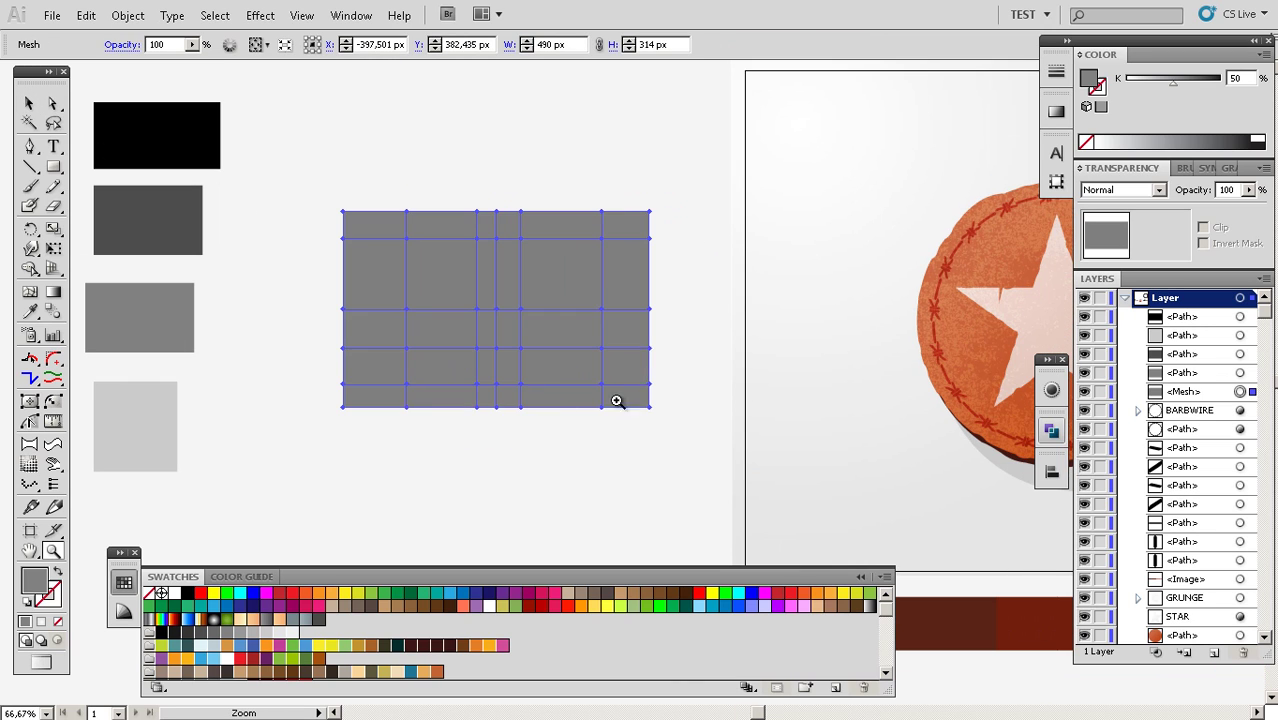
pyautogui.press('v')
pyautogui.click(576, 421)
pyautogui.click(572, 386)
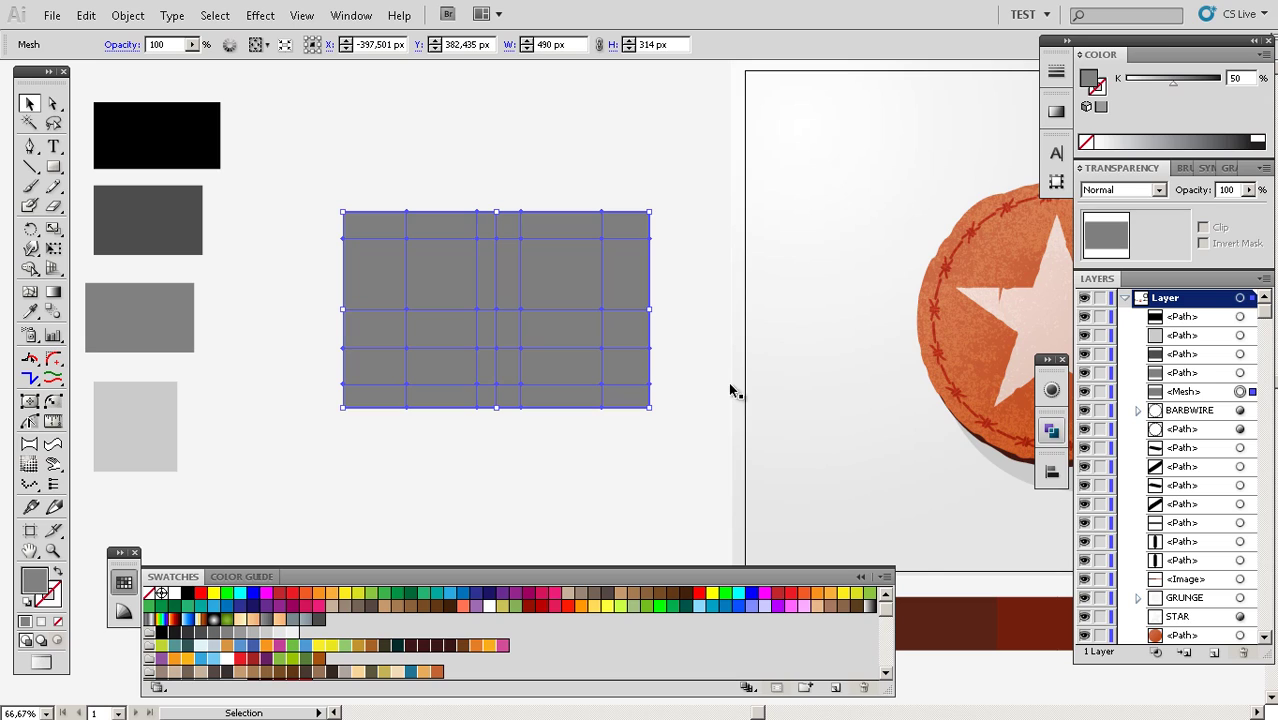
pyautogui.click(1159, 190)
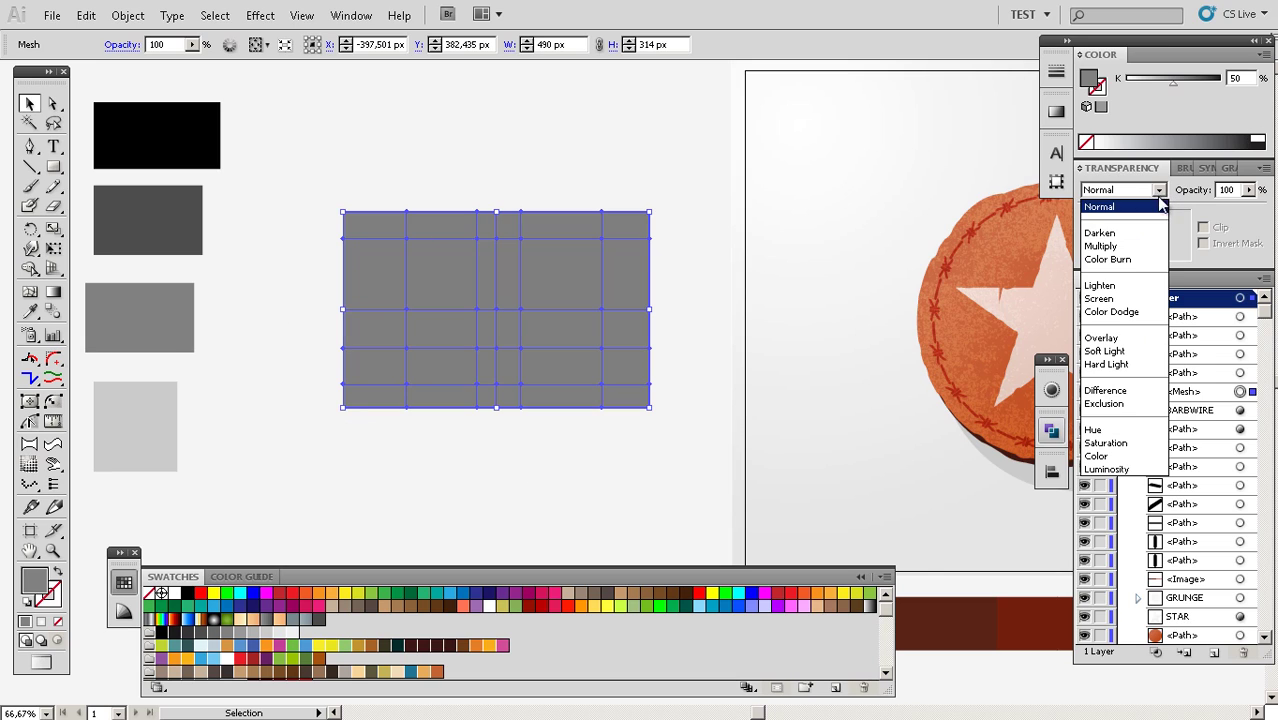
pyautogui.click(1127, 343)
# Move the Overlay mesh rectangle onto the star badge to preview its effect
pyautogui.click(650, 470)
pyautogui.moveTo(650, 471); pyautogui.dragTo(455, 469)
pyautogui.moveTo(362, 372); pyautogui.dragTo(744, 425)
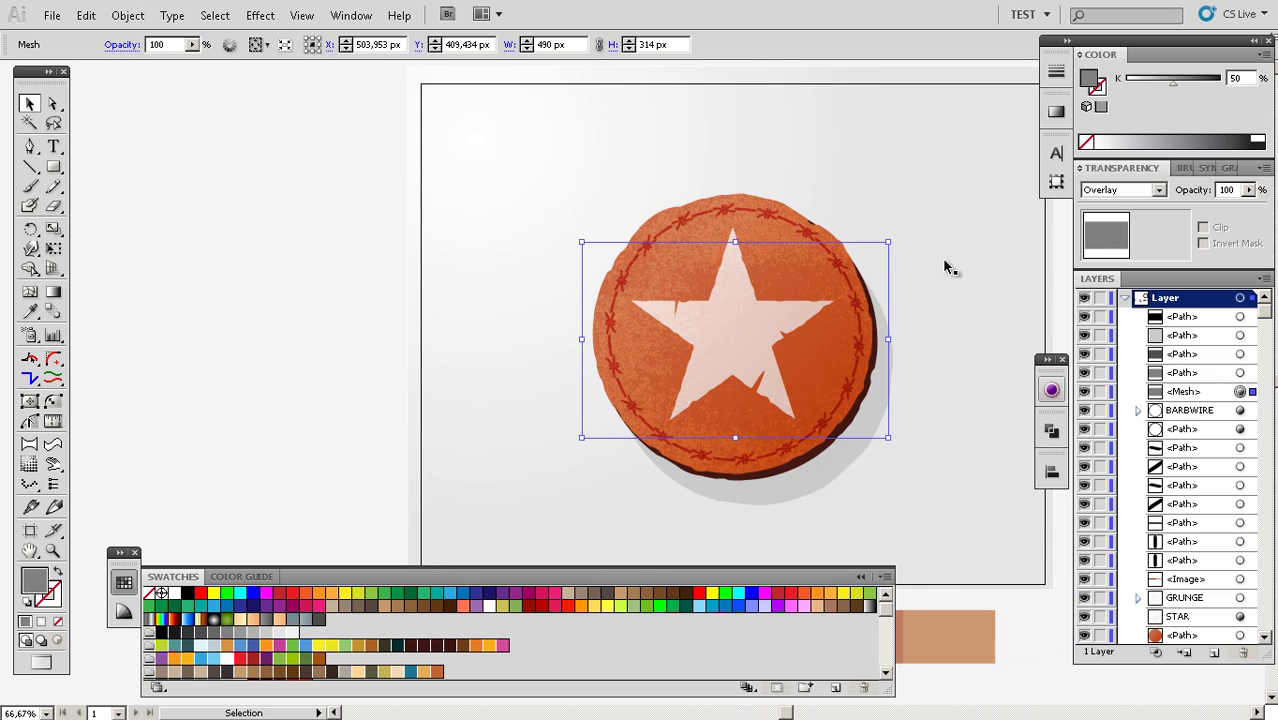
pyautogui.moveTo(762, 420); pyautogui.dragTo(889, 433)
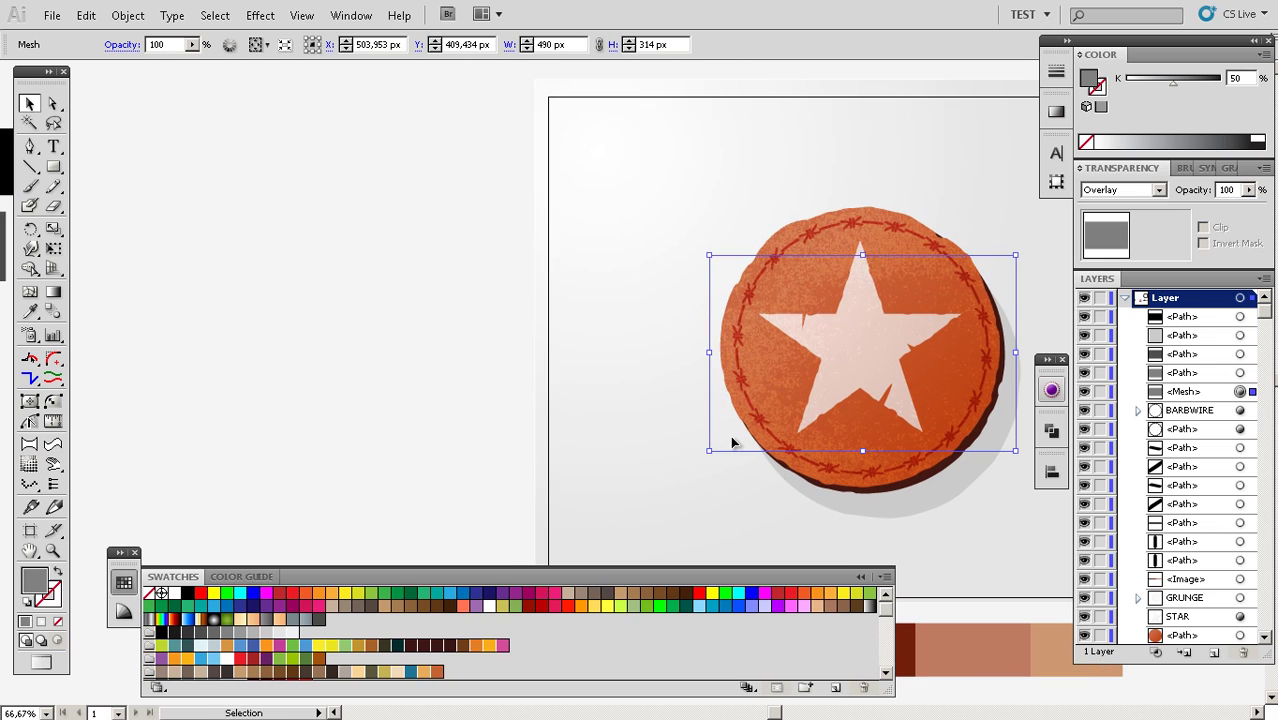
# Move the mesh back to the empty canvas beside the artboard and reapply the Overlay blending mode
pyautogui.moveTo(731, 443); pyautogui.dragTo(267, 451)
pyautogui.moveTo(364, 472); pyautogui.dragTo(499, 451)
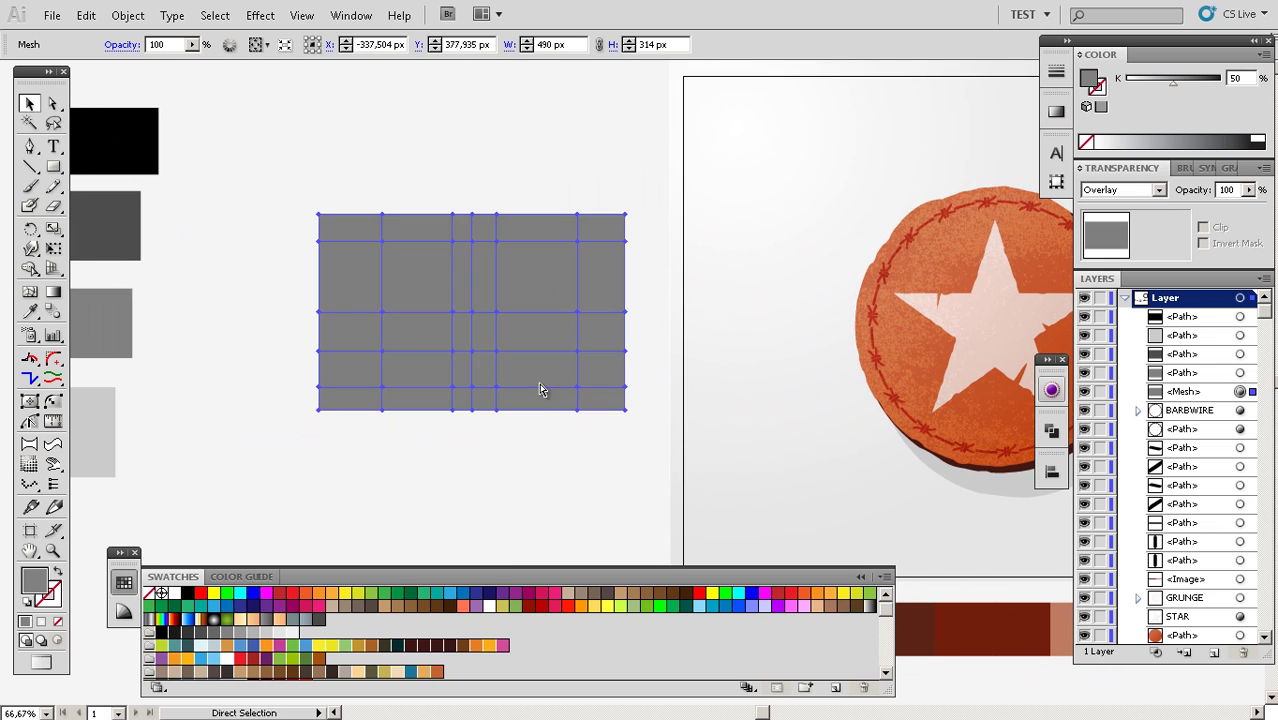
pyautogui.click(532, 414)
pyautogui.press('z')
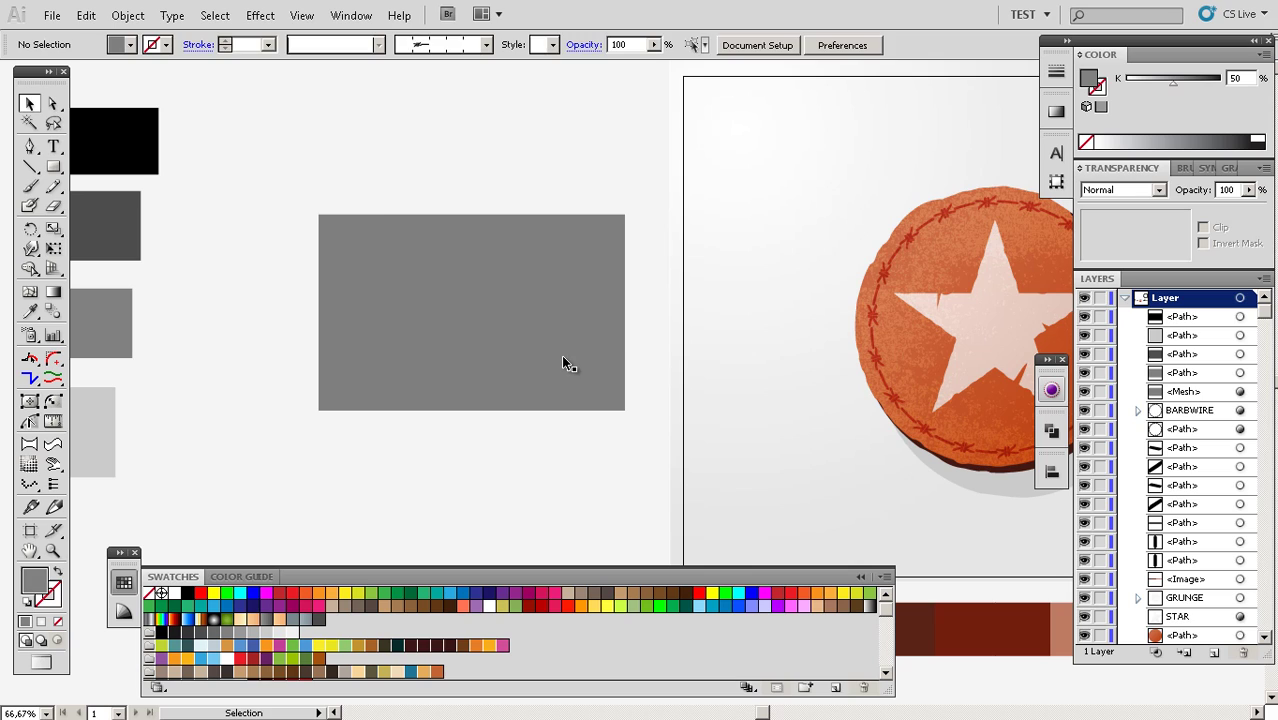
pyautogui.click(567, 365)
pyautogui.click(1157, 190)
pyautogui.click(1115, 334)
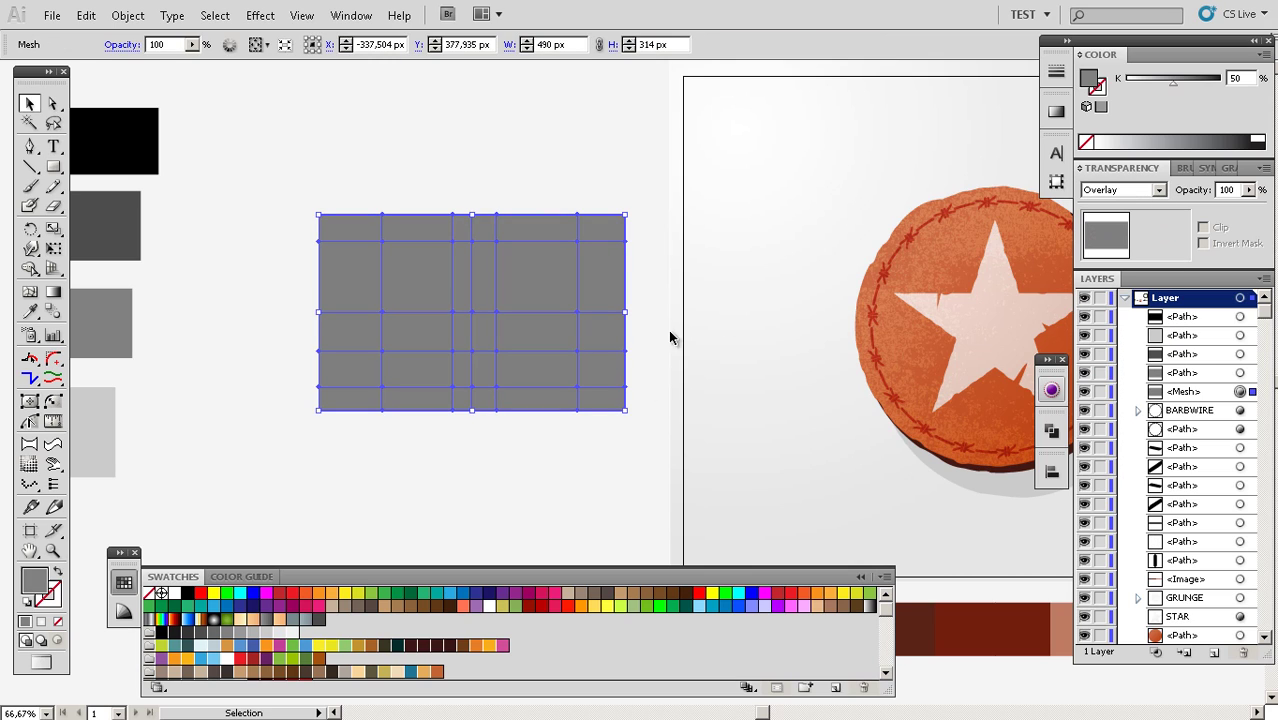
# Fill the mesh with the light grey K 30.2% swatch and move it onto the star badge
pyautogui.click(590, 479)
pyautogui.click(571, 371)
pyautogui.click(252, 634)
pyautogui.click(576, 465)
pyautogui.moveTo(437, 411); pyautogui.dragTo(941, 428)
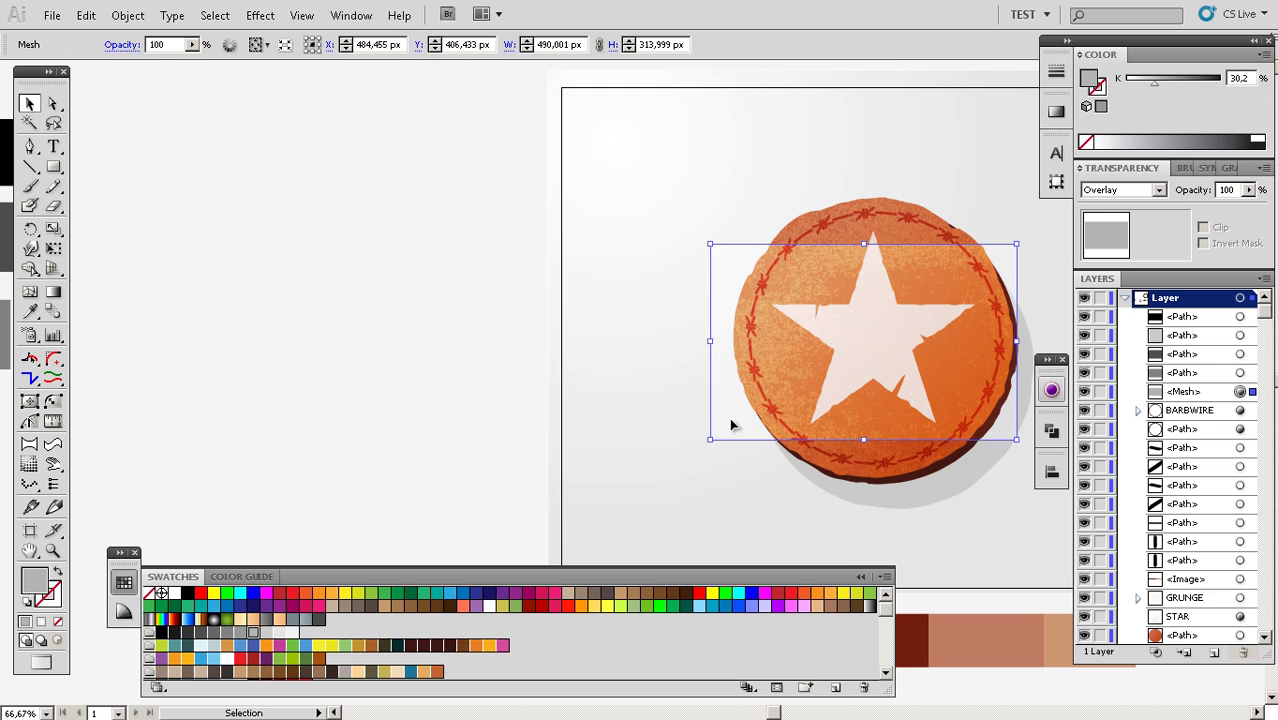
# Take the mesh off the badge, fill it with the K 60% grey swatch and place it over the badge again
pyautogui.moveTo(731, 426); pyautogui.dragTo(205, 411)
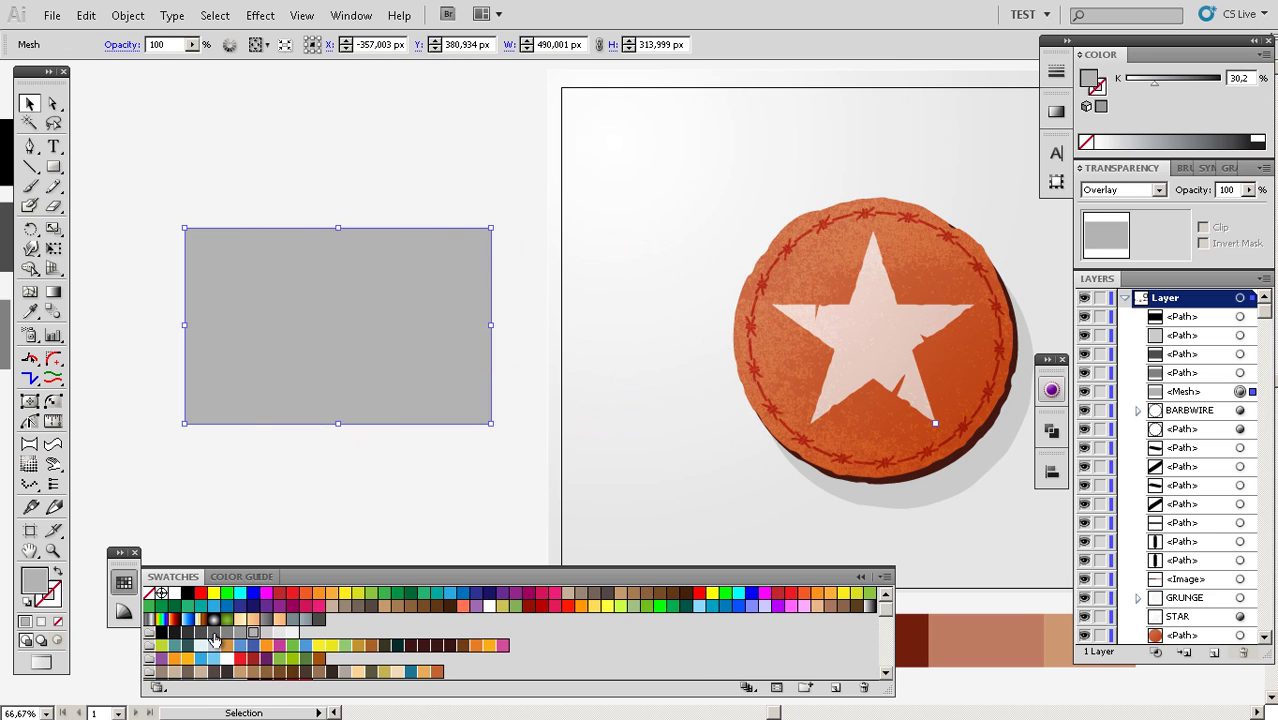
pyautogui.click(213, 634)
pyautogui.moveTo(392, 389); pyautogui.dragTo(858, 420)
pyautogui.click(425, 437)
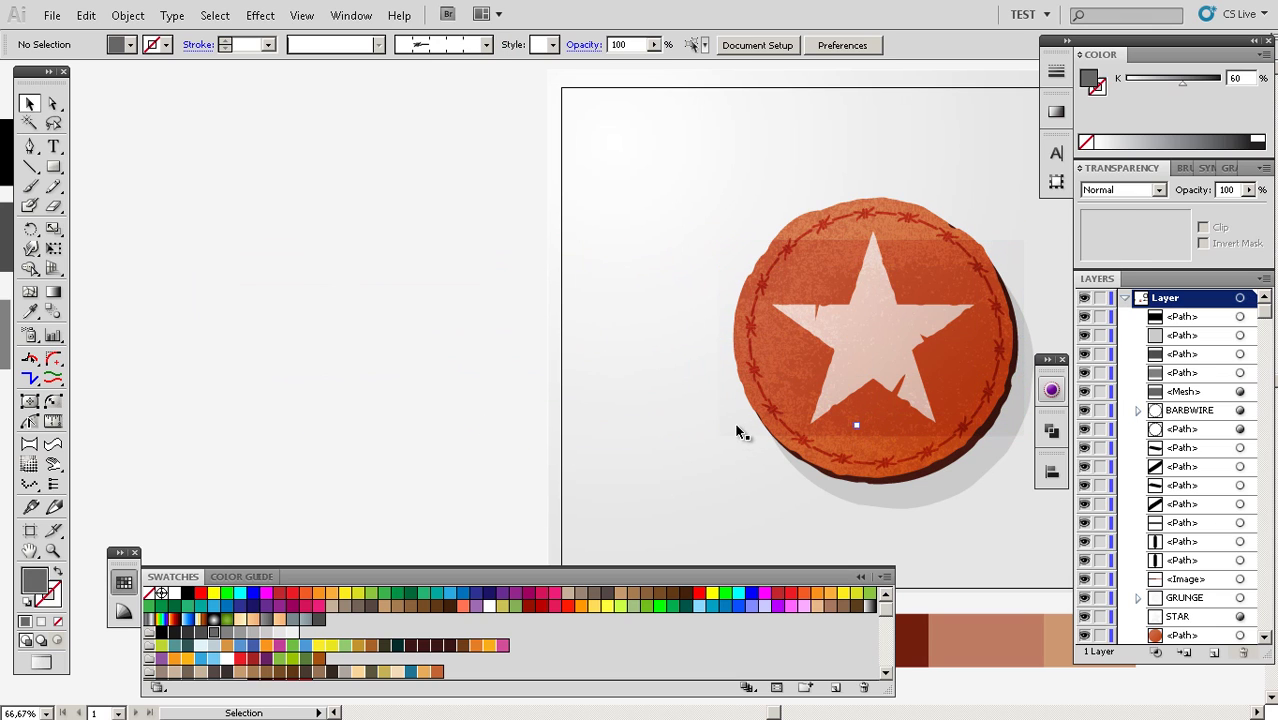
pyautogui.moveTo(722, 428); pyautogui.dragTo(716, 434)
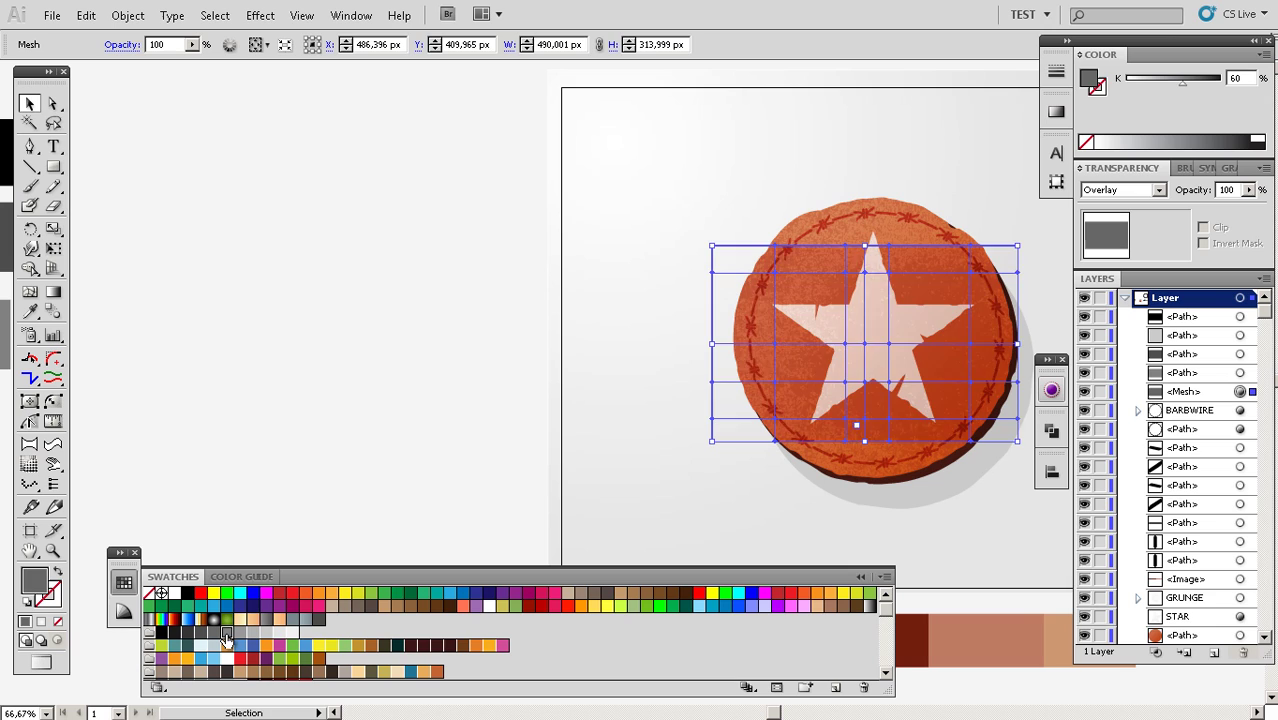
# Fill the mesh with the K 49.8% grey swatch and move it off the badge to the empty canvas
pyautogui.click(226, 634)
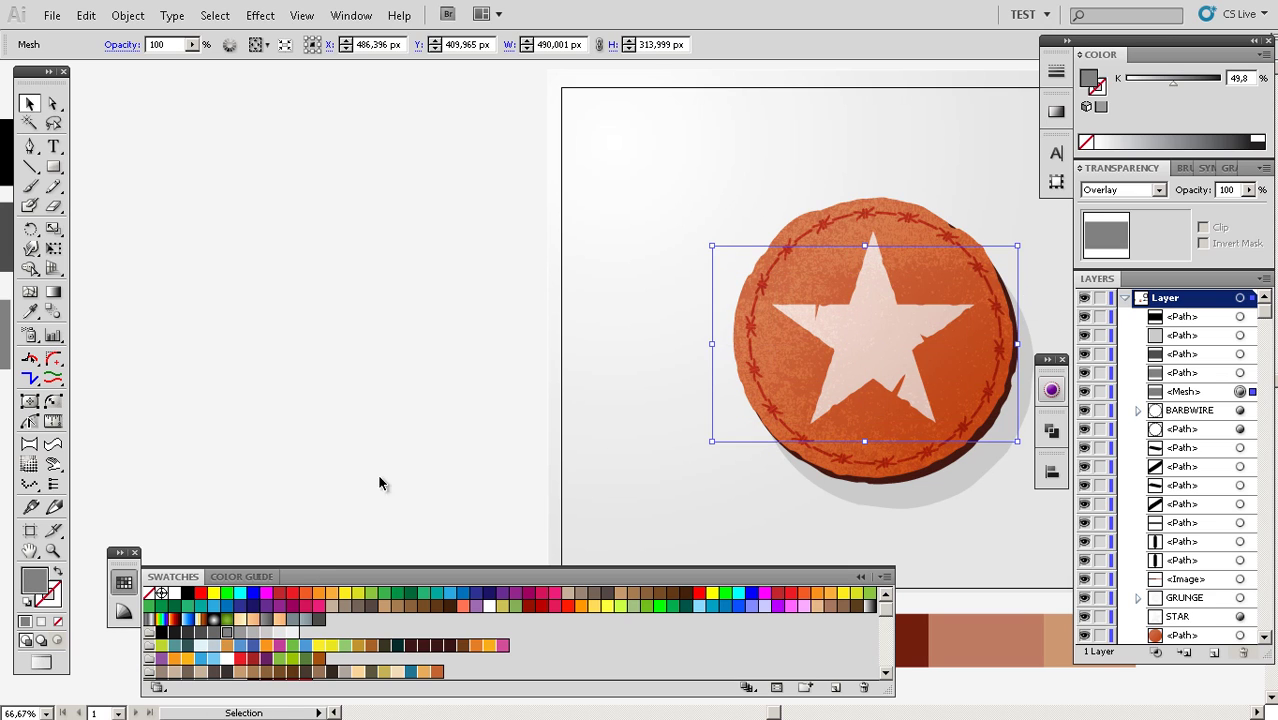
pyautogui.click(308, 481)
pyautogui.moveTo(467, 508); pyautogui.dragTo(392, 471)
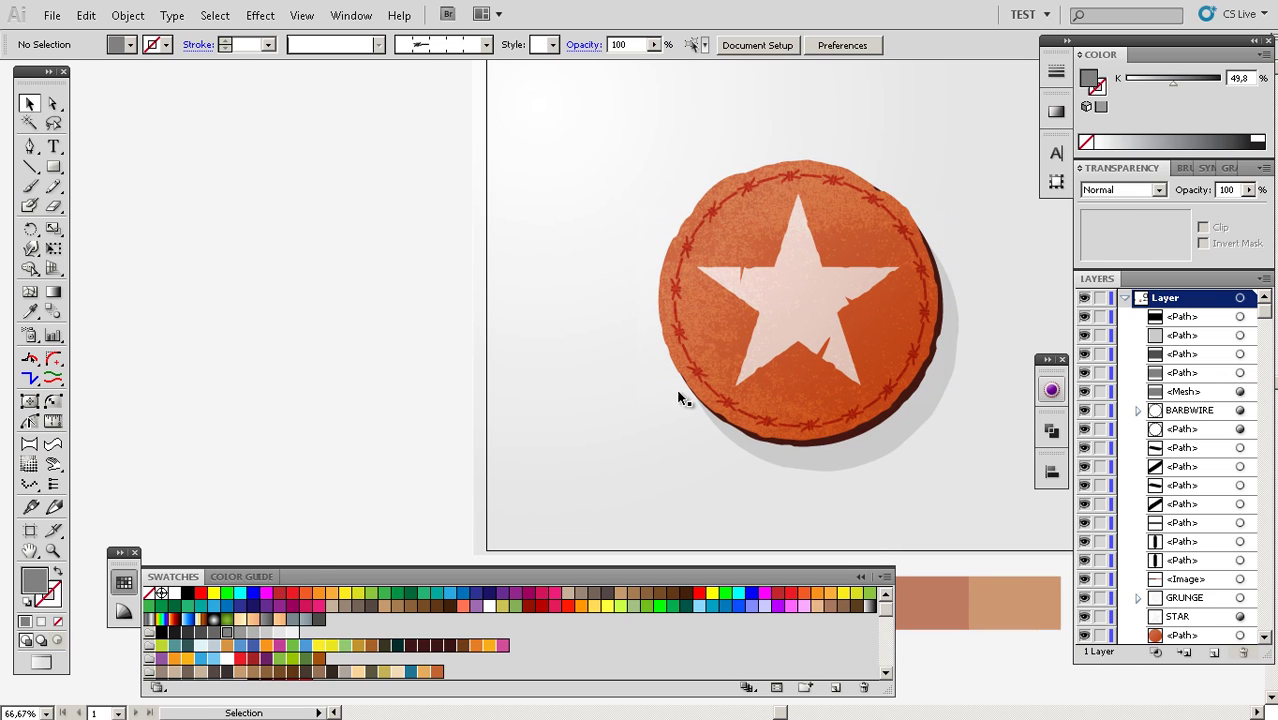
pyautogui.moveTo(678, 392); pyautogui.dragTo(202, 378)
pyautogui.moveTo(342, 402); pyautogui.dragTo(545, 438)
# Show the mesh edges and directly select all mesh points on the central vertical line
pyautogui.press('z')
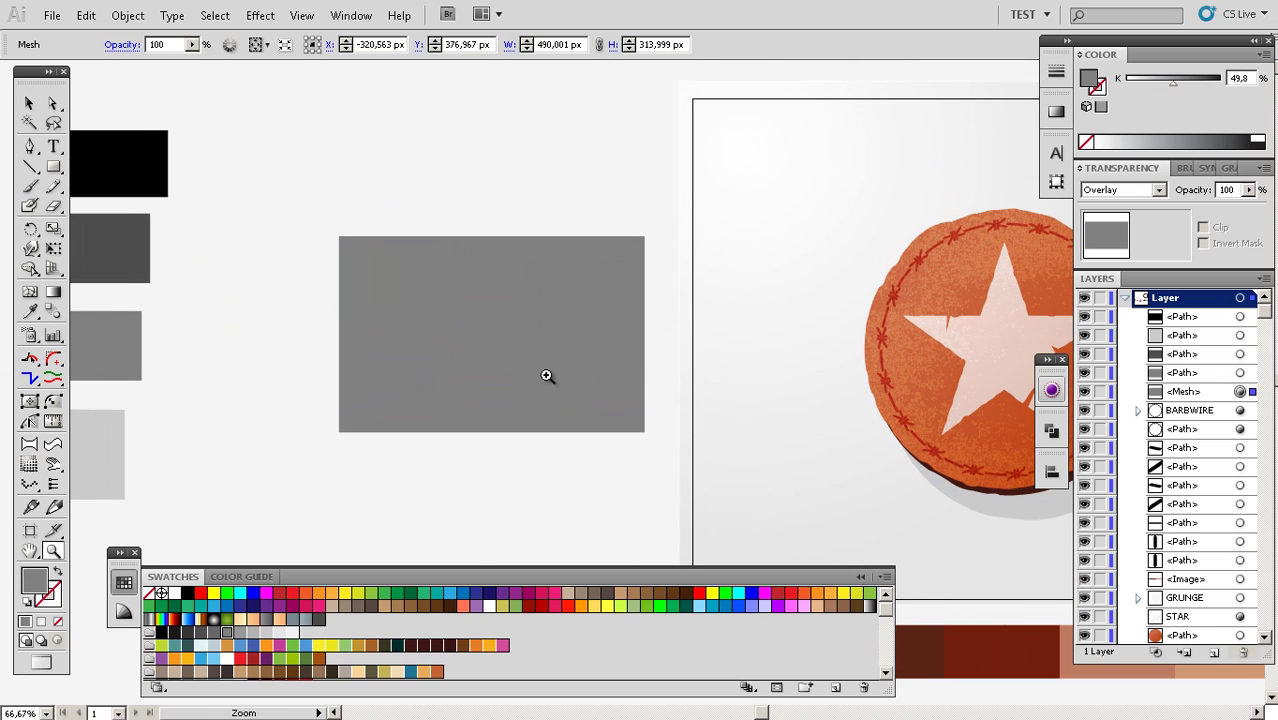
pyautogui.click(547, 376)
pyautogui.press('v')
pyautogui.moveTo(576, 377); pyautogui.dragTo(608, 397)
pyautogui.hotkey('ctrl', 'h')
pyautogui.press('a')
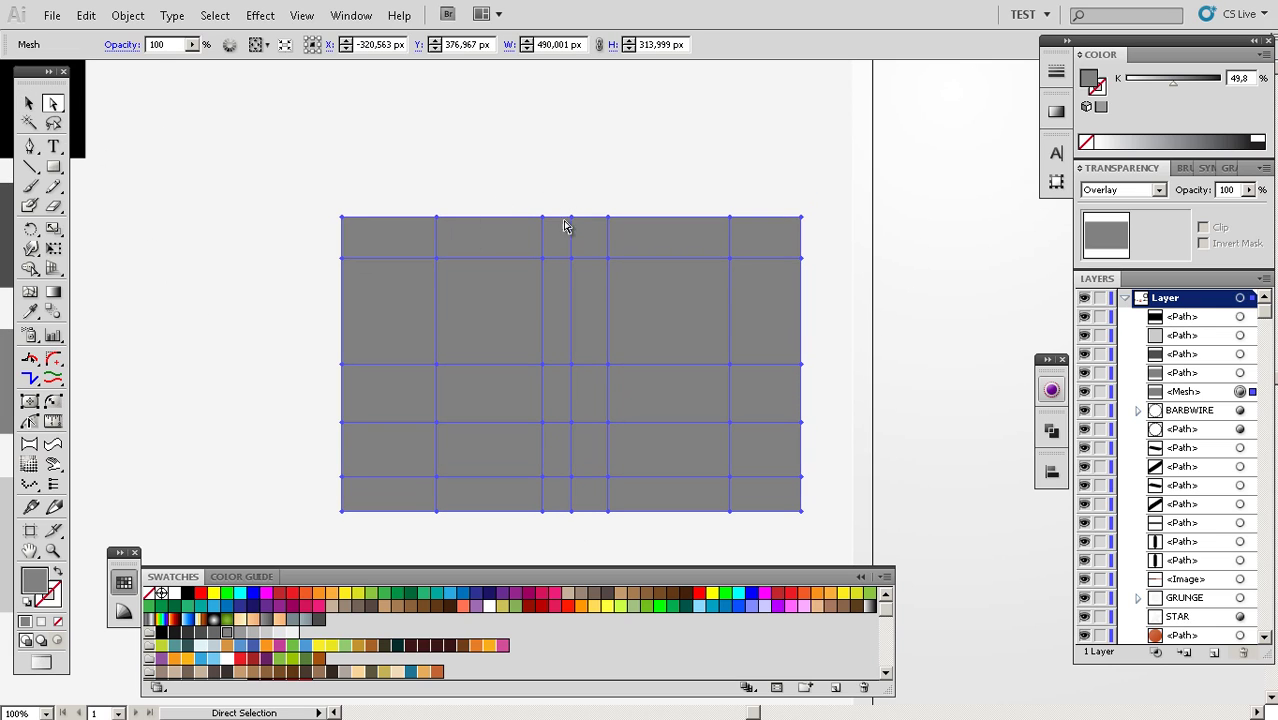
pyautogui.moveTo(612, 332); pyautogui.dragTo(588, 271)
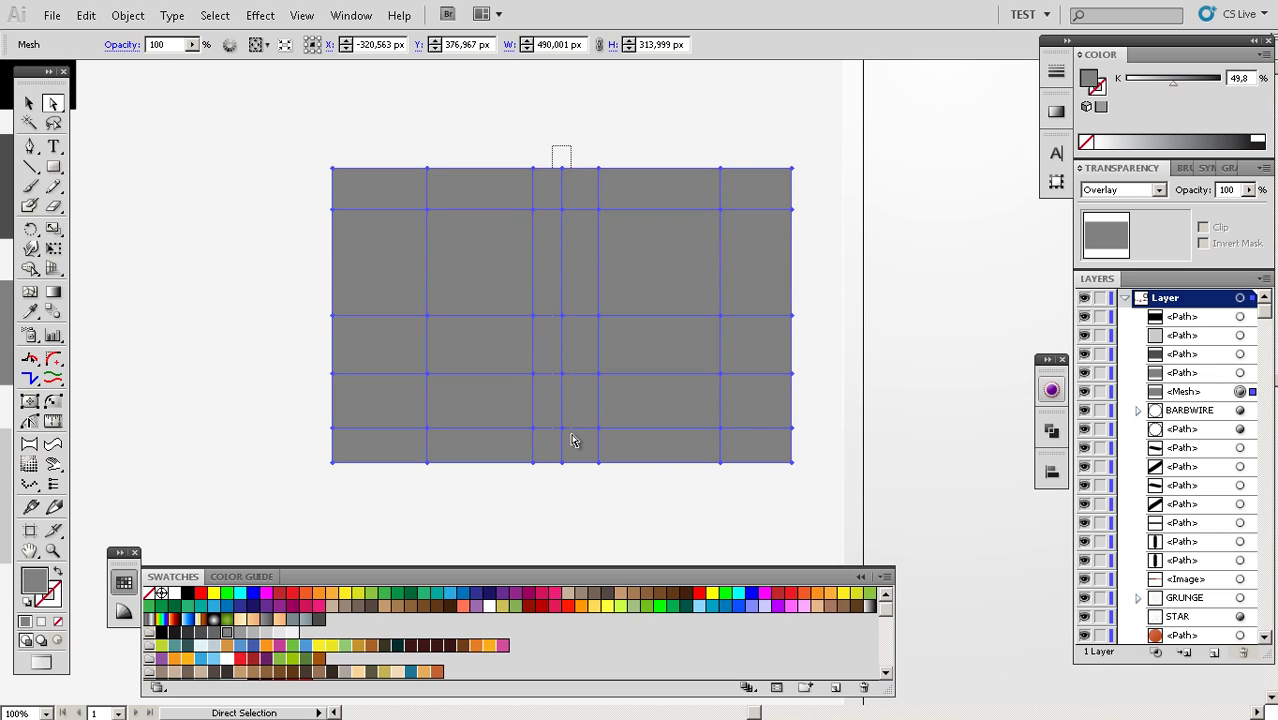
pyautogui.moveTo(572, 440); pyautogui.dragTo(571, 438)
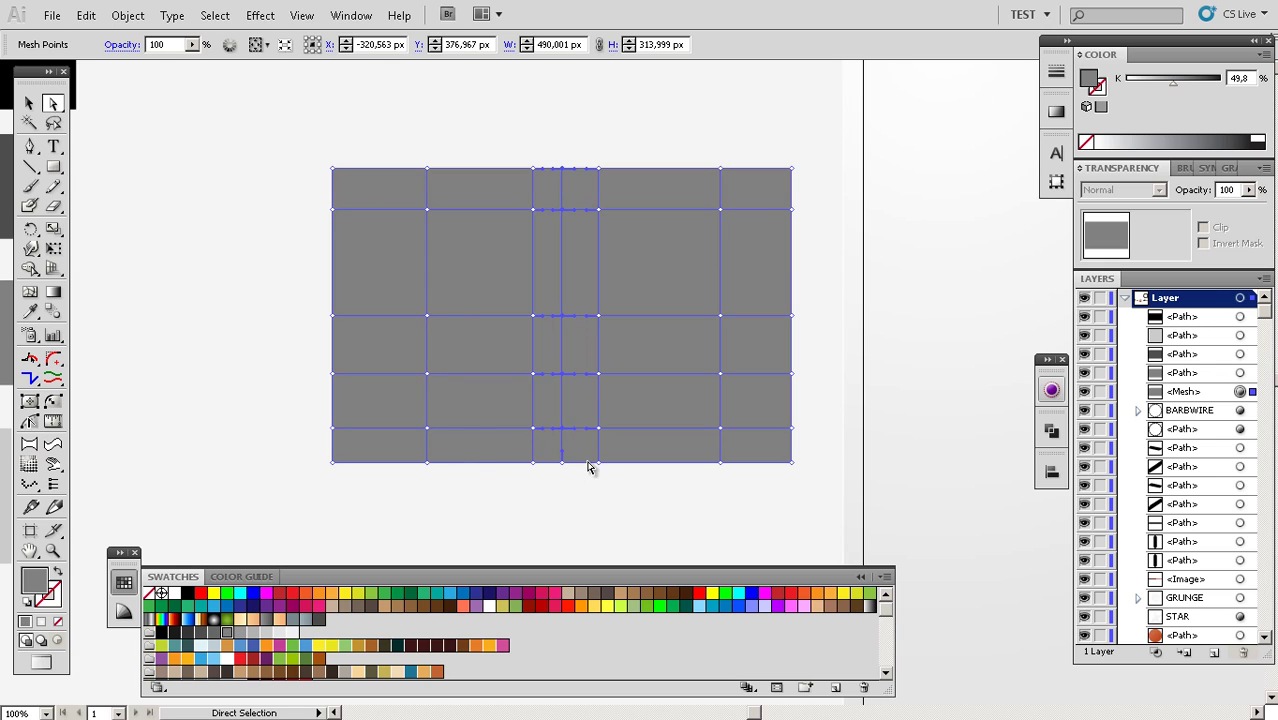
# Colour the mesh points on the central vertical line black by sampling the black rectangle with the Eyedropper
pyautogui.moveTo(448, 443); pyautogui.dragTo(633, 462)
pyautogui.press('i')
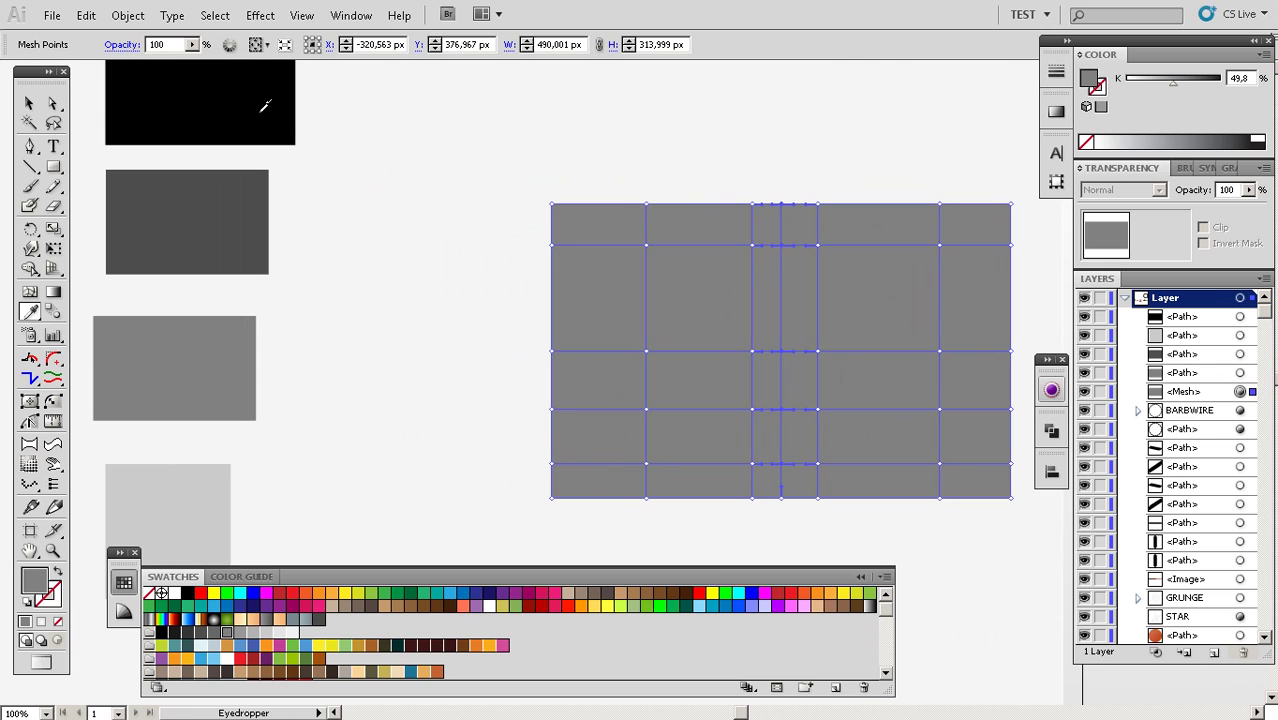
pyautogui.click(267, 106)
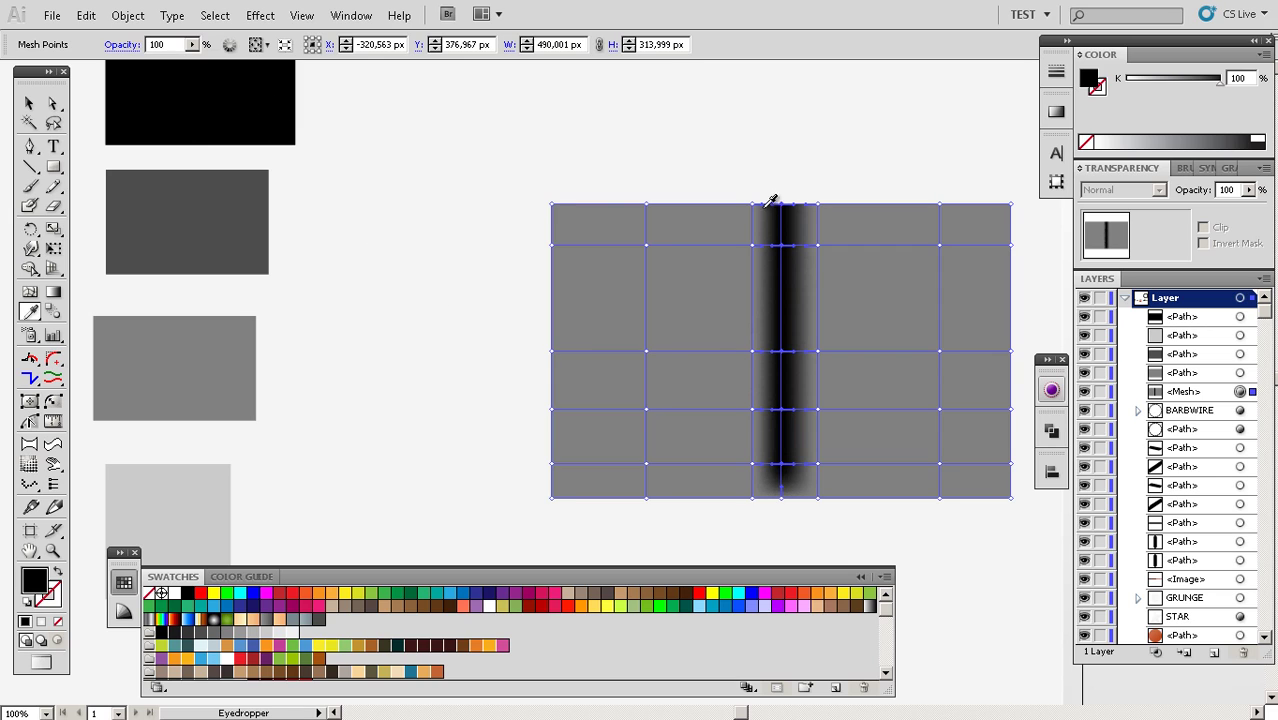
# Select the mesh points on the line left of the black band and sample the light grey rectangle for them
pyautogui.moveTo(755, 298); pyautogui.dragTo(645, 292)
pyautogui.press('a')
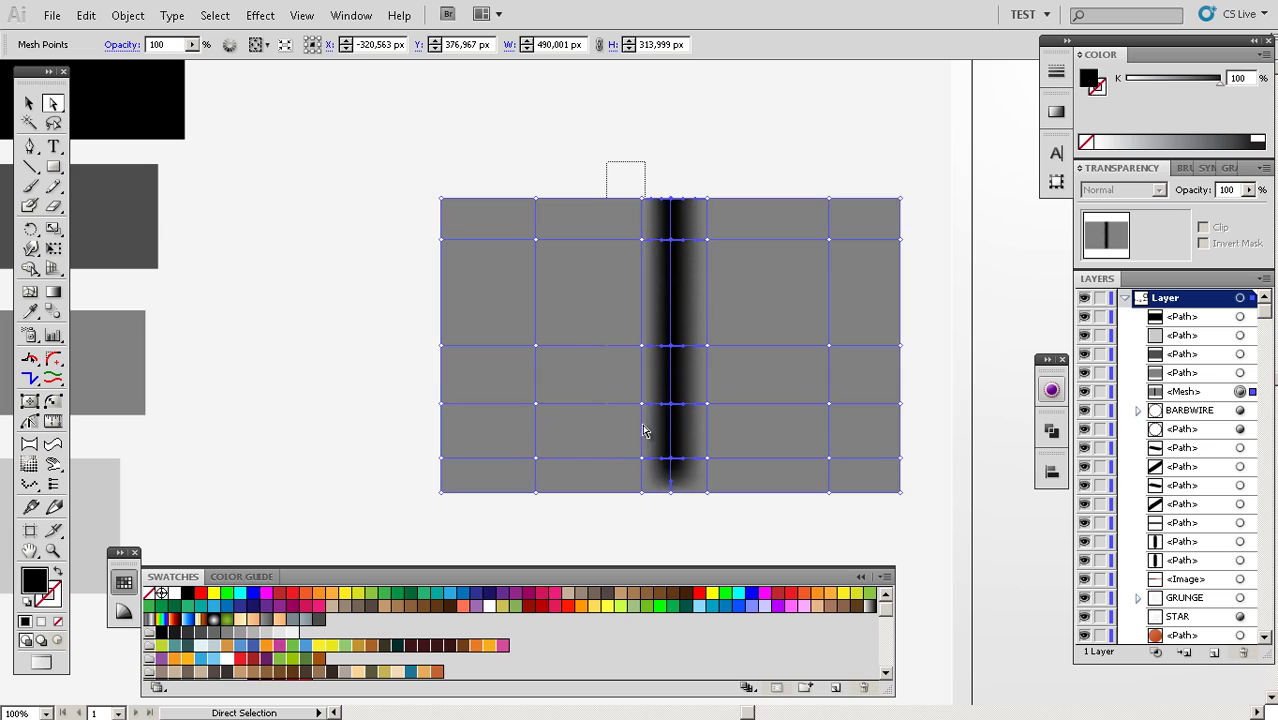
pyautogui.moveTo(643, 425); pyautogui.dragTo(741, 423)
pyautogui.press('i')
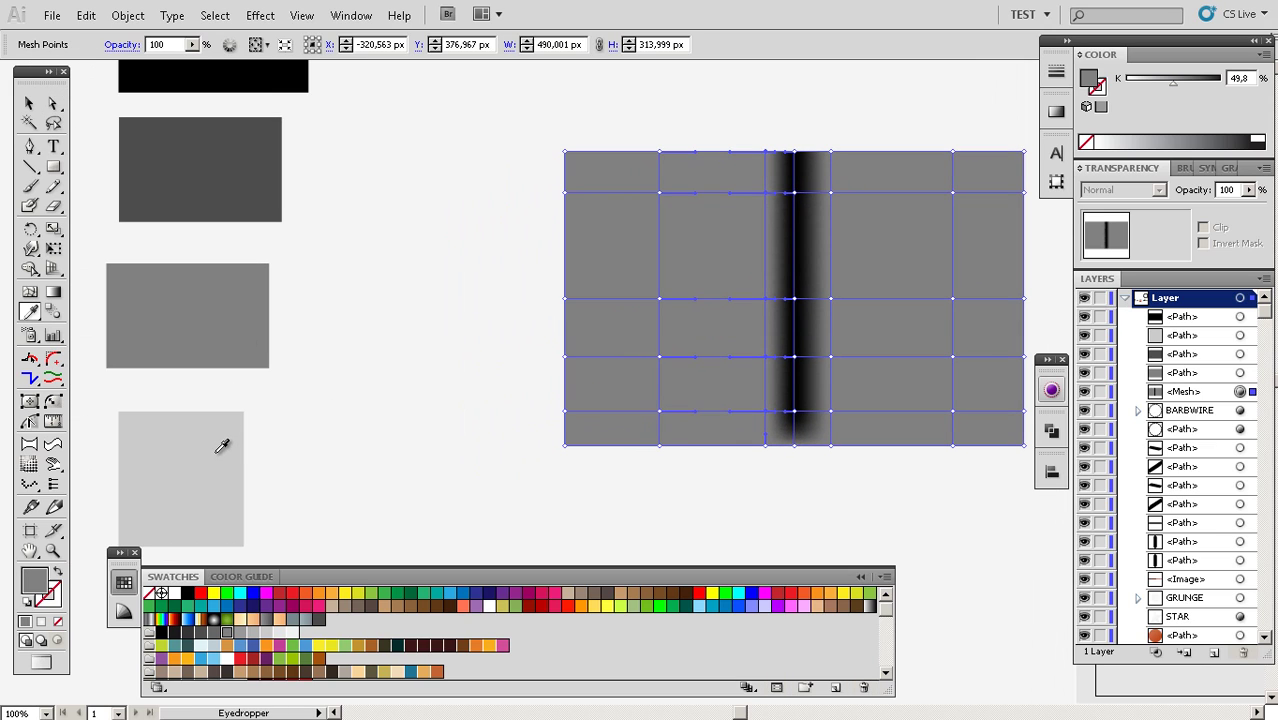
pyautogui.click(222, 446)
# Colour the mesh line right of the black band with the dark grey rectangle's K 69.8% and deselect the mesh
pyautogui.moveTo(844, 232); pyautogui.dragTo(790, 271)
pyautogui.press('a')
pyautogui.moveTo(747, 153); pyautogui.dragTo(772, 470)
pyautogui.press('i')
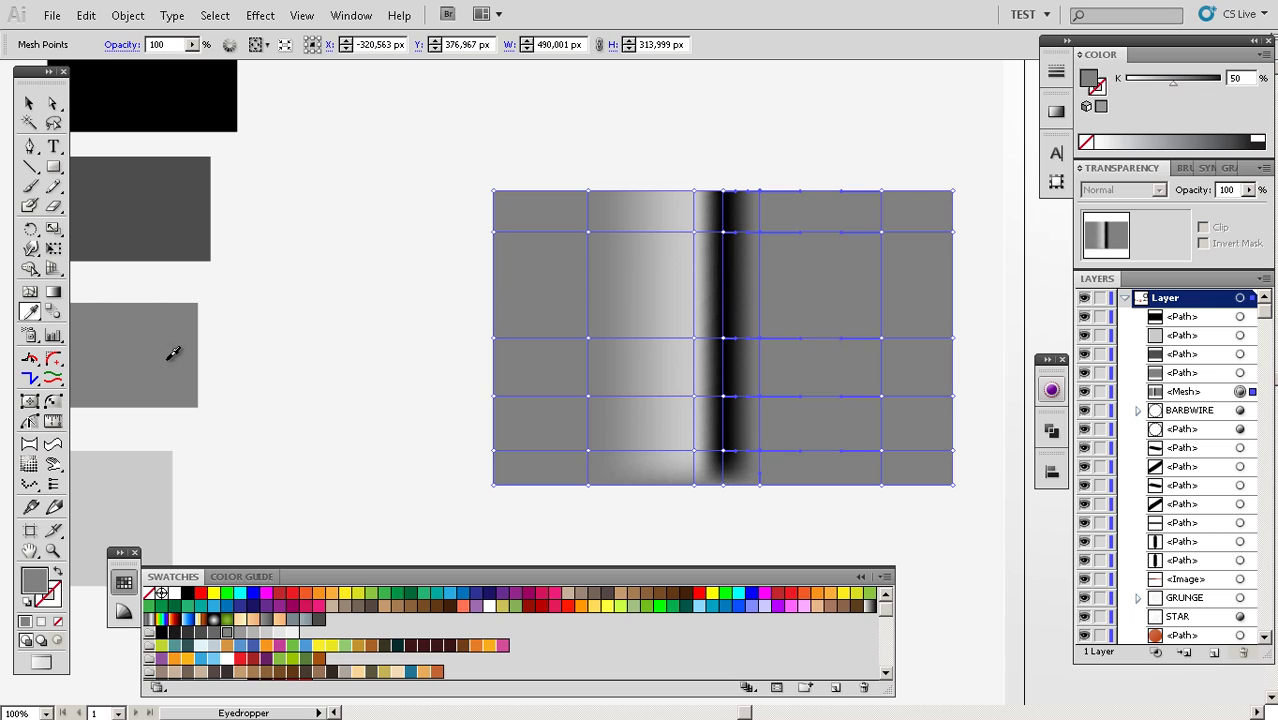
pyautogui.click(183, 218)
pyautogui.press('v')
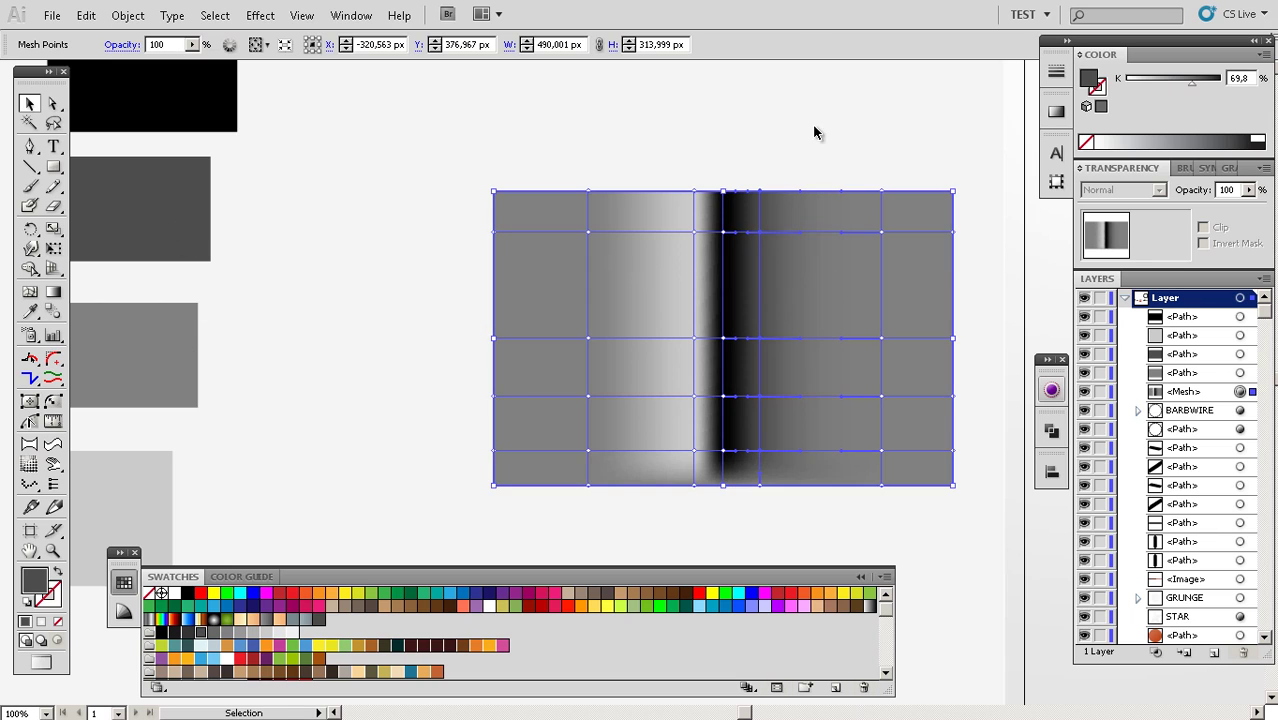
pyautogui.click(813, 128)
# Examine the light-to-dark transition along the central mesh lines at different zoom levels
pyautogui.press('z')
pyautogui.click(816, 344)
pyautogui.press('v')
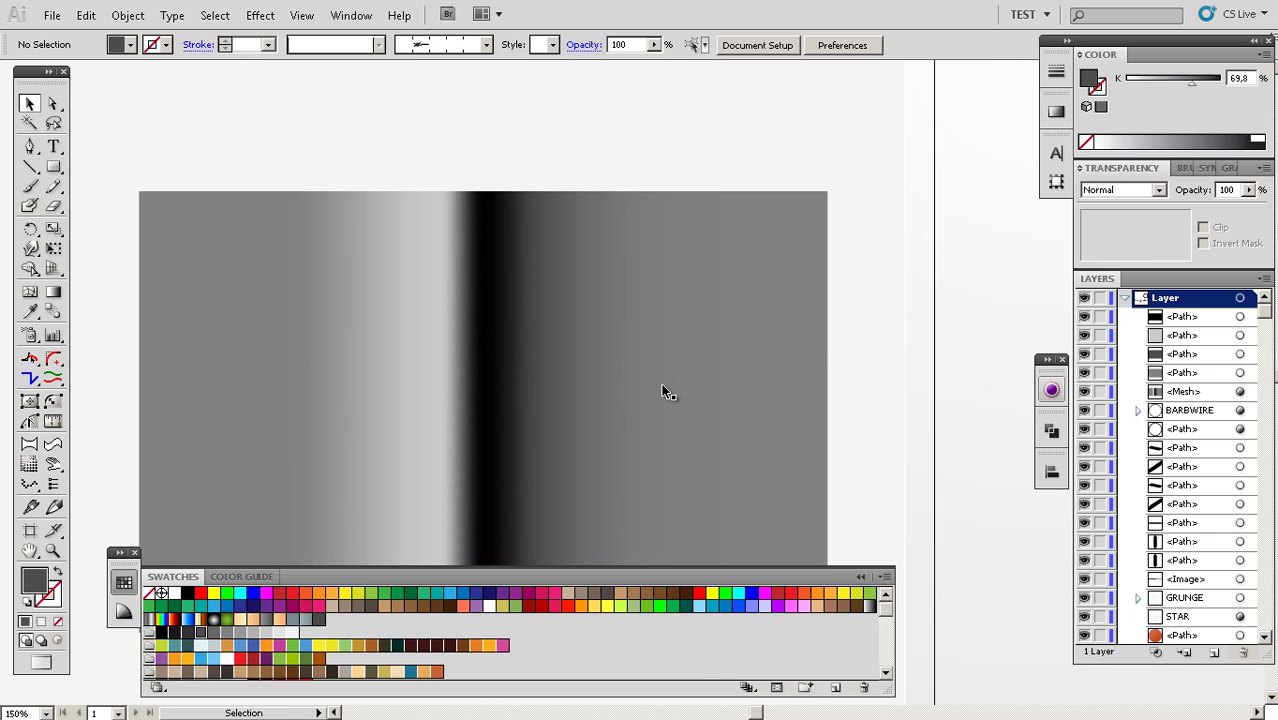
pyautogui.press('z')
pyautogui.keyDown('alt'); pyautogui.click(642, 388); pyautogui.keyUp('alt')
pyautogui.press('v')
pyautogui.click(599, 422)
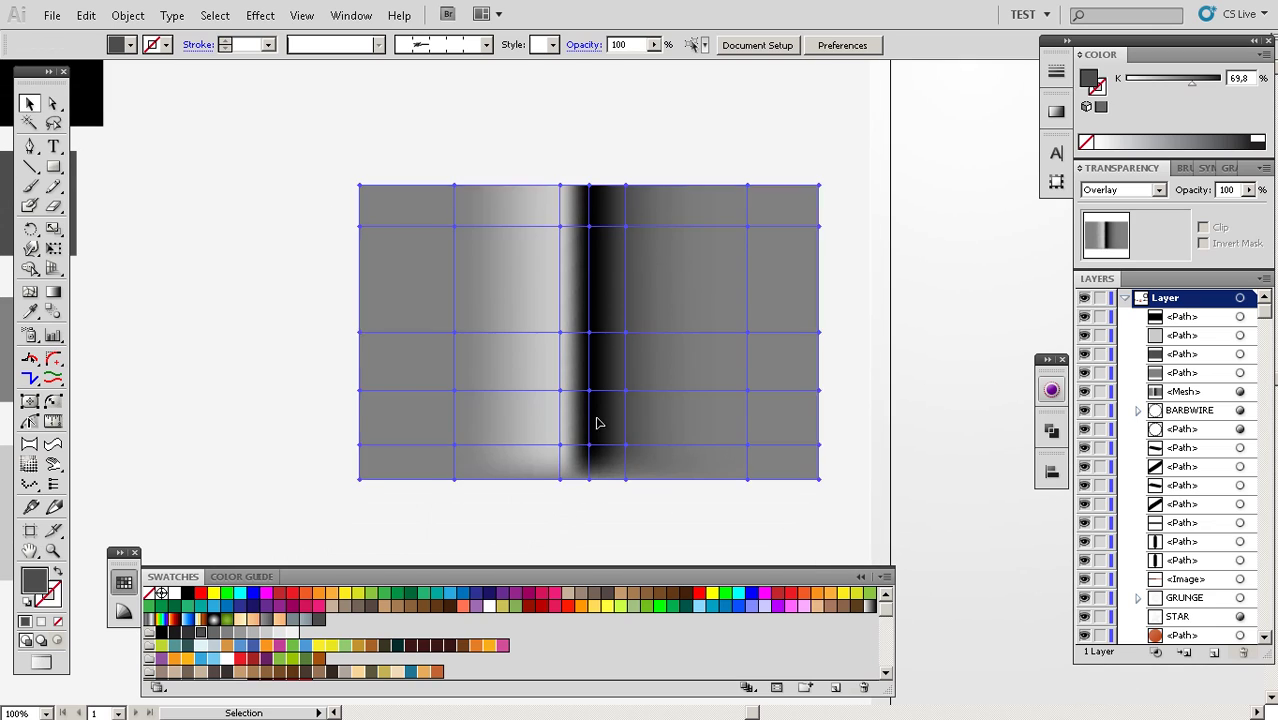
pyautogui.click(445, 543)
pyautogui.press('z')
pyautogui.click(600, 355)
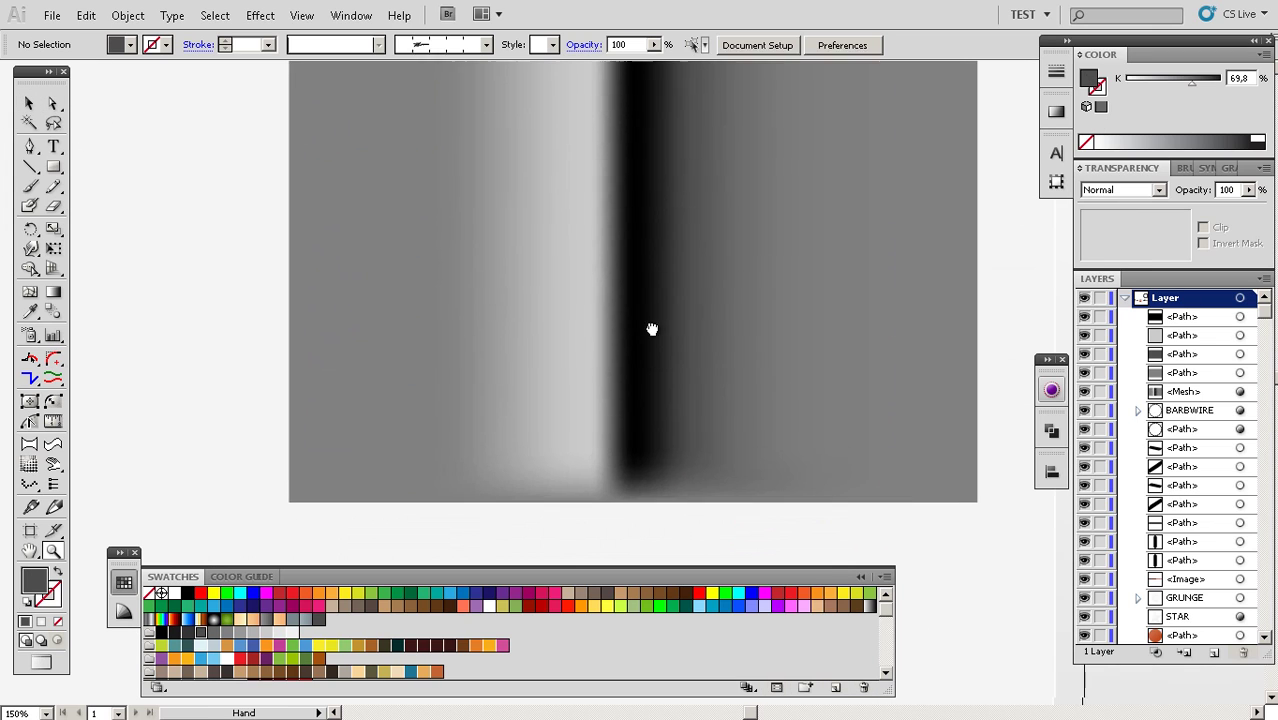
pyautogui.keyDown('alt'); pyautogui.click(680, 341); pyautogui.keyUp('alt')
pyautogui.moveTo(679, 339); pyautogui.dragTo(678, 356)
pyautogui.click(626, 388)
# Move the central mesh points on the lower three inner rows to bend the straight black band into a wave
pyautogui.press('a')
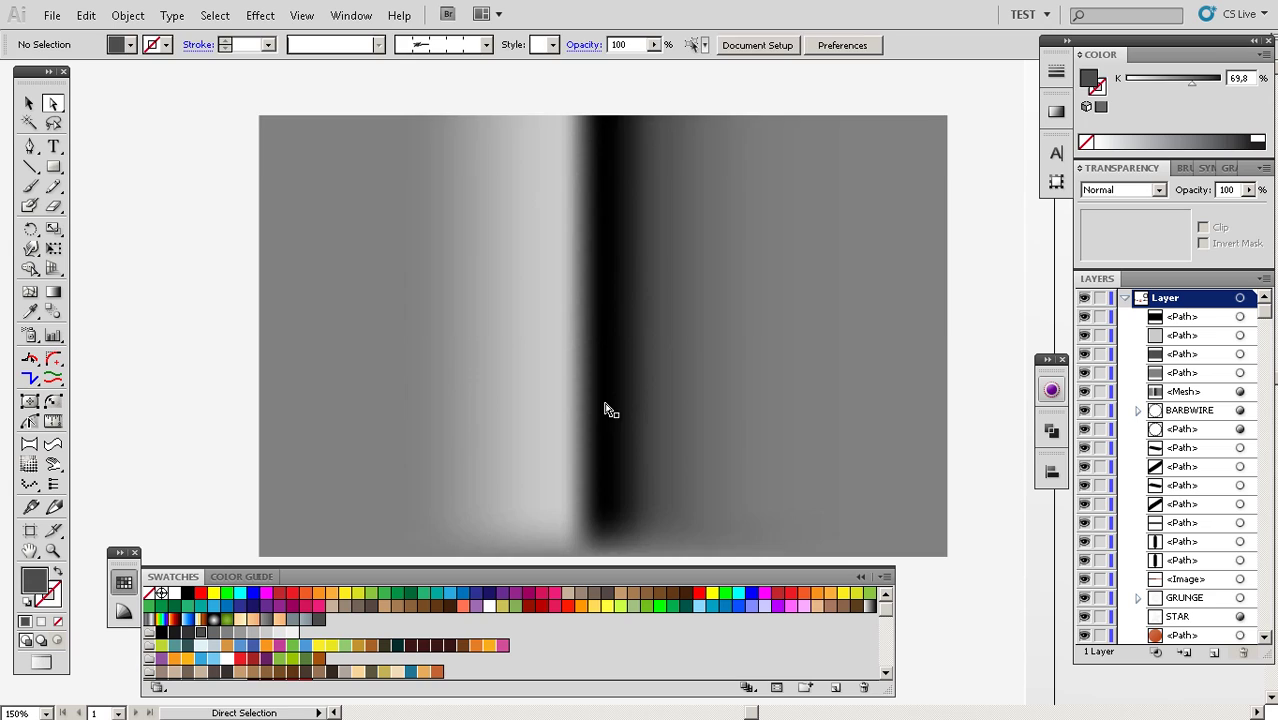
pyautogui.click(609, 408)
pyautogui.moveTo(616, 477); pyautogui.dragTo(622, 448)
pyautogui.moveTo(579, 372); pyautogui.dragTo(594, 361)
pyautogui.moveTo(656, 388)
pyautogui.mouseDown()
pyautogui.moveTo(658, 422)
pyautogui.moveTo(618, 404)
pyautogui.moveTo(649, 408)
pyautogui.mouseUp()
pyautogui.moveTo(624, 319)
pyautogui.mouseDown()
pyautogui.moveTo(649, 320)
pyautogui.moveTo(592, 295)
pyautogui.moveTo(644, 297)
pyautogui.moveTo(608, 321)
pyautogui.moveTo(636, 298)
pyautogui.moveTo(686, 368)
pyautogui.mouseUp()
pyautogui.moveTo(727, 323); pyautogui.dragTo(752, 344)
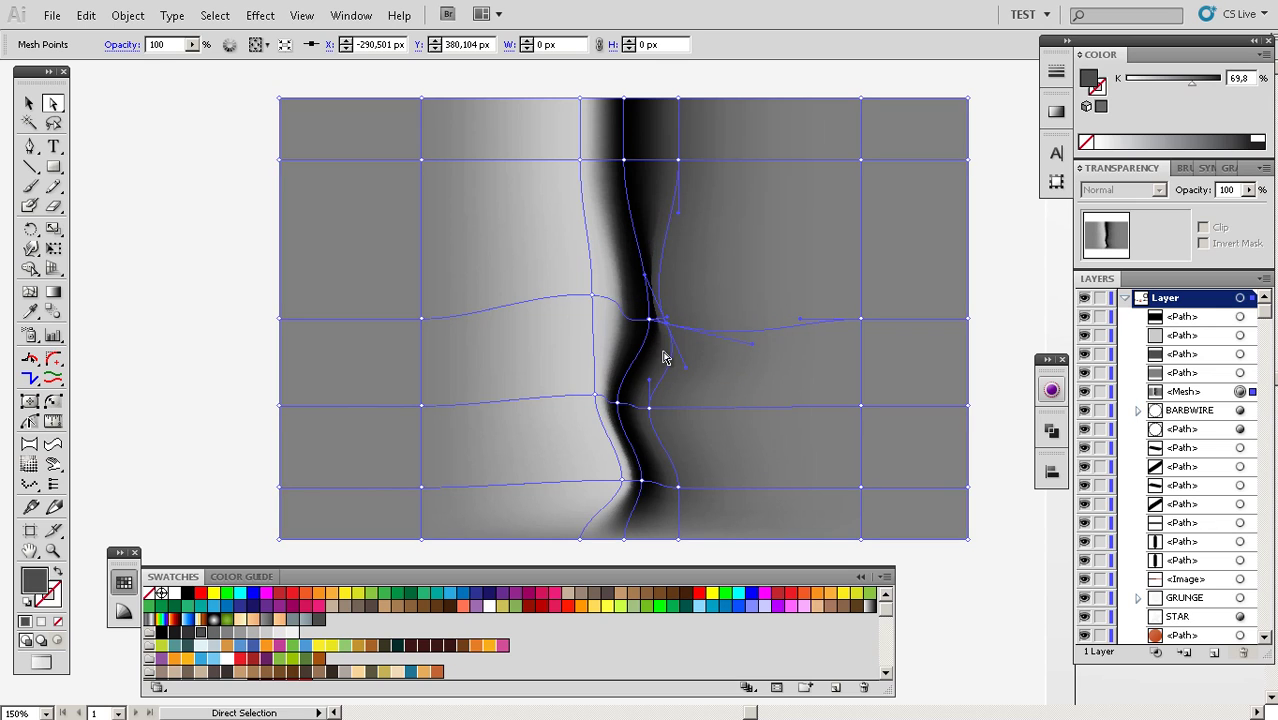
# Shift the central mesh points along the top edge and upper row so the black band curves and widens upward
pyautogui.moveTo(664, 353); pyautogui.dragTo(675, 411)
pyautogui.moveTo(690, 219); pyautogui.dragTo(675, 225)
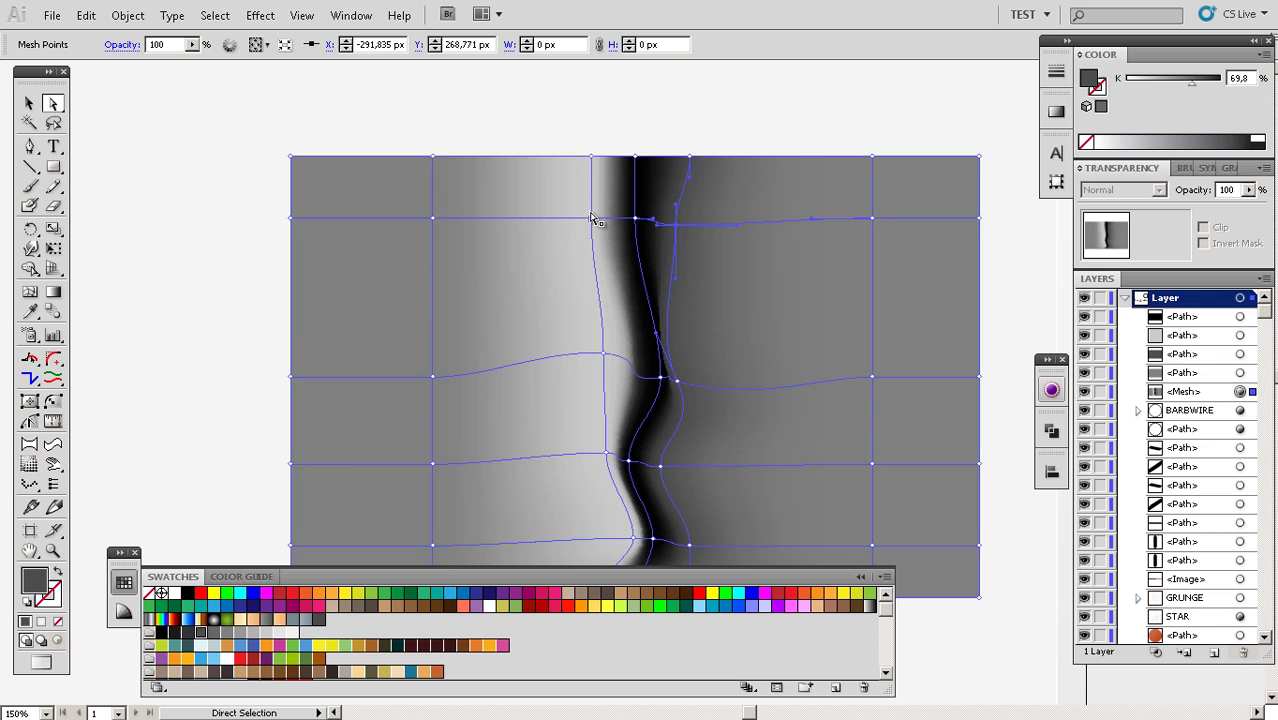
pyautogui.moveTo(591, 157); pyautogui.dragTo(539, 153)
pyautogui.moveTo(689, 157); pyautogui.dragTo(726, 151)
pyautogui.moveTo(592, 219); pyautogui.dragTo(687, 192)
pyautogui.moveTo(677, 456); pyautogui.dragTo(715, 362)
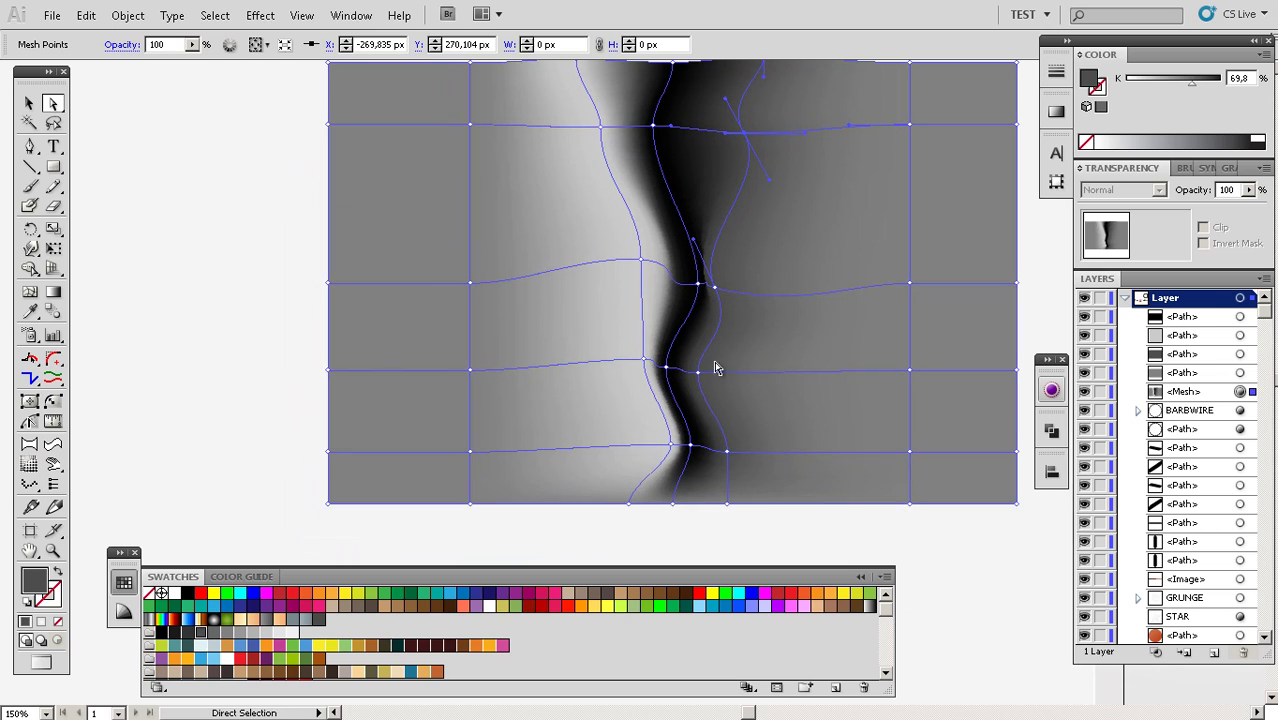
# Pull the outer mesh points near the bottom edge toward the black line to pinch the band into a thin crease
pyautogui.moveTo(679, 506); pyautogui.dragTo(648, 483)
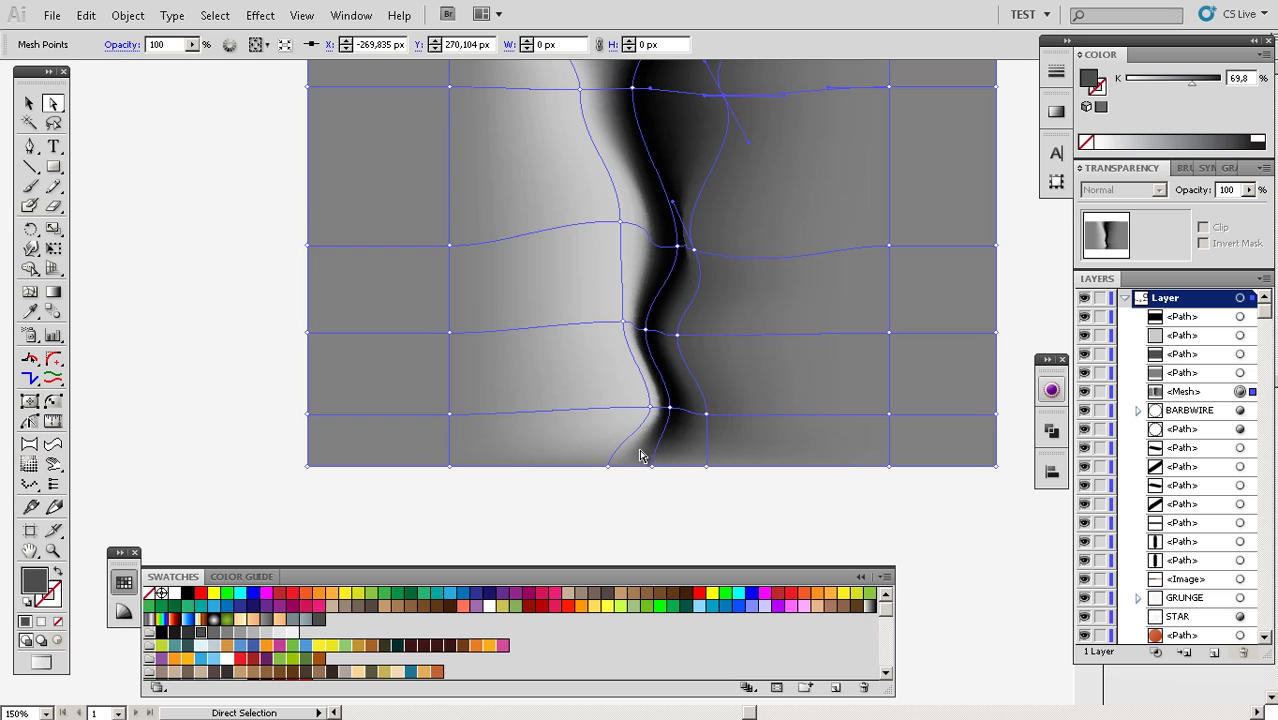
pyautogui.moveTo(651, 407); pyautogui.dragTo(689, 408)
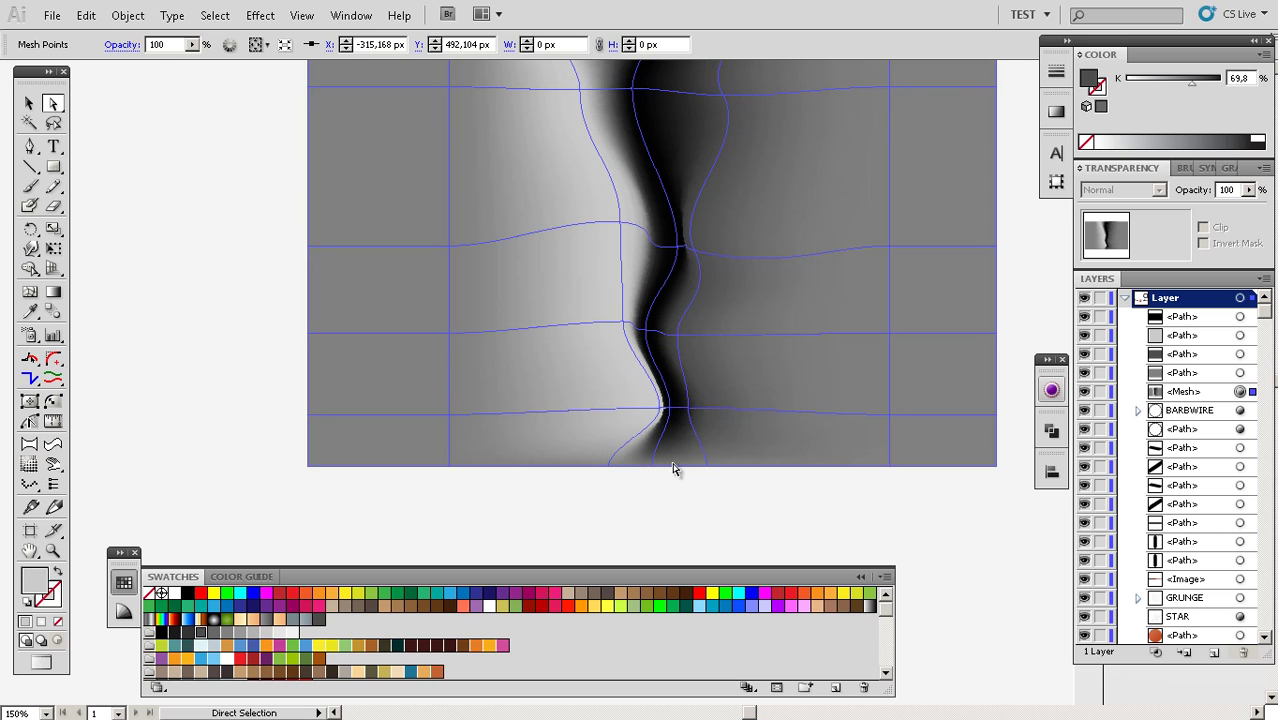
pyautogui.moveTo(609, 466); pyautogui.dragTo(664, 450)
pyautogui.click(669, 484)
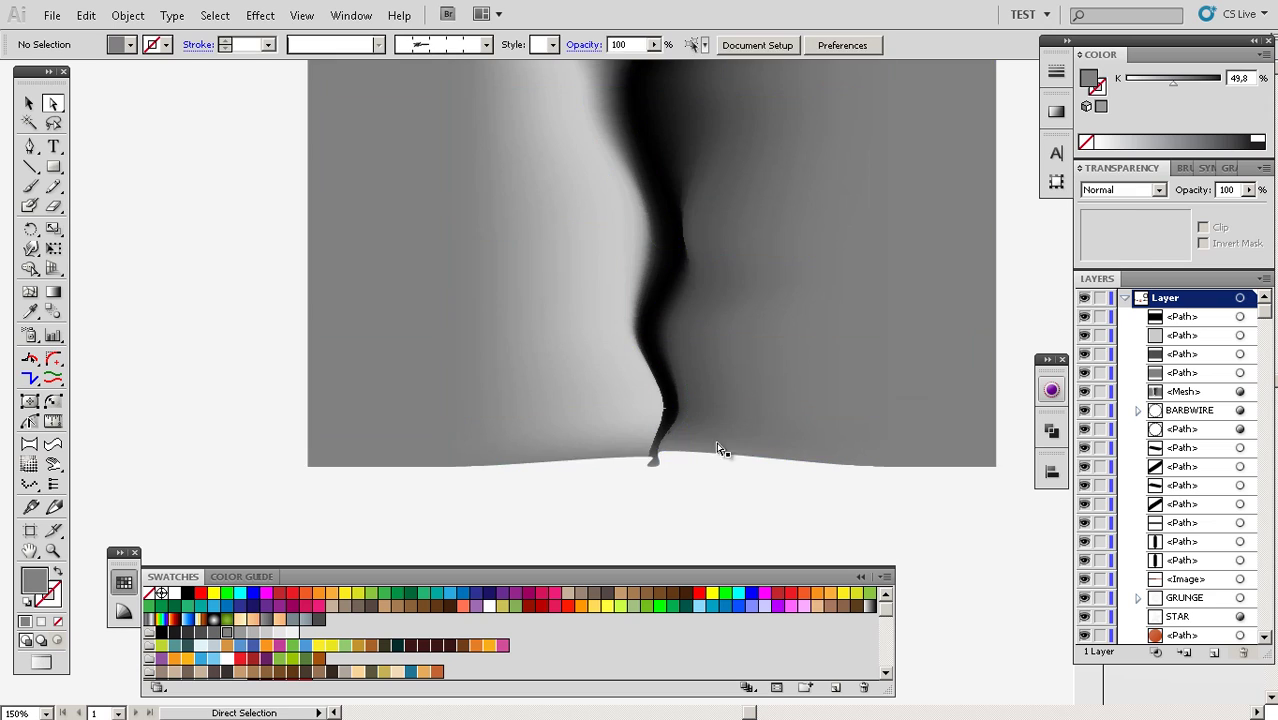
# Extend the inner handle of the upper light grey mesh point toward the black band to sharpen the crease edge
pyautogui.moveTo(725, 297); pyautogui.dragTo(731, 398)
pyautogui.press('z')
pyautogui.keyDown('alt'); pyautogui.click(699, 317); pyautogui.keyUp('alt')
pyautogui.press('v')
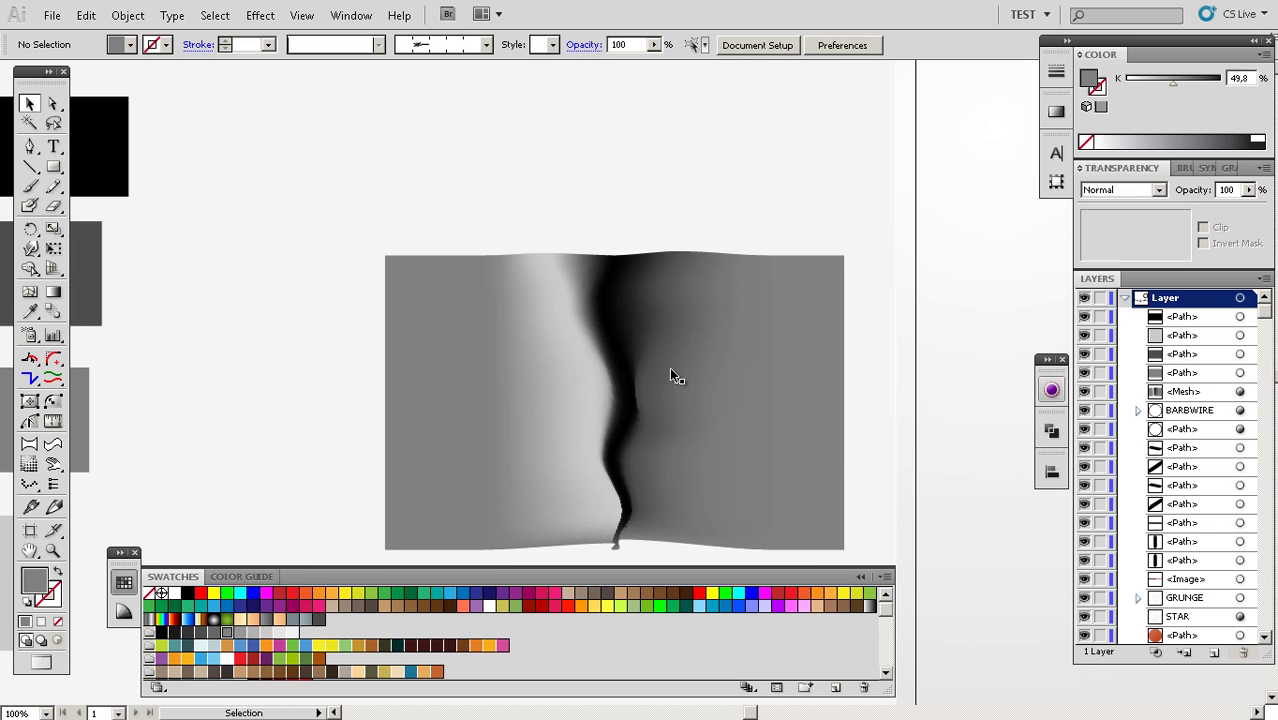
pyautogui.click(670, 367)
pyautogui.click(680, 222)
pyautogui.moveTo(690, 342); pyautogui.dragTo(698, 320)
pyautogui.press('a')
pyautogui.click(638, 306)
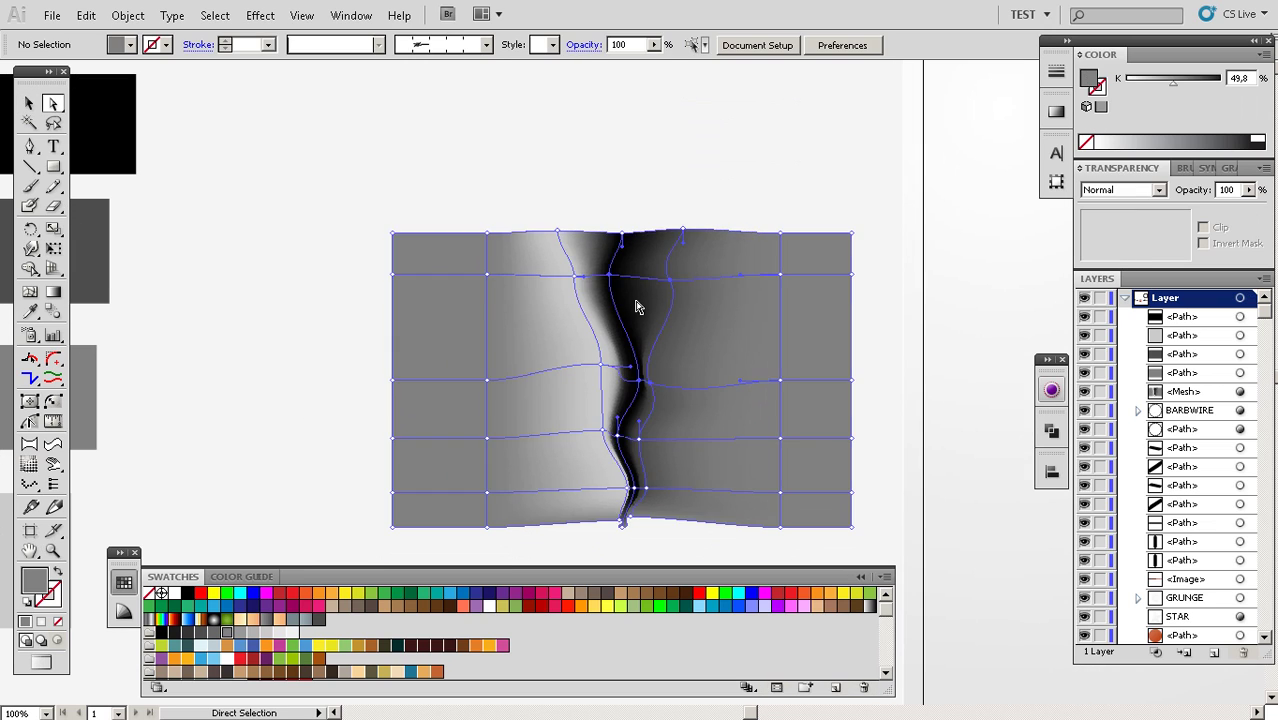
pyautogui.click(575, 277)
pyautogui.moveTo(584, 279); pyautogui.dragTo(622, 282)
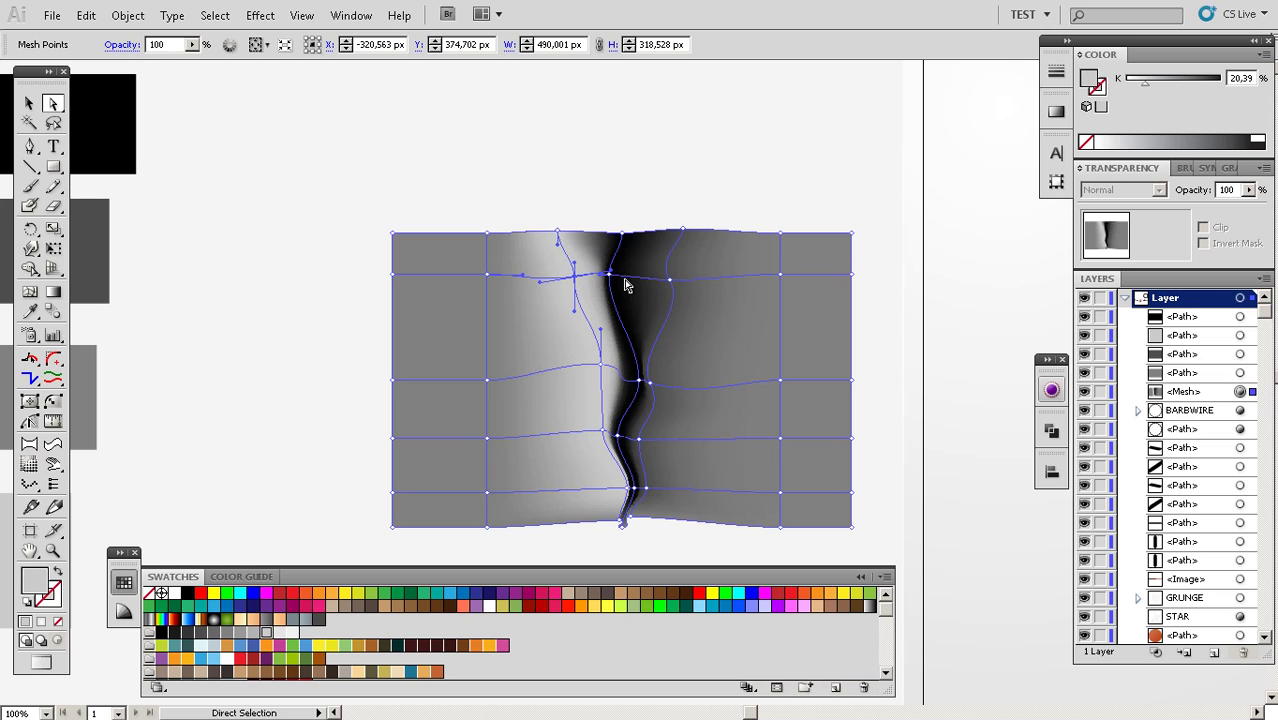
pyautogui.click(659, 194)
# Extend the inner handle of the middle light grey mesh point to the black band and deselect the mesh
pyautogui.press('space')
pyautogui.moveTo(704, 316); pyautogui.dragTo(726, 318)
pyautogui.click(637, 373)
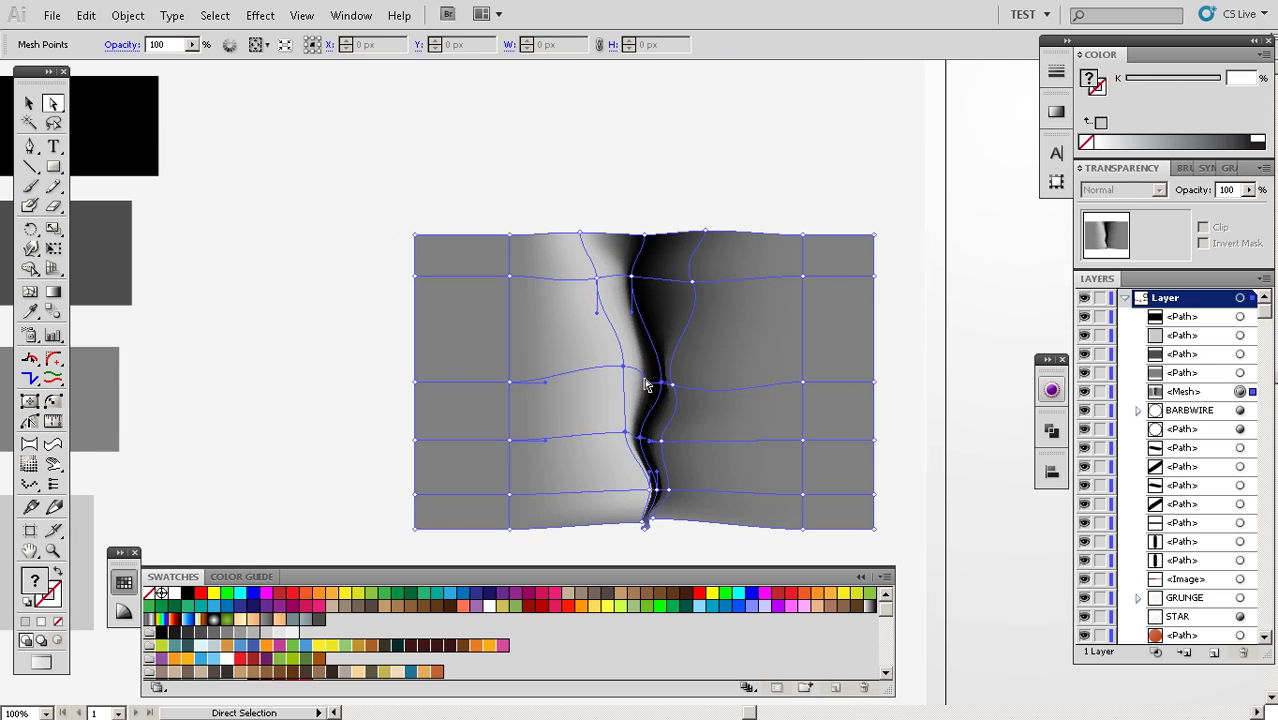
pyautogui.click(623, 366)
pyautogui.moveTo(657, 373); pyautogui.dragTo(668, 378)
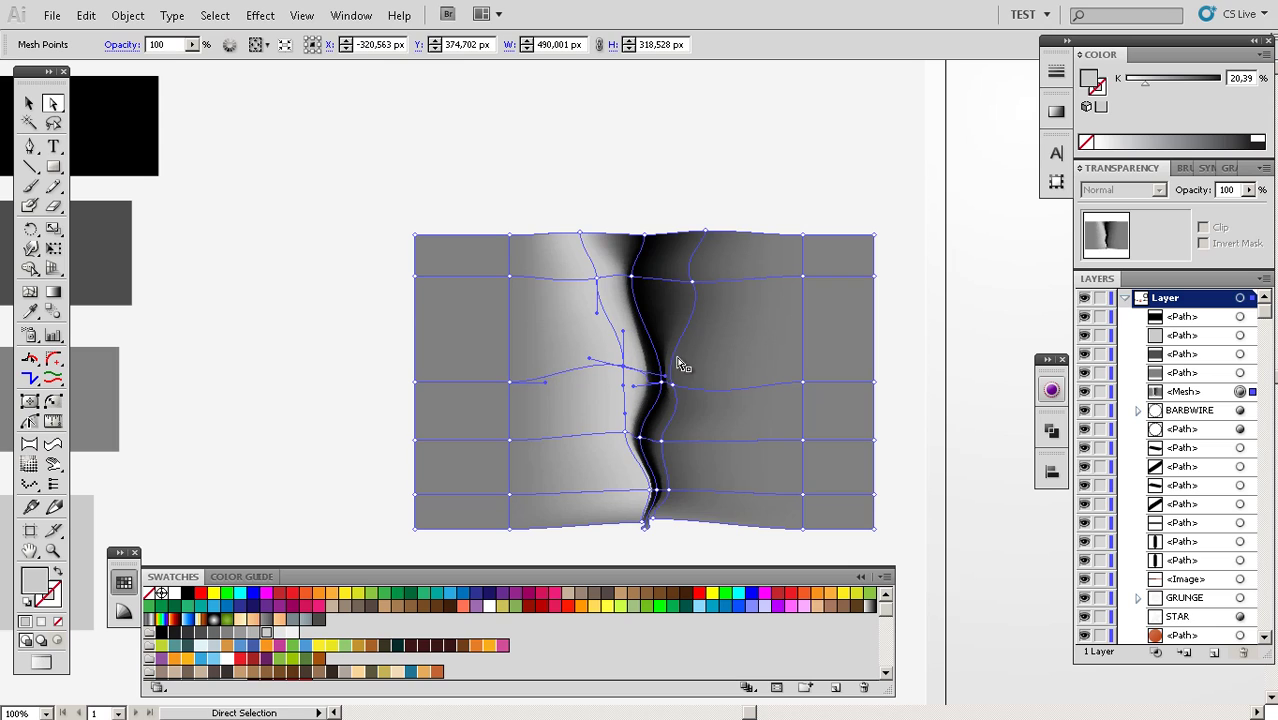
pyautogui.click(691, 172)
pyautogui.click(728, 429)
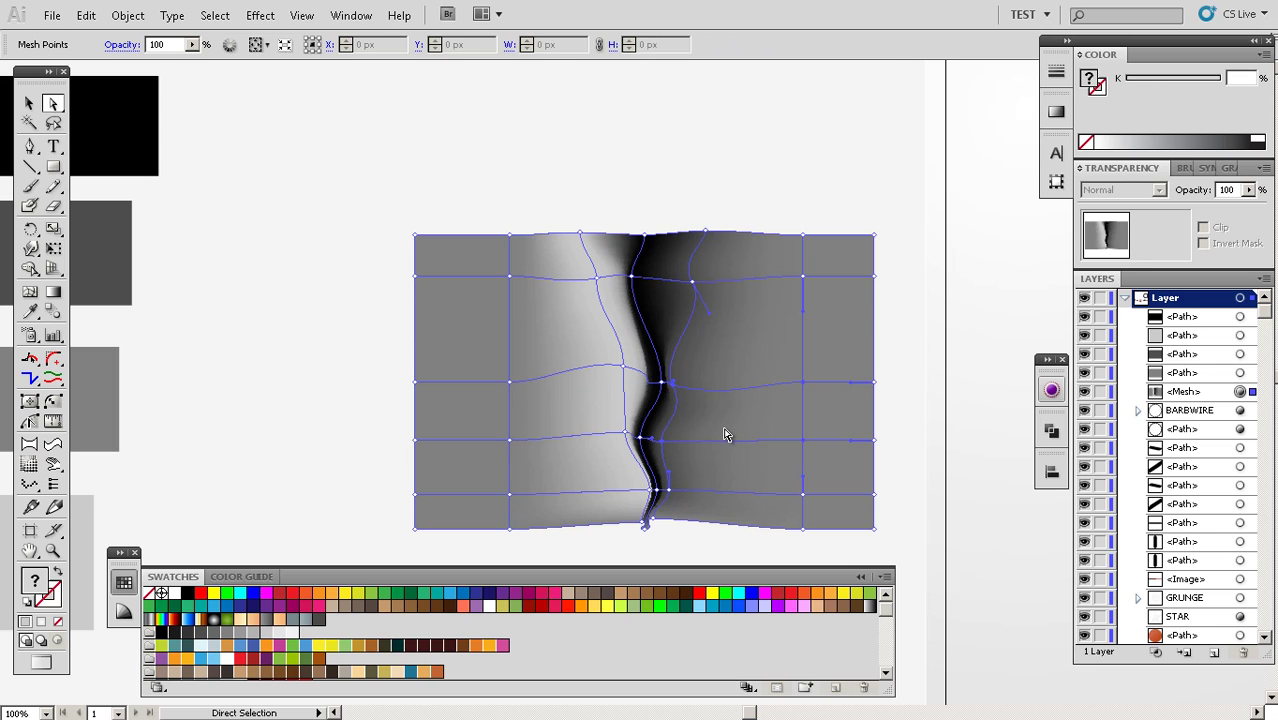
pyautogui.click(719, 180)
# Draw an ellipse about 624 × 376 px over the creased mesh
pyautogui.press('z')
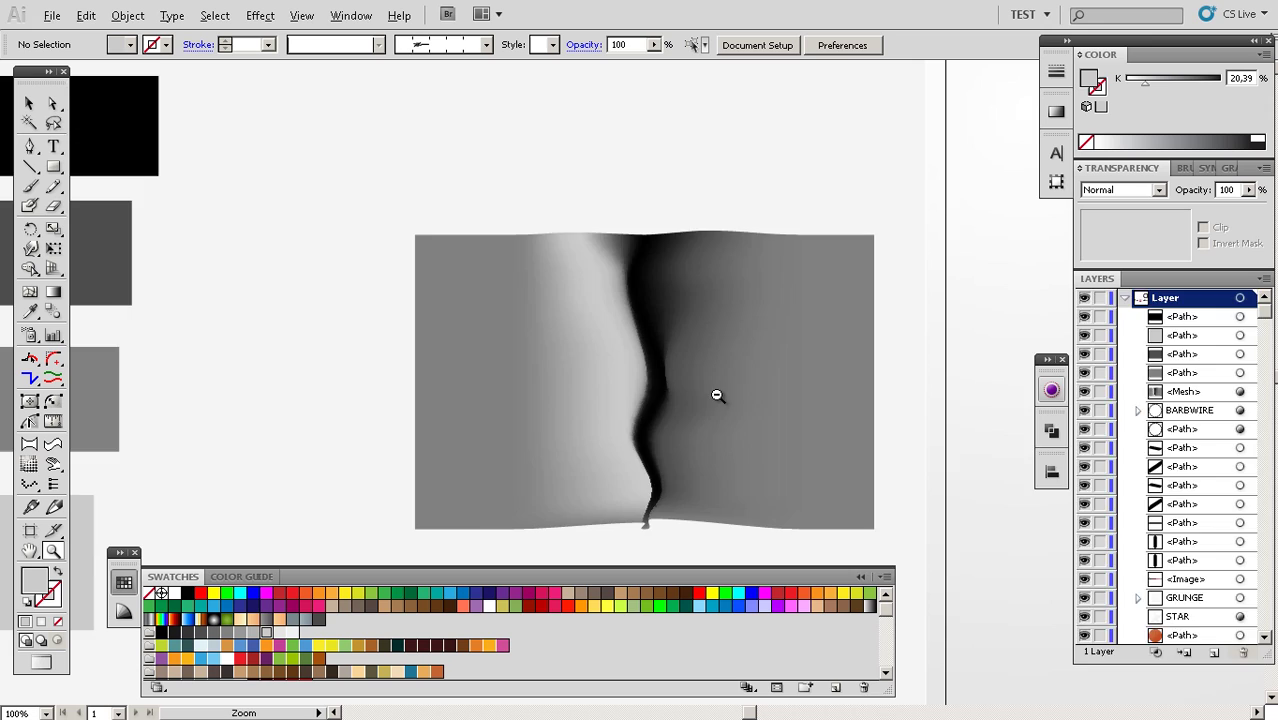
pyautogui.keyDown('alt'); pyautogui.click(716, 396); pyautogui.keyUp('alt')
pyautogui.moveTo(714, 402); pyautogui.dragTo(655, 327)
pyautogui.press('v')
pyautogui.moveTo(569, 346); pyautogui.dragTo(463, 354)
pyautogui.moveTo(765, 379); pyautogui.dragTo(817, 378)
pyautogui.press('a')
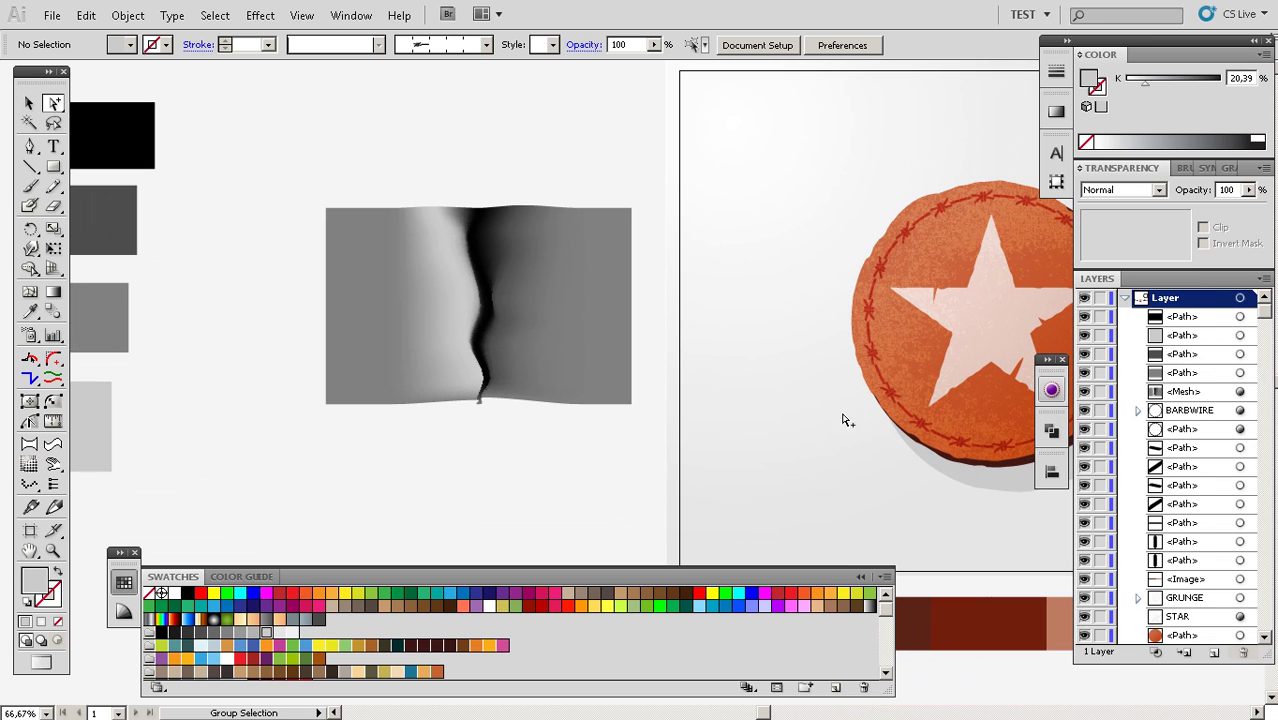
pyautogui.moveTo(607, 445)
pyautogui.mouseDown()
pyautogui.moveTo(619, 416)
pyautogui.moveTo(605, 443)
pyautogui.mouseUp()
pyautogui.press('l')
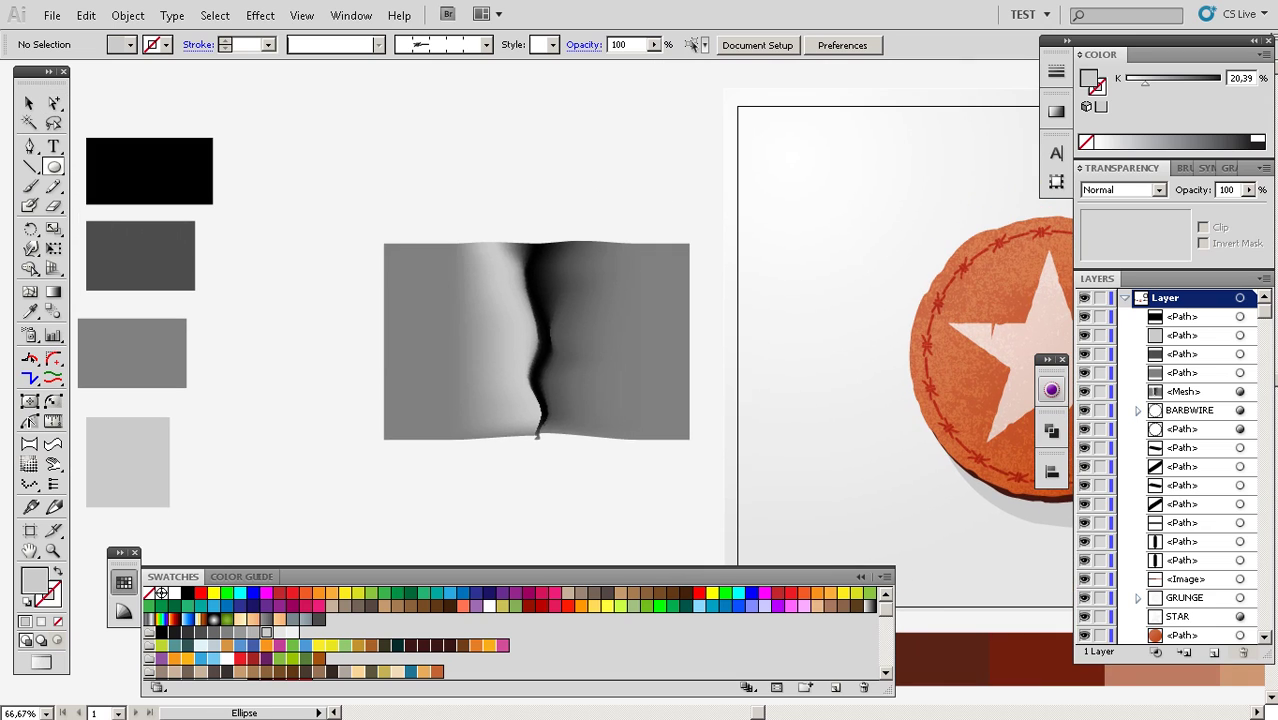
pyautogui.moveTo(338, 243); pyautogui.dragTo(734, 480)
pyautogui.press('v')
pyautogui.moveTo(551, 459); pyautogui.dragTo(565, 465)
pyautogui.moveTo(533, 527); pyautogui.dragTo(556, 472)
pyautogui.moveTo(930, 353); pyautogui.dragTo(855, 325)
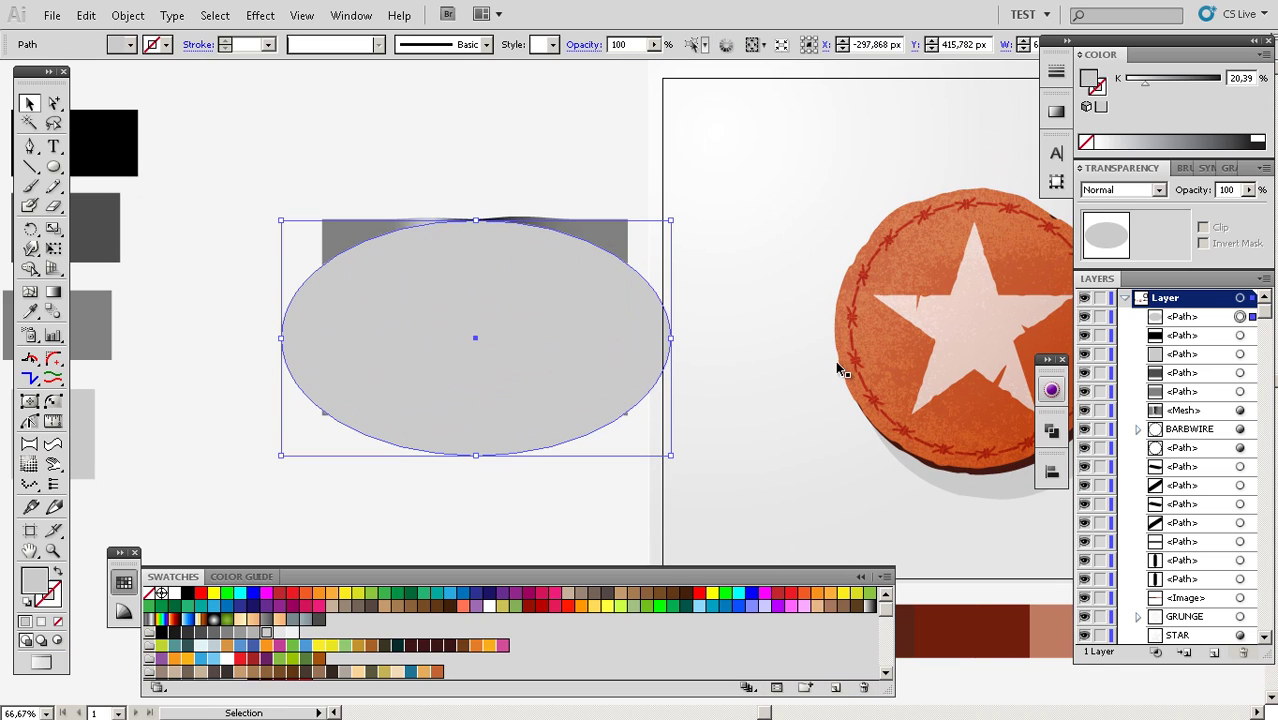
# Select the mesh together with the ellipse and make a clipping mask from them
pyautogui.click(629, 250)
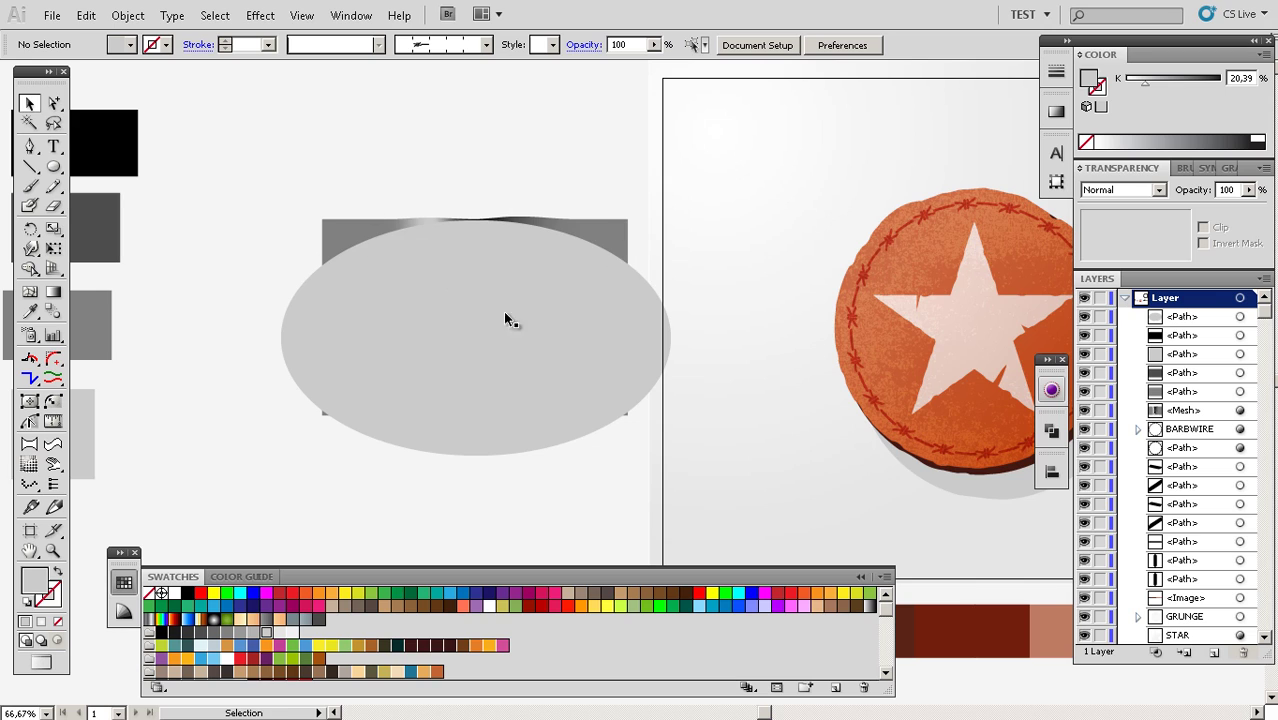
pyautogui.moveTo(516, 313); pyautogui.dragTo(518, 310)
pyautogui.click(560, 196)
pyautogui.moveTo(596, 349); pyautogui.dragTo(600, 332)
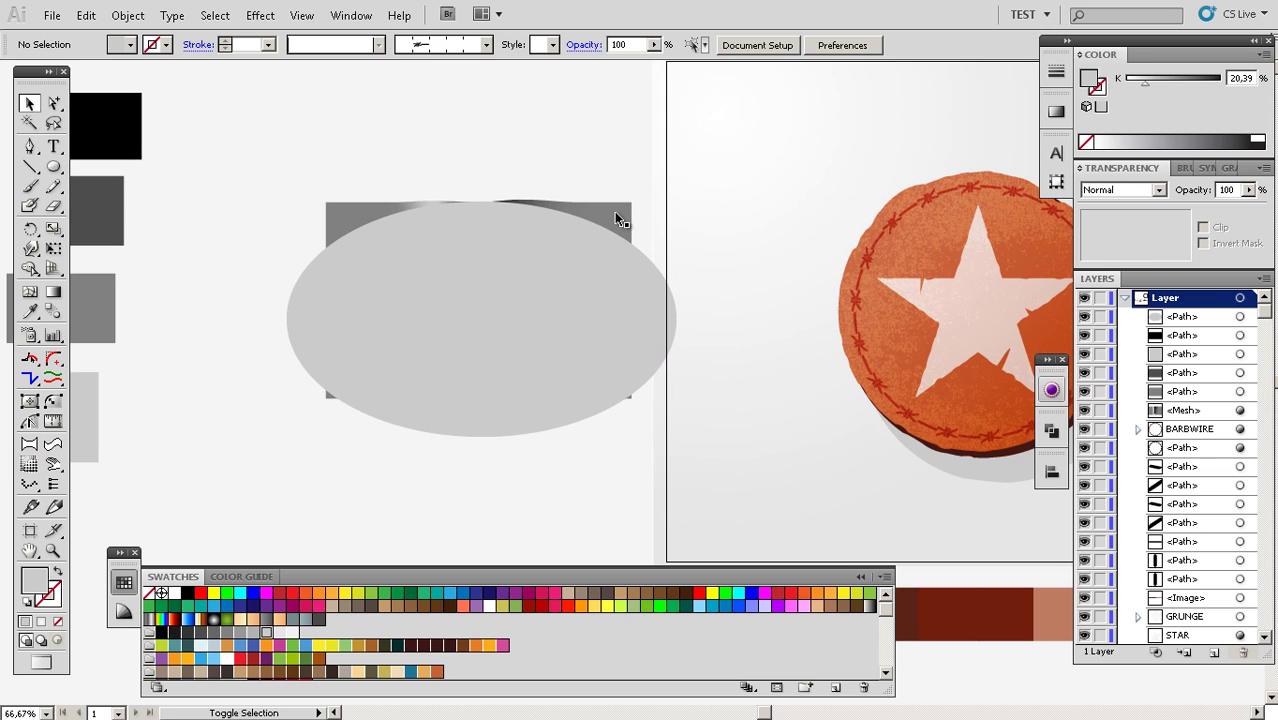
pyautogui.click(618, 218)
pyautogui.keyDown('shift'); pyautogui.click(605, 300); pyautogui.keyUp('shift')
pyautogui.rightClick(645, 315)
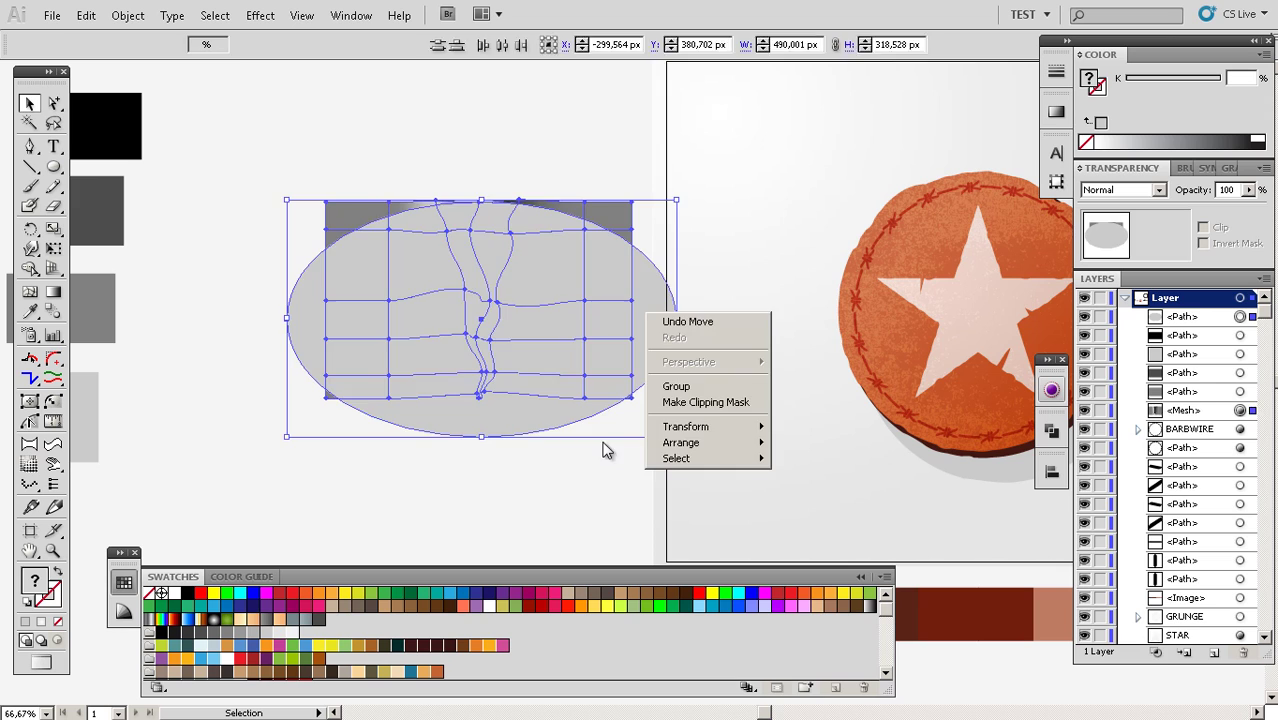
pyautogui.click(706, 402)
pyautogui.click(539, 456)
# Scale down and rotate the clipped mesh, and place it over the left edge of the star badge
pyautogui.click(577, 373)
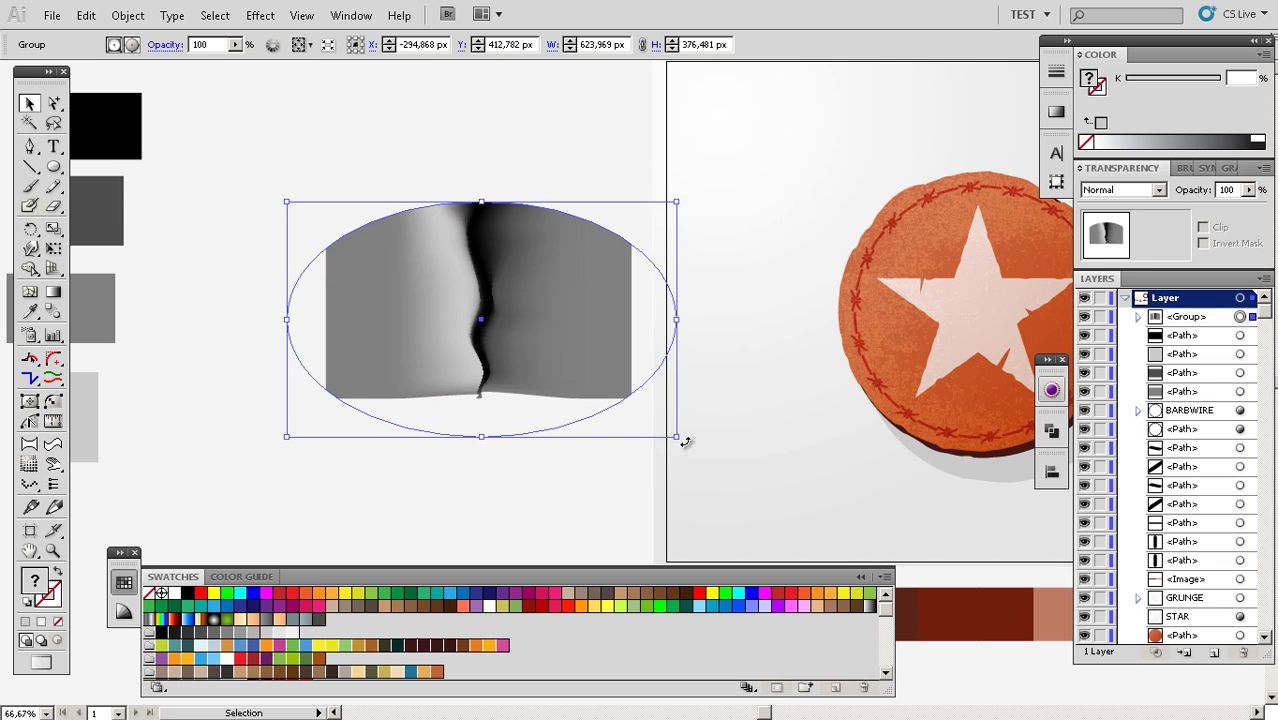
pyautogui.moveTo(684, 442); pyautogui.dragTo(497, 350)
pyautogui.moveTo(492, 477); pyautogui.dragTo(842, 316)
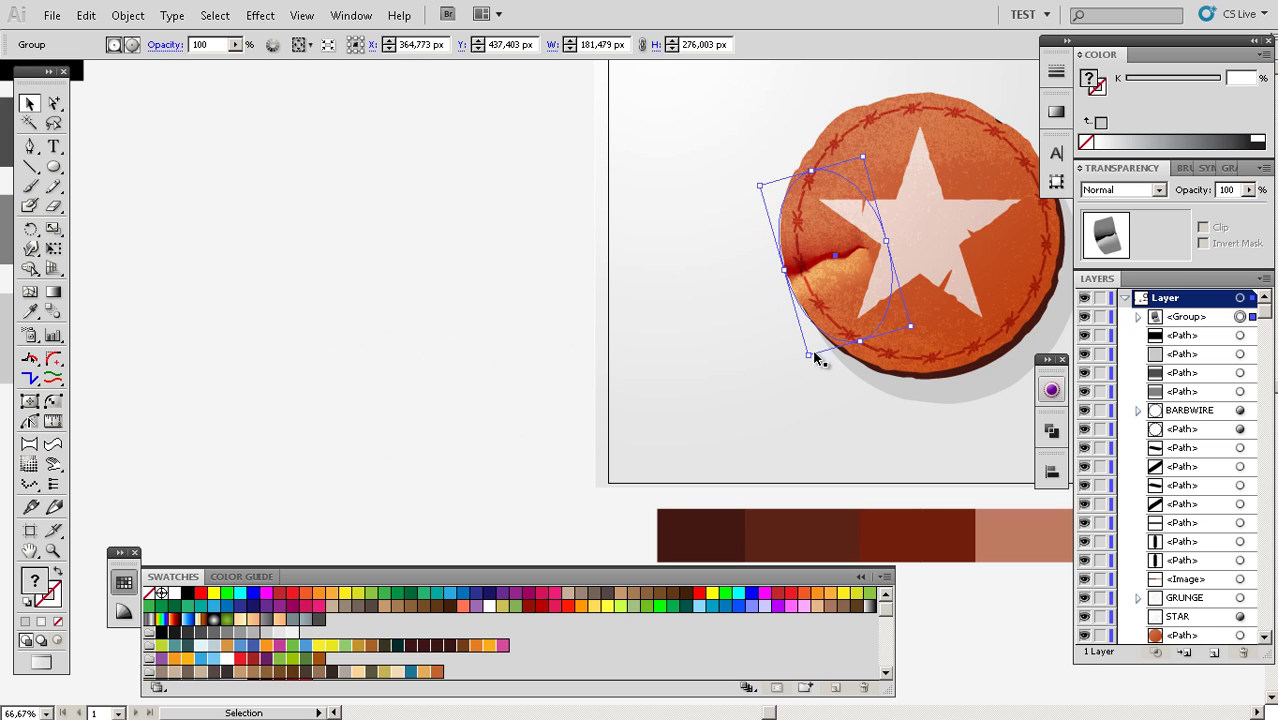
# Examine the crease shading on the badge's left edge at different zoom levels
pyautogui.moveTo(852, 360); pyautogui.dragTo(804, 381)
pyautogui.keyDown('ctrl'); pyautogui.click(797, 303); pyautogui.keyUp('ctrl')
pyautogui.moveTo(713, 374); pyautogui.dragTo(749, 350)
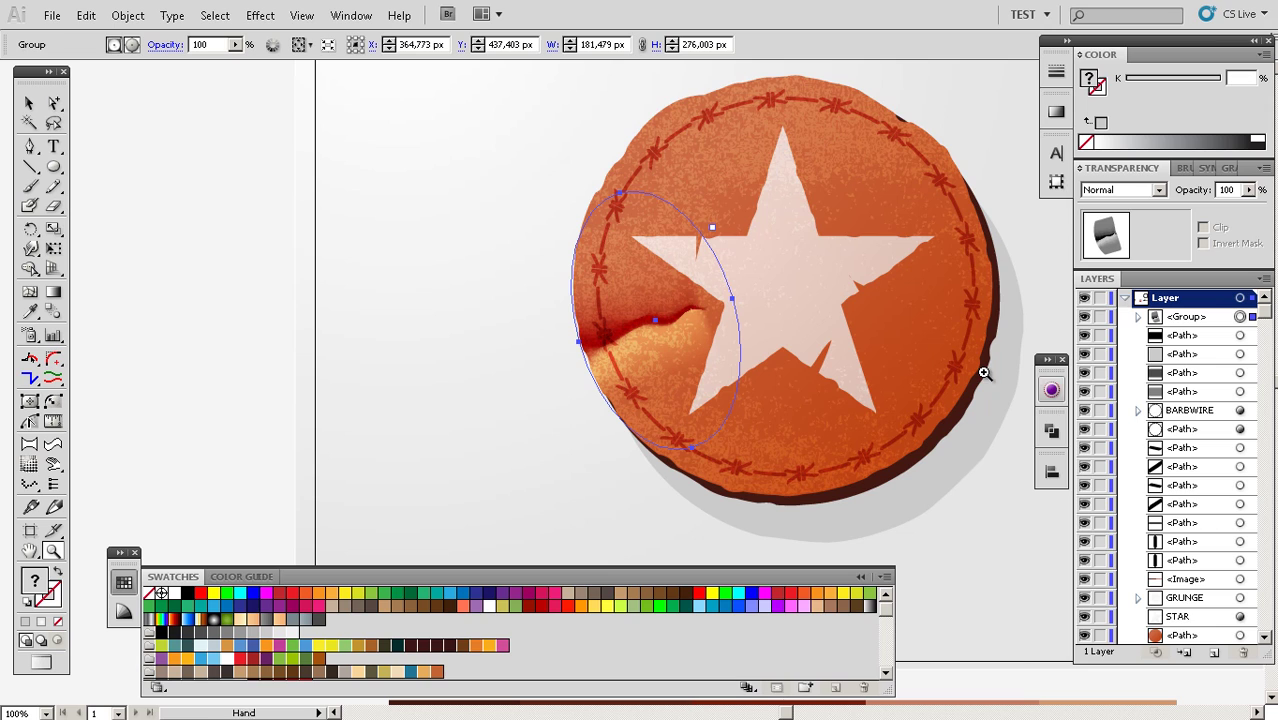
pyautogui.press('v')
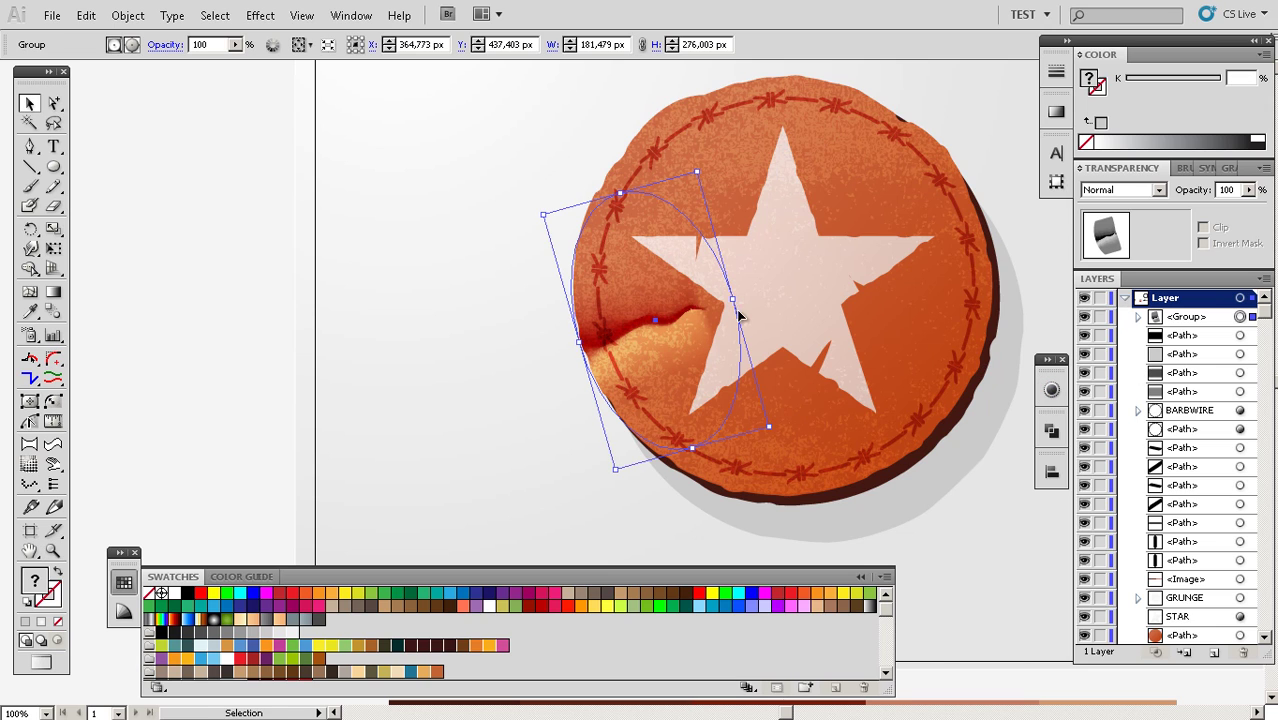
pyautogui.hotkey('ctrl', '-')
pyautogui.press('z')
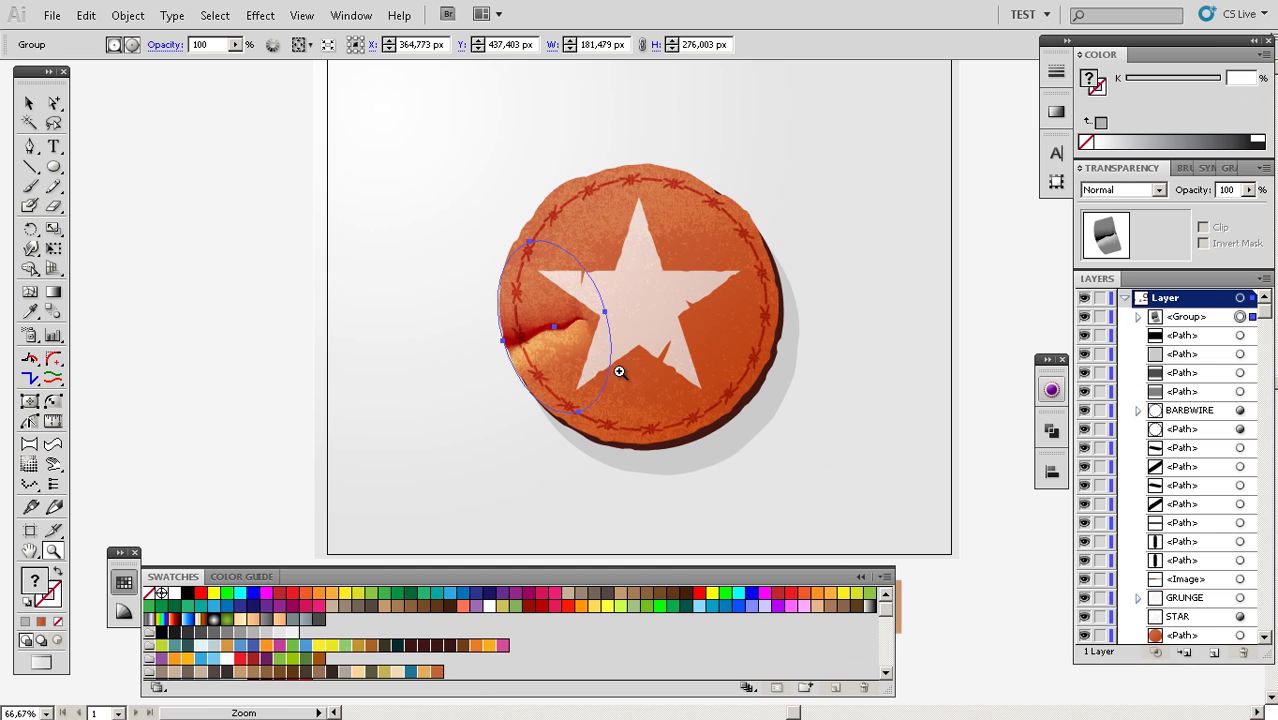
pyautogui.click(619, 371)
pyautogui.click(617, 371)
pyautogui.moveTo(566, 358); pyautogui.dragTo(668, 330)
pyautogui.keyDown('alt'); pyautogui.click(676, 382); pyautogui.keyUp('alt')
pyautogui.click(690, 390)
pyautogui.keyDown('alt'); pyautogui.click(727, 339); pyautogui.keyUp('alt')
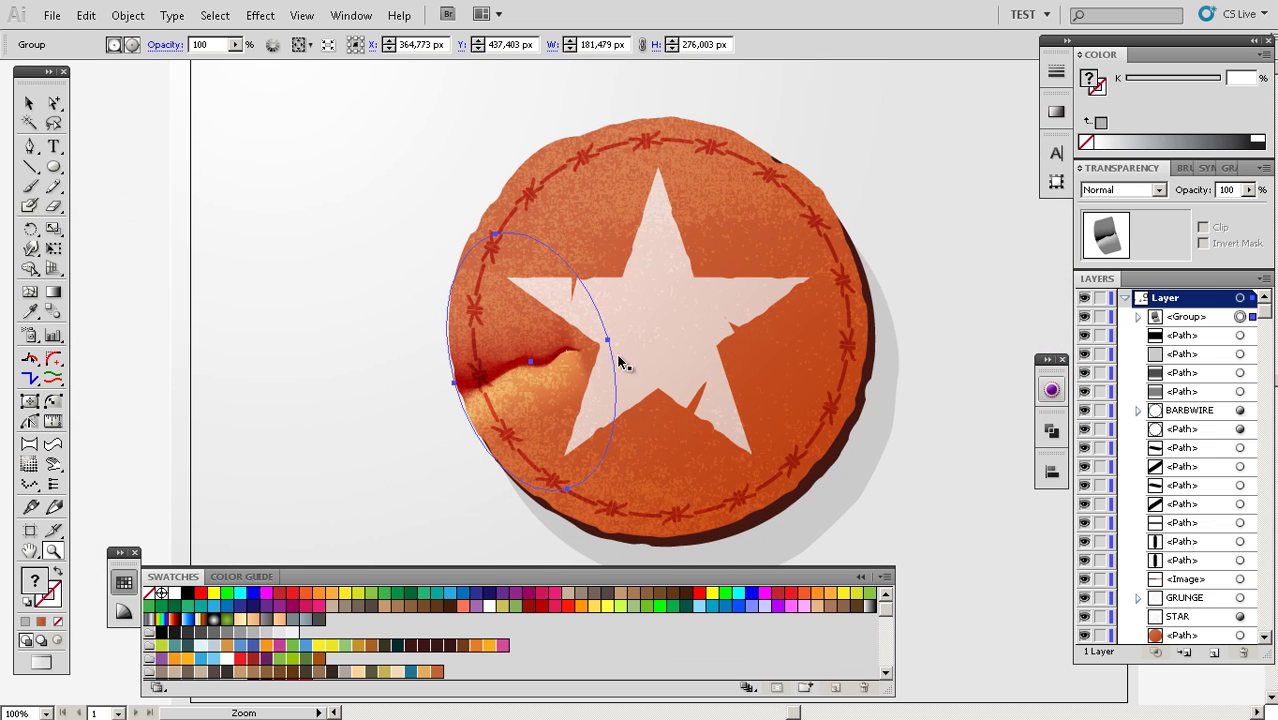
# Move the clipped crease group directly below the STAR object in the layer stack, and clear the selection
pyautogui.press('v')
pyautogui.moveTo(1195, 318); pyautogui.dragTo(1188, 626)
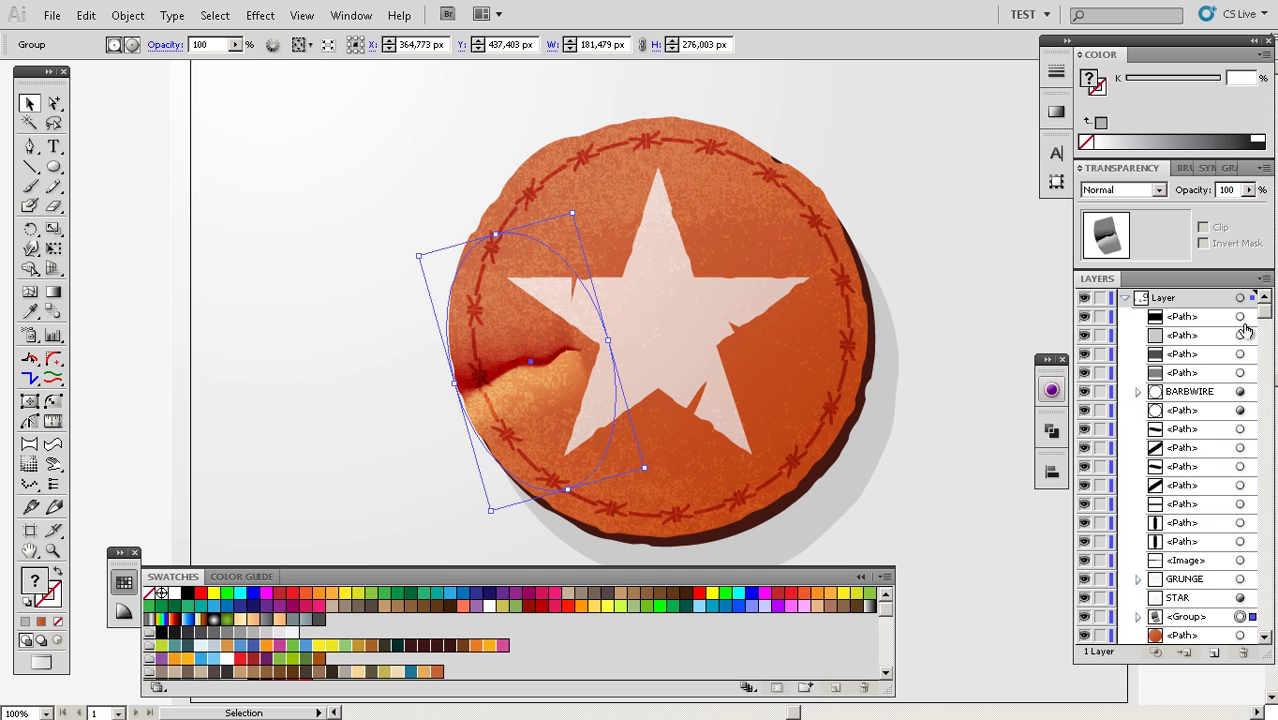
pyautogui.scroll(-1, 1266, 328)
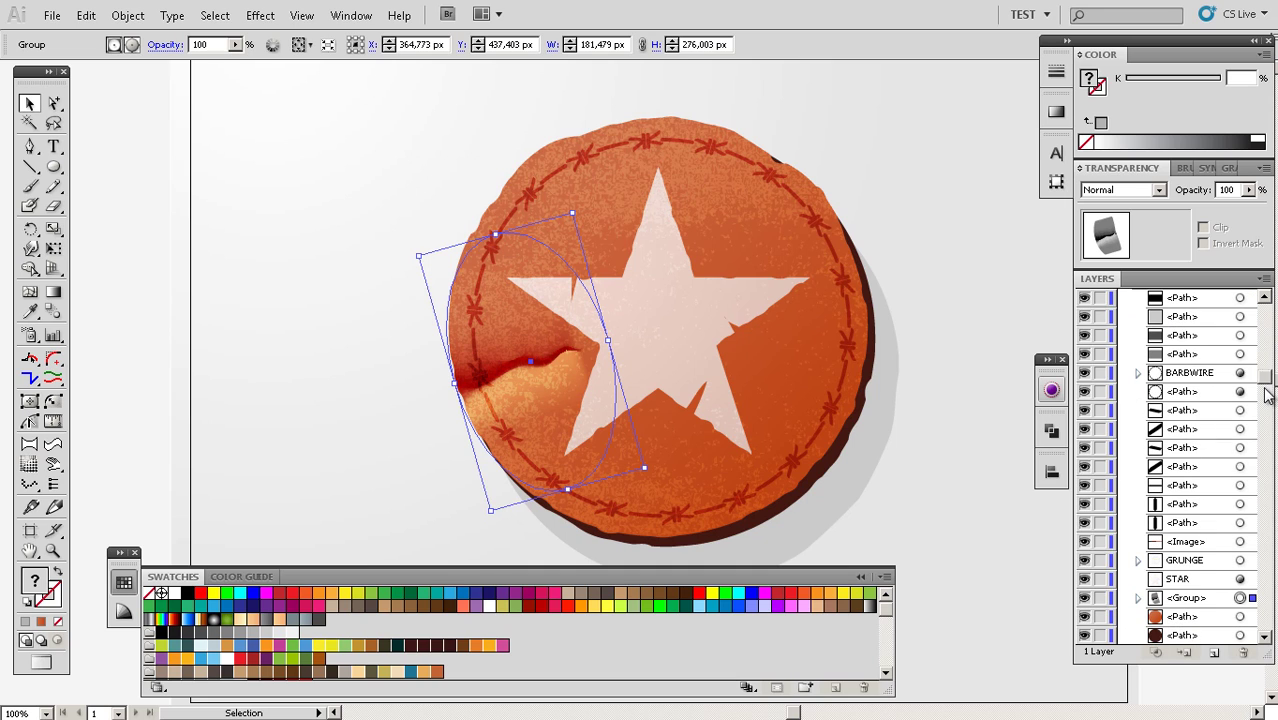
pyautogui.click(1239, 618)
pyautogui.moveTo(547, 412); pyautogui.dragTo(665, 342)
pyautogui.click(200, 450)
pyautogui.moveTo(713, 379); pyautogui.dragTo(687, 407)
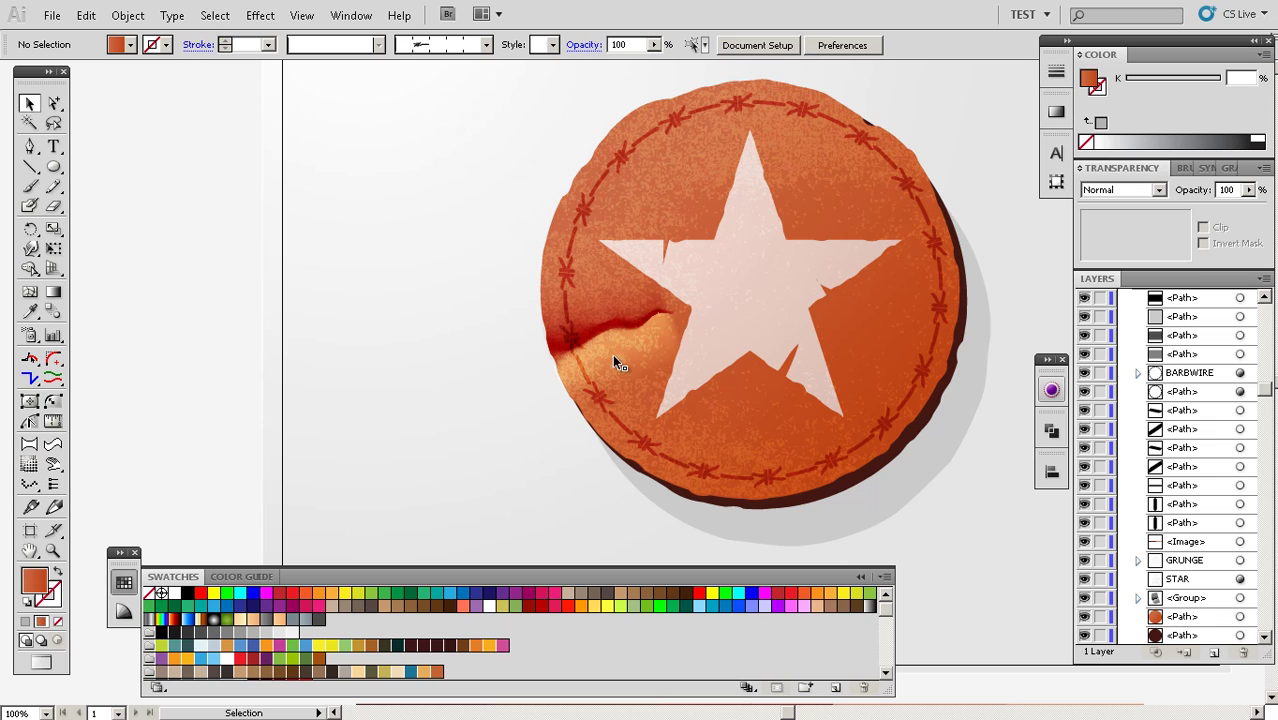
# Rename the clipped crease group as EDGE
pyautogui.click(1240, 599)
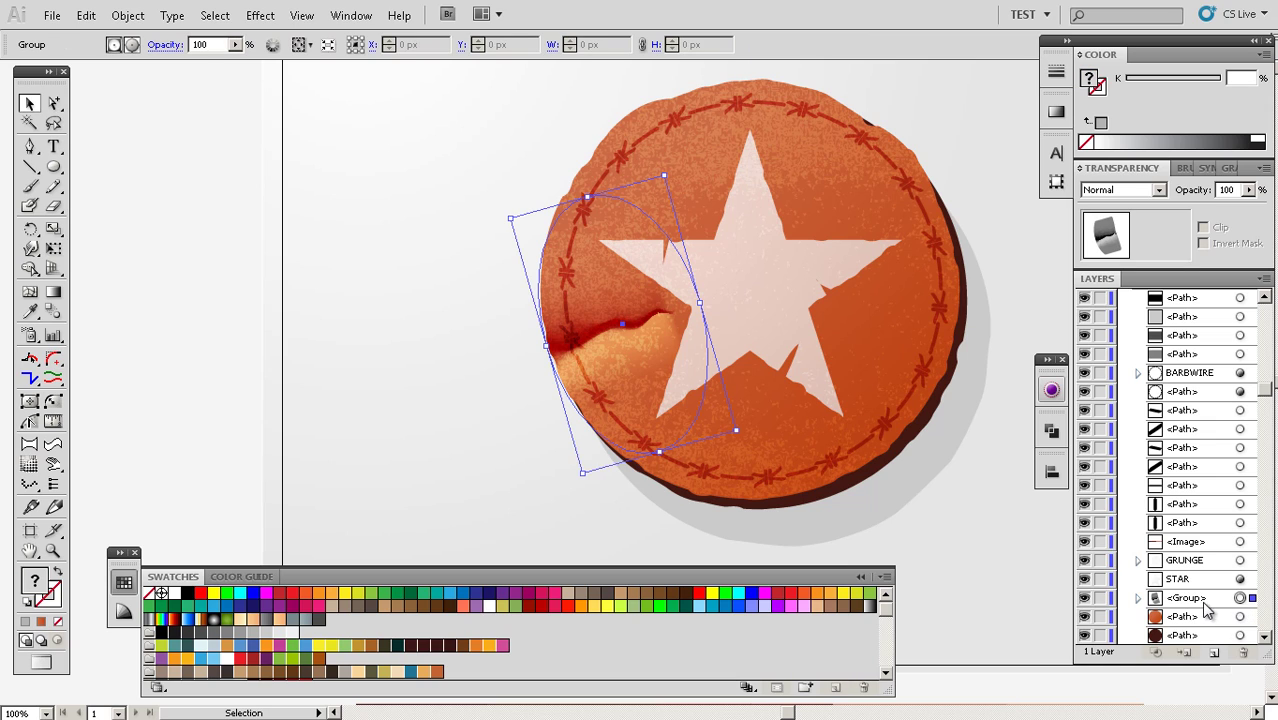
pyautogui.click(1194, 601)
pyautogui.doubleClick(1193, 600)
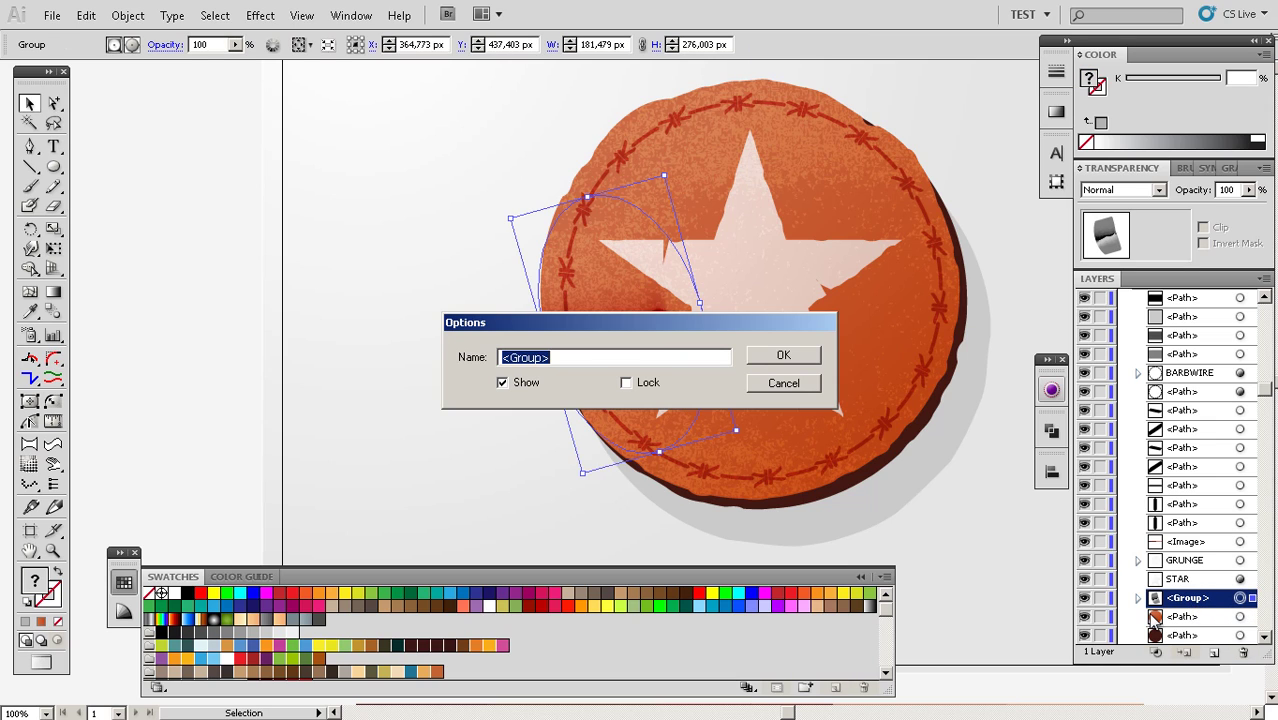
pyautogui.write('EDGE')
pyautogui.press('Return')
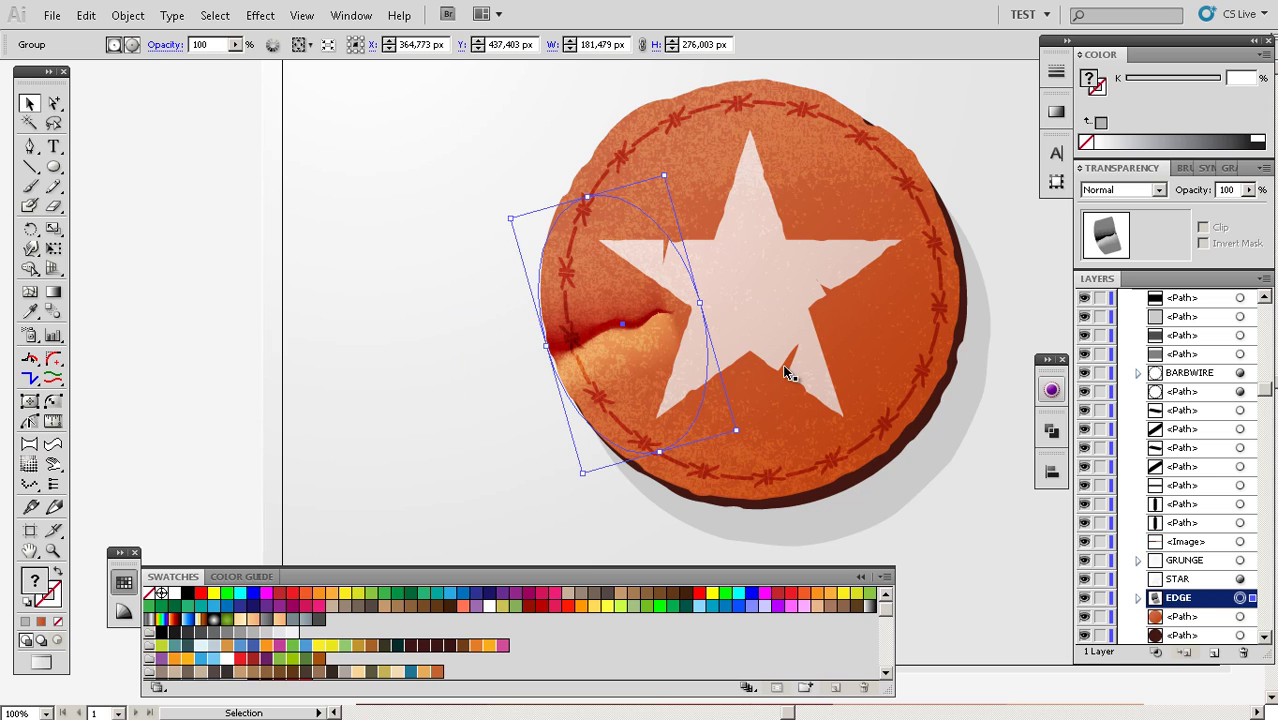
# Duplicate the EDGE group in place in front of the original and set the copy's opacity to 66%
pyautogui.press('ctrl')
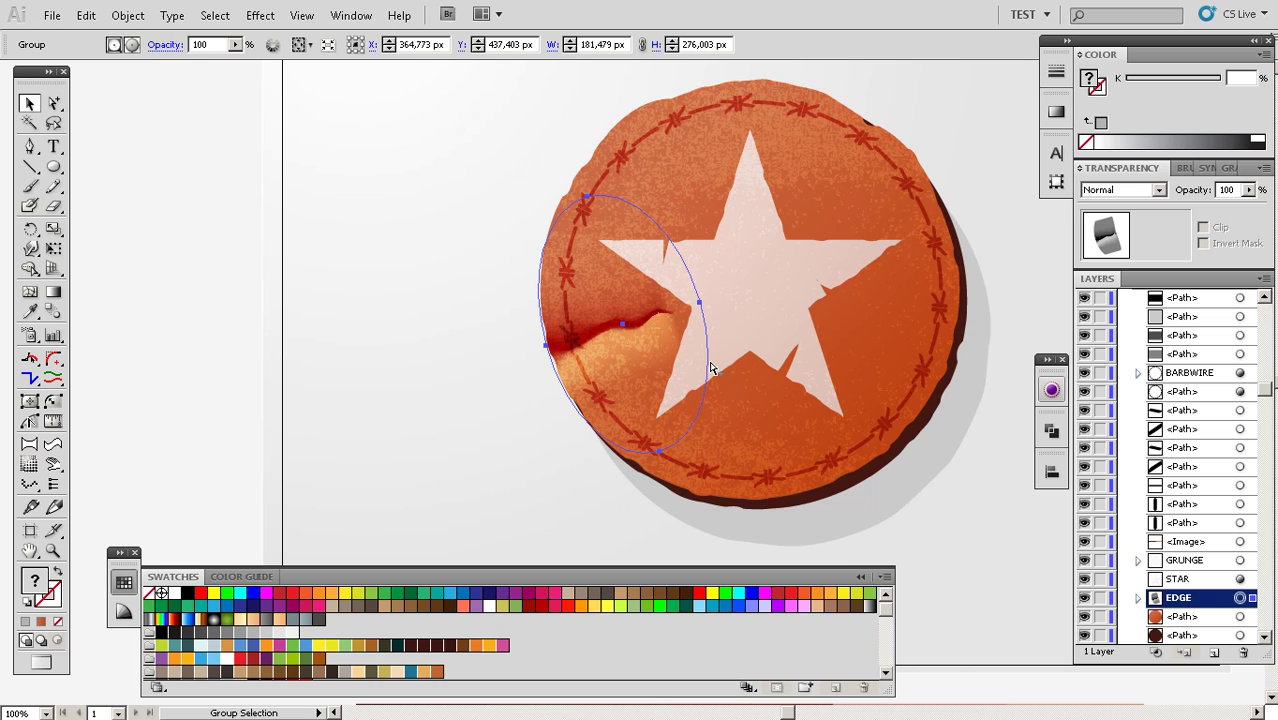
pyautogui.hotkey('ctrl', 'f')
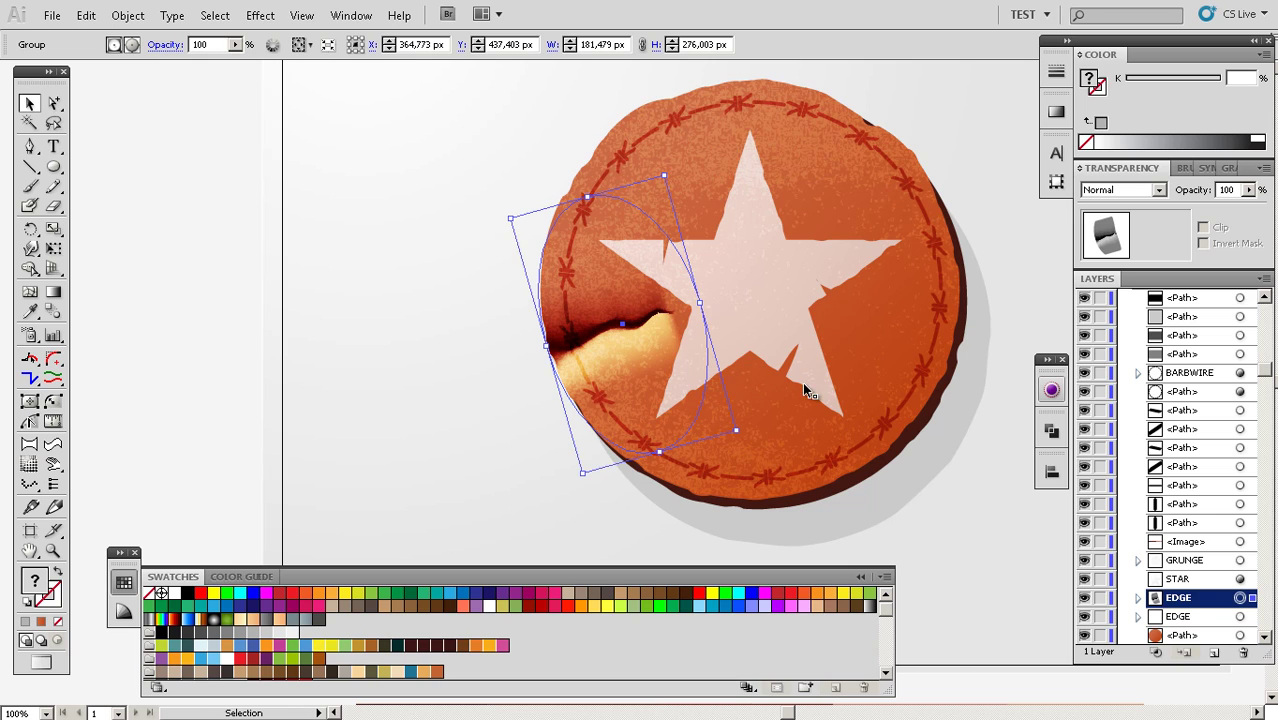
pyautogui.moveTo(1249, 189); pyautogui.dragTo(1215, 205)
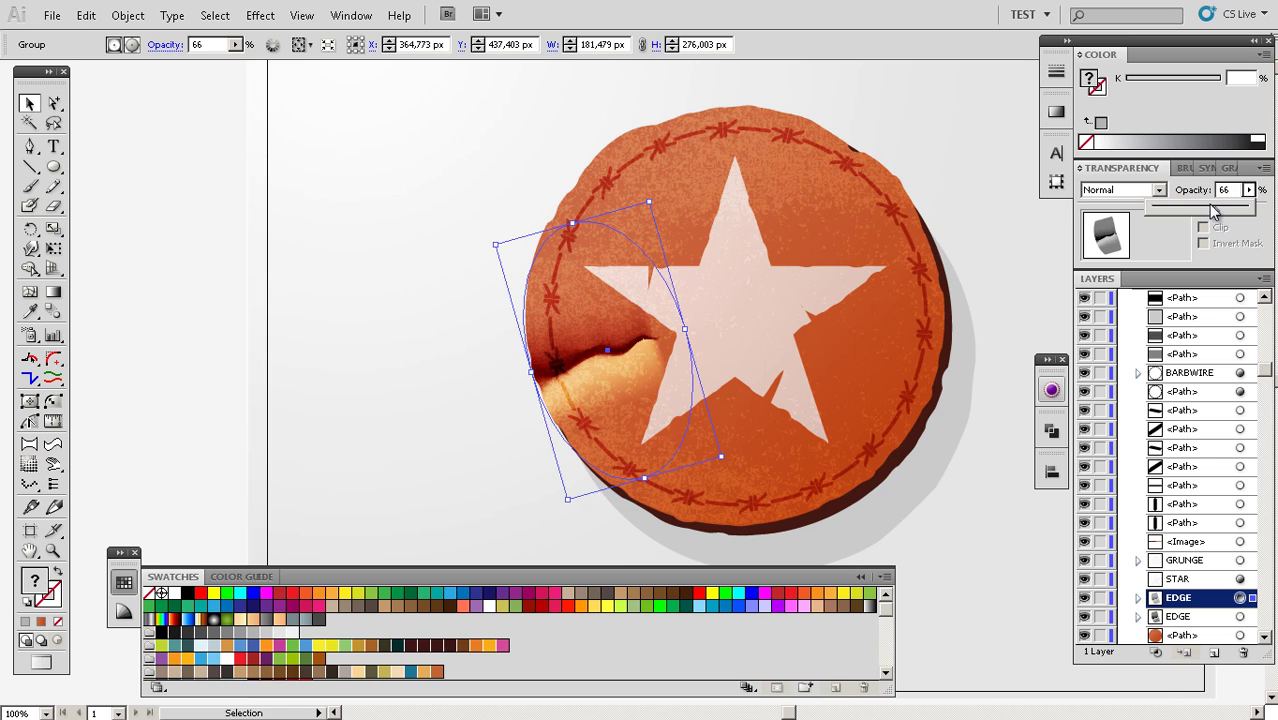
# Examine the doubled crease on the whole badge with nothing selected
pyautogui.press('z')
pyautogui.keyDown('alt'); pyautogui.click(657, 418); pyautogui.keyUp('alt')
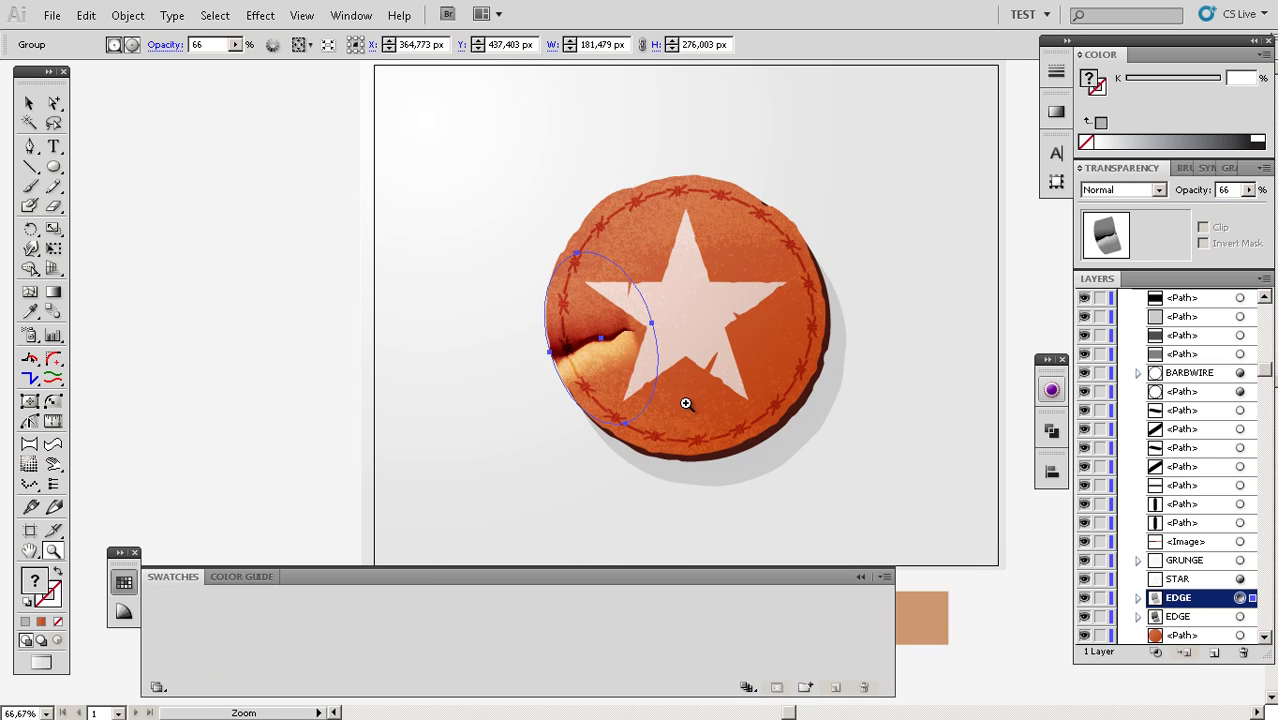
pyautogui.keyDown('alt'); pyautogui.click(687, 405); pyautogui.keyUp('alt')
pyautogui.moveTo(664, 389); pyautogui.dragTo(659, 368)
pyautogui.press('v')
pyautogui.click(299, 445)
pyautogui.press('z')
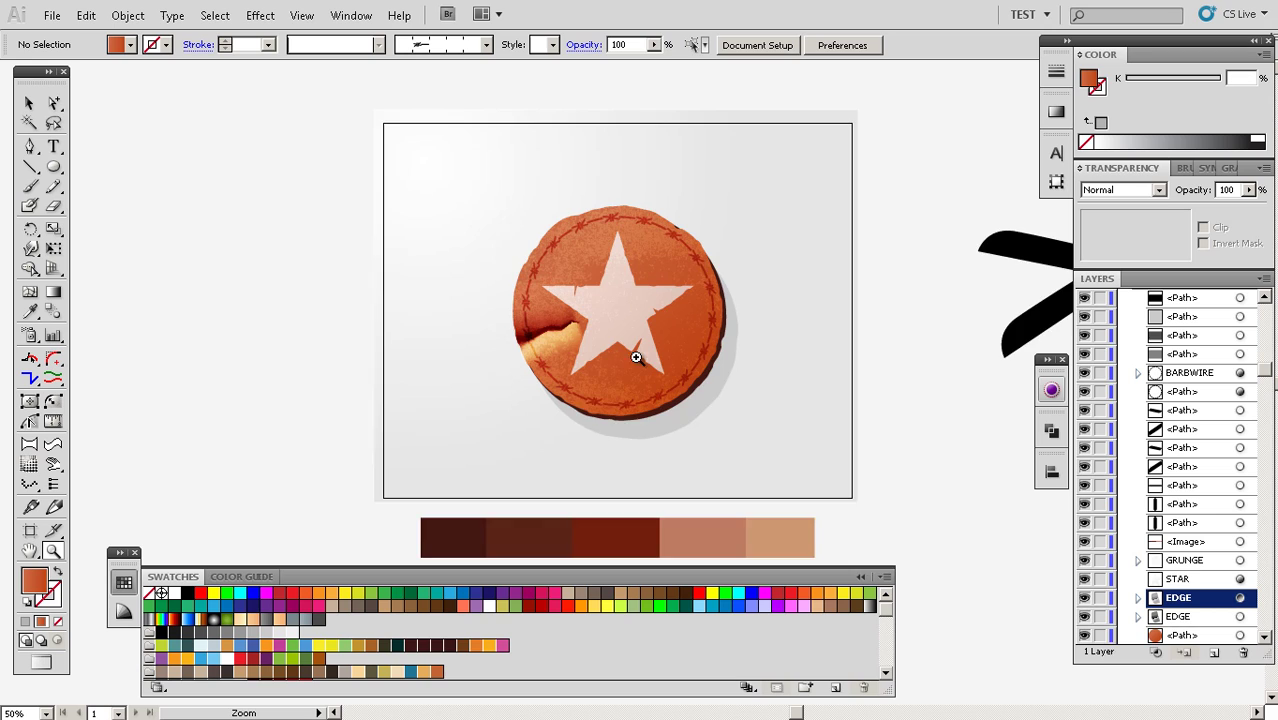
pyautogui.click(637, 356)
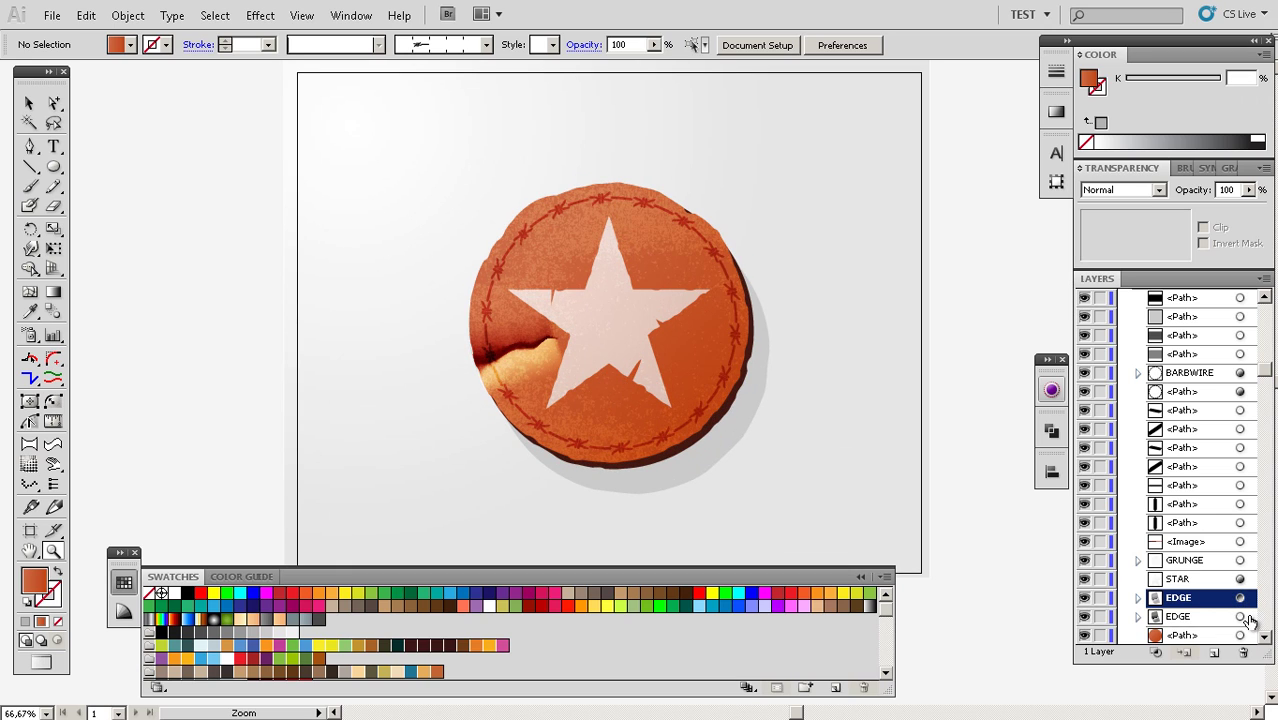
pyautogui.click(1241, 617)
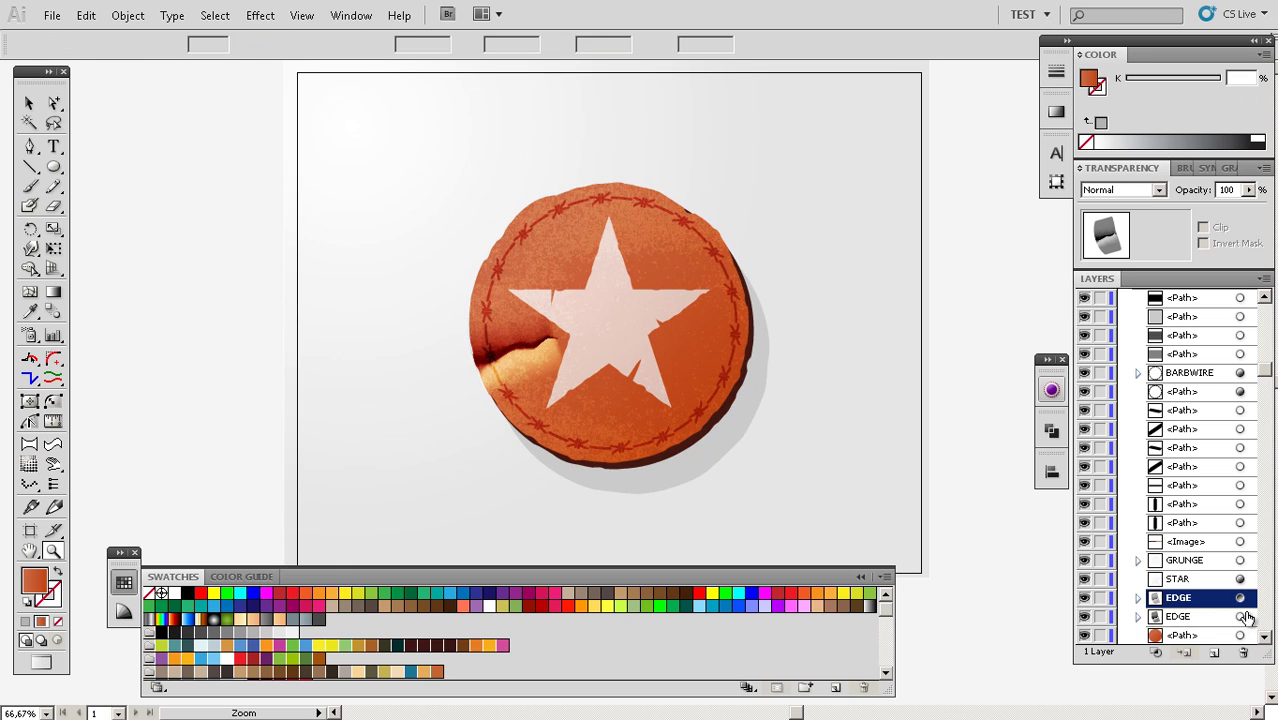
pyautogui.click(584, 371)
pyautogui.press('v')
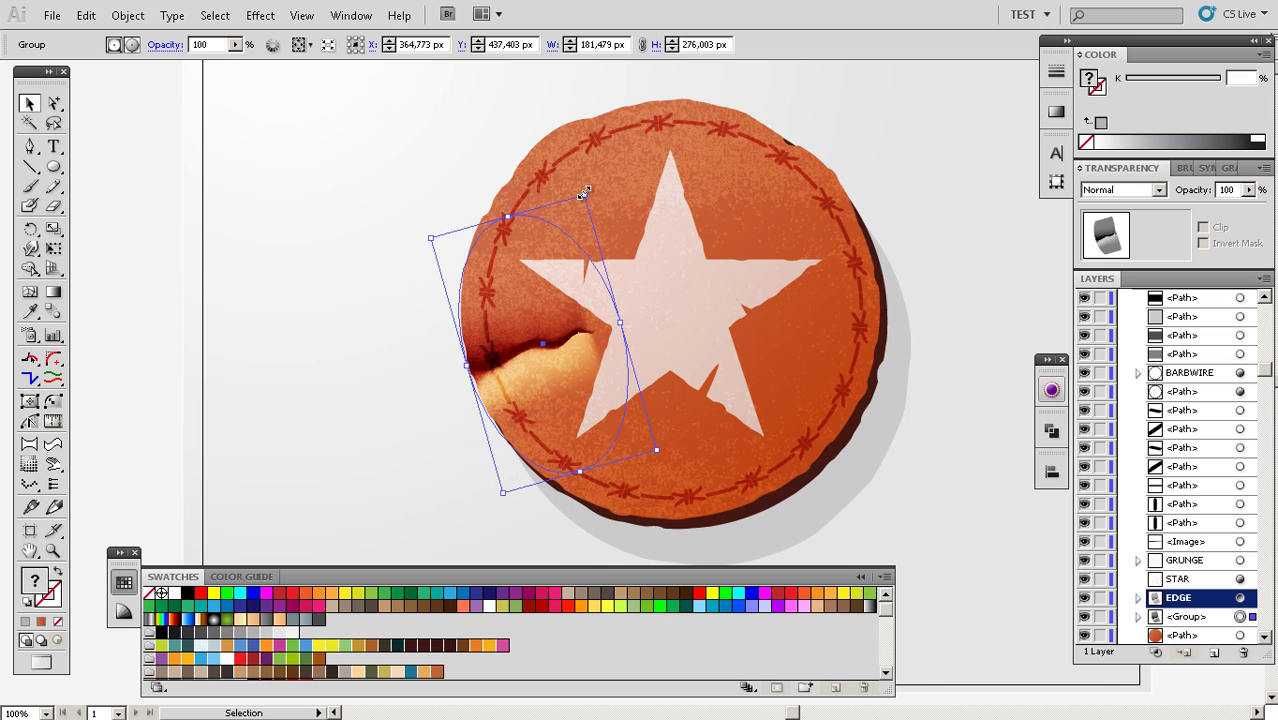
pyautogui.click(565, 288)
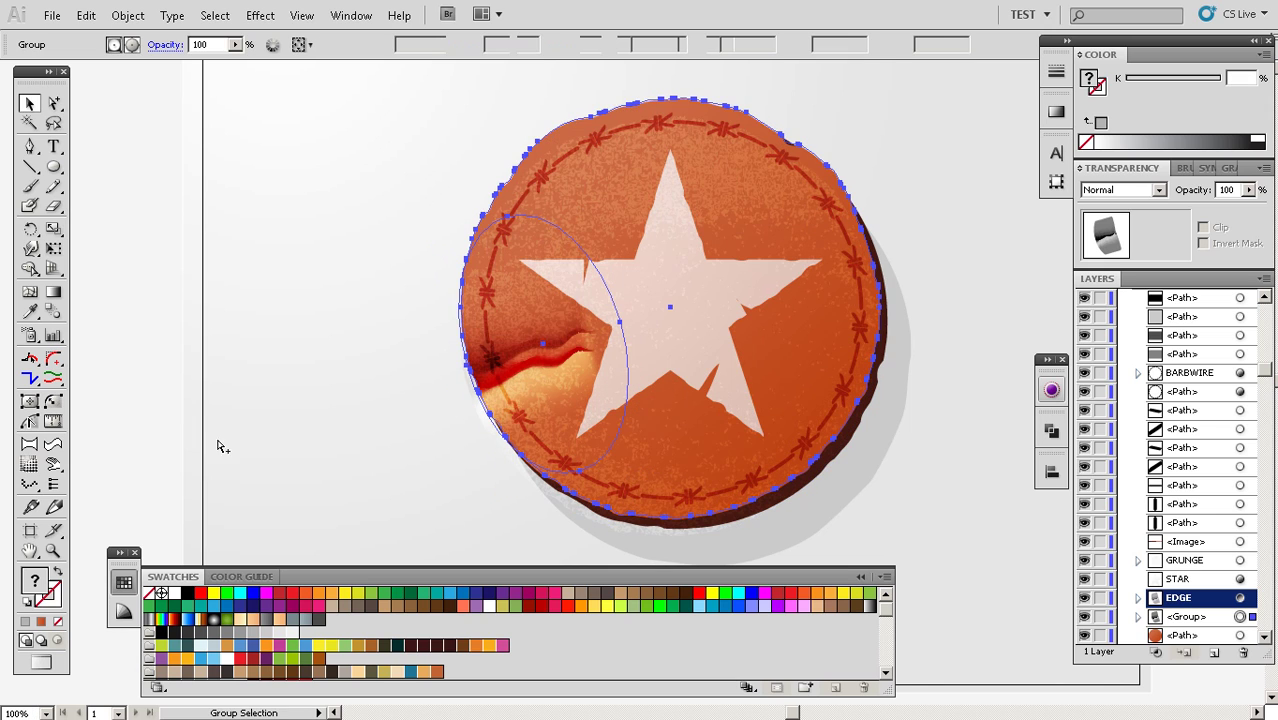
pyautogui.click(127, 424)
pyautogui.click(565, 347)
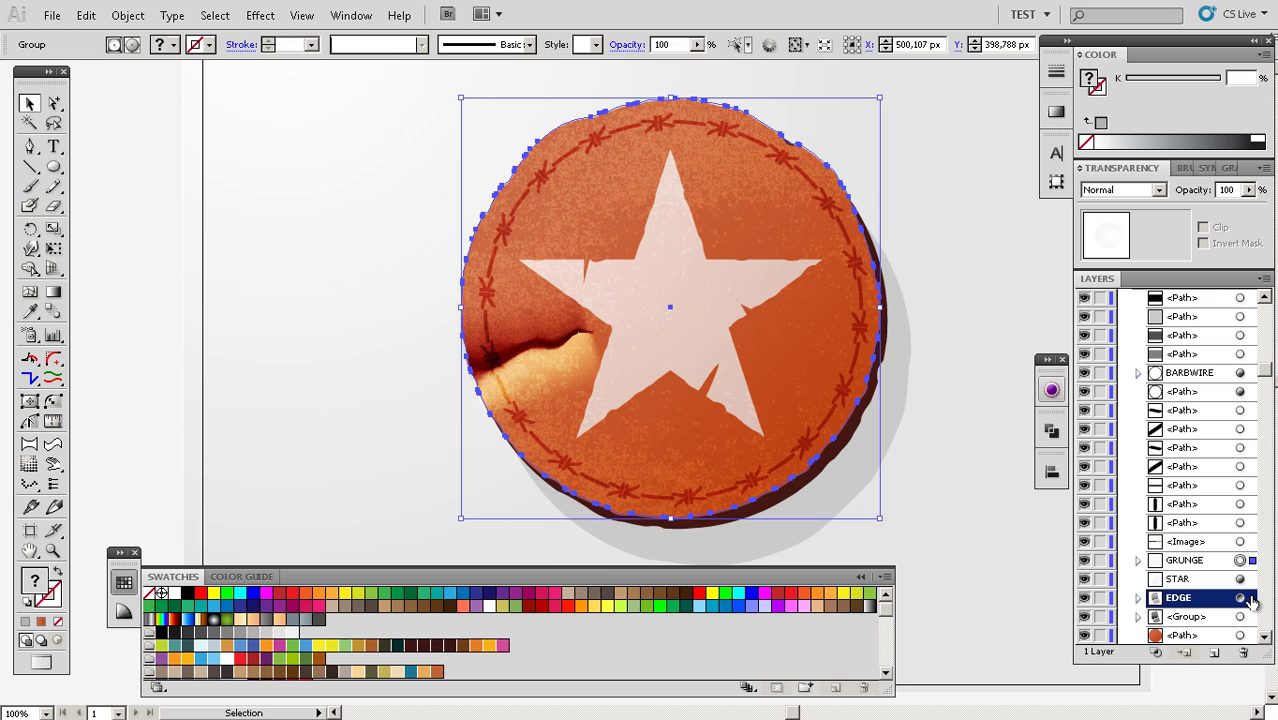
# Try to scale down only the 66% opacity EDGE copy, and undo the scaling
pyautogui.click(1240, 599)
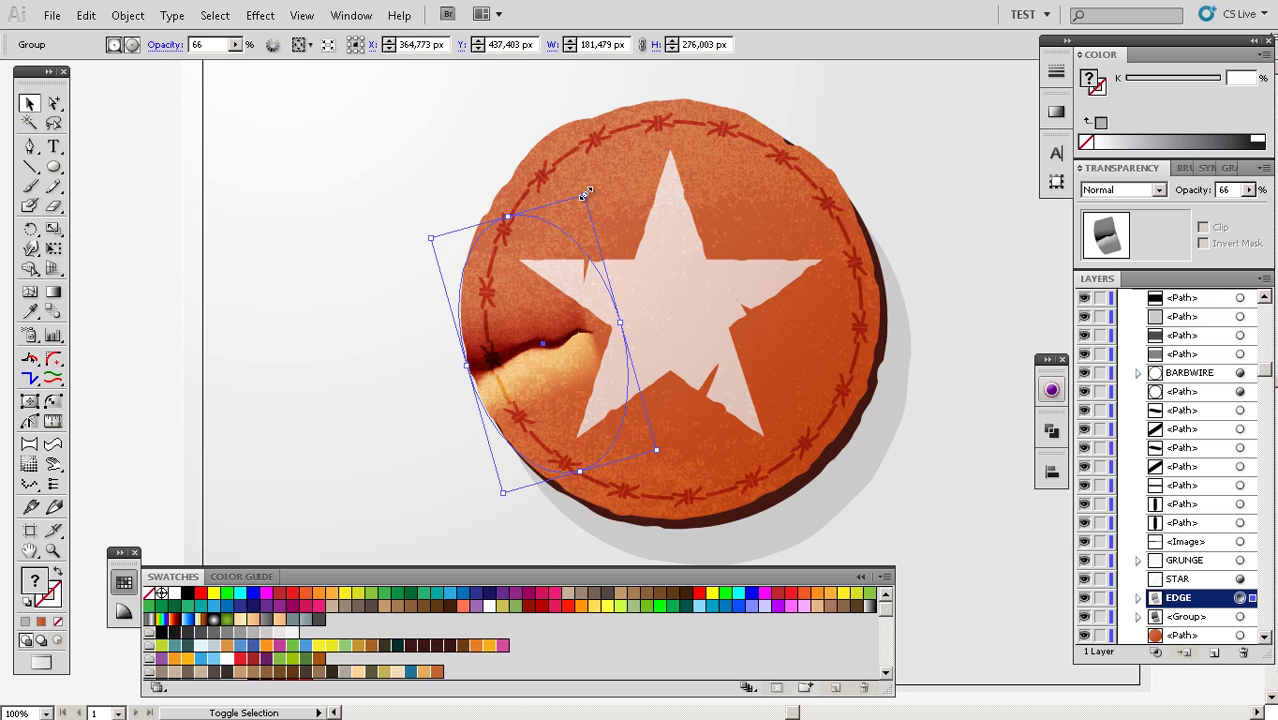
pyautogui.moveTo(586, 194); pyautogui.dragTo(555, 309)
pyautogui.hotkey('ctrl', 'z')
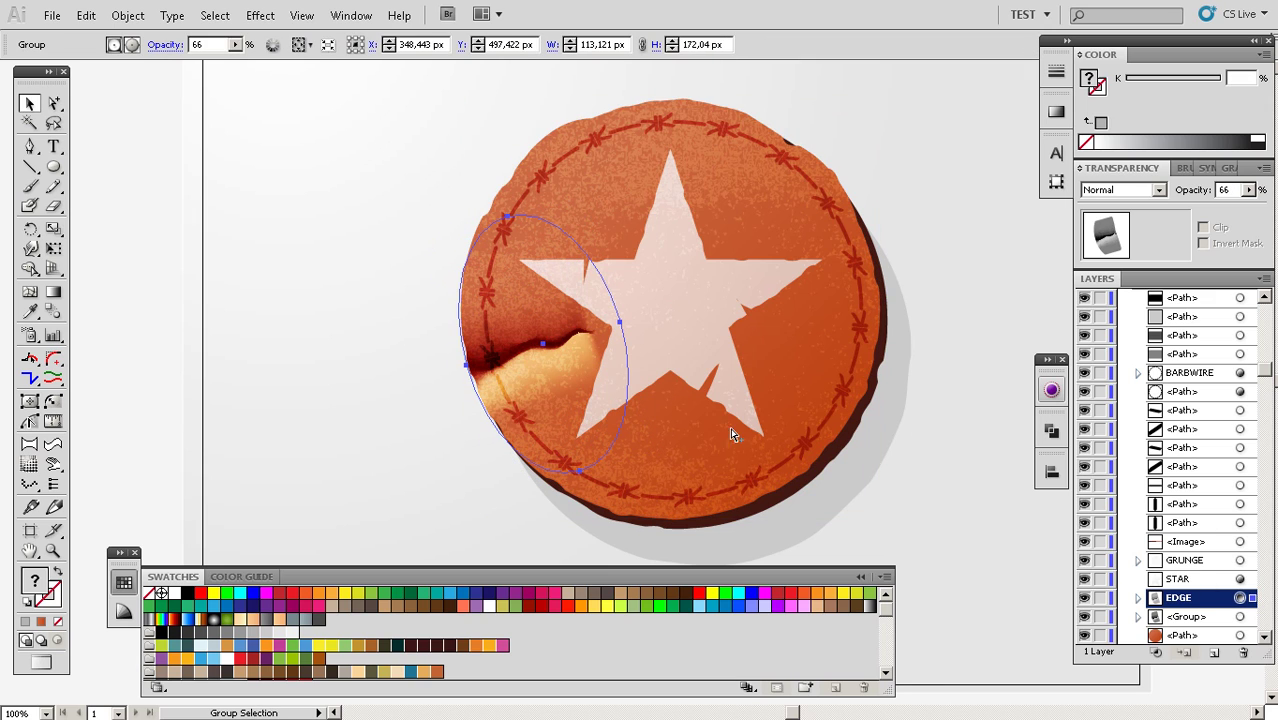
# Group the two stacked crease copies and scale the group down to about 123 × 187 px on the badge's left edge
pyautogui.press('v')
pyautogui.click(1137, 598)
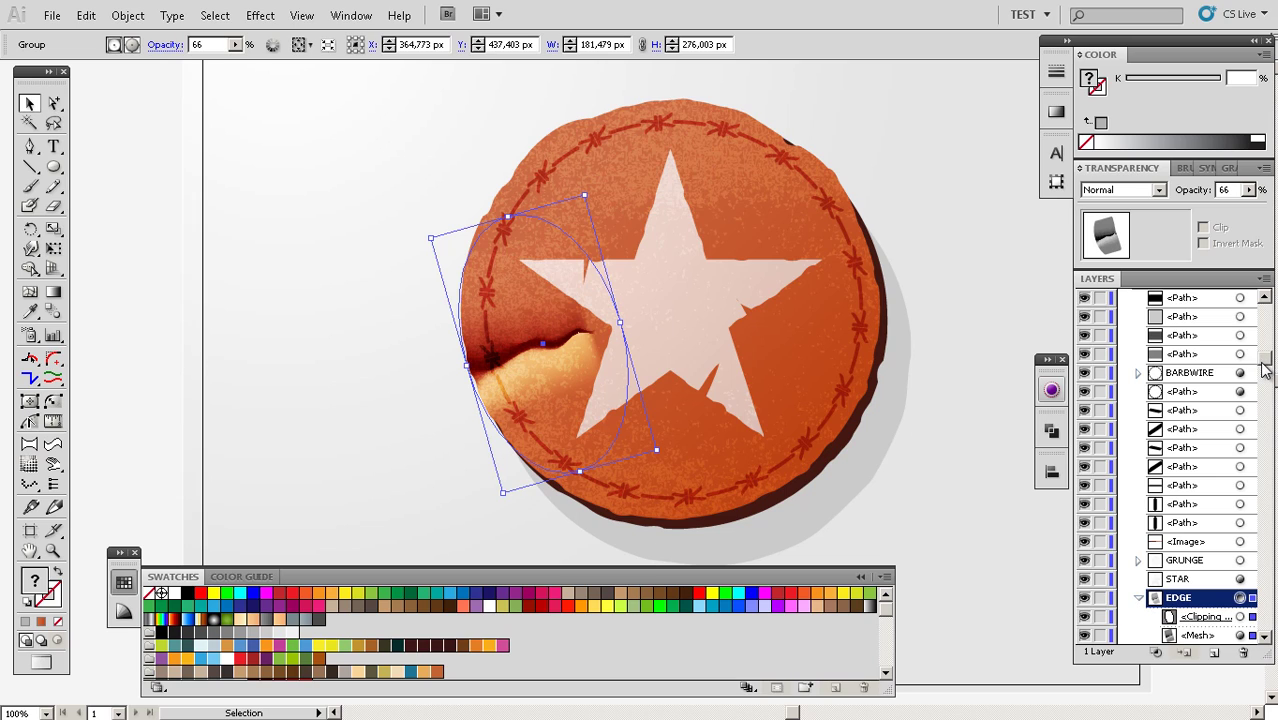
pyautogui.moveTo(1263, 370); pyautogui.dragTo(1265, 388)
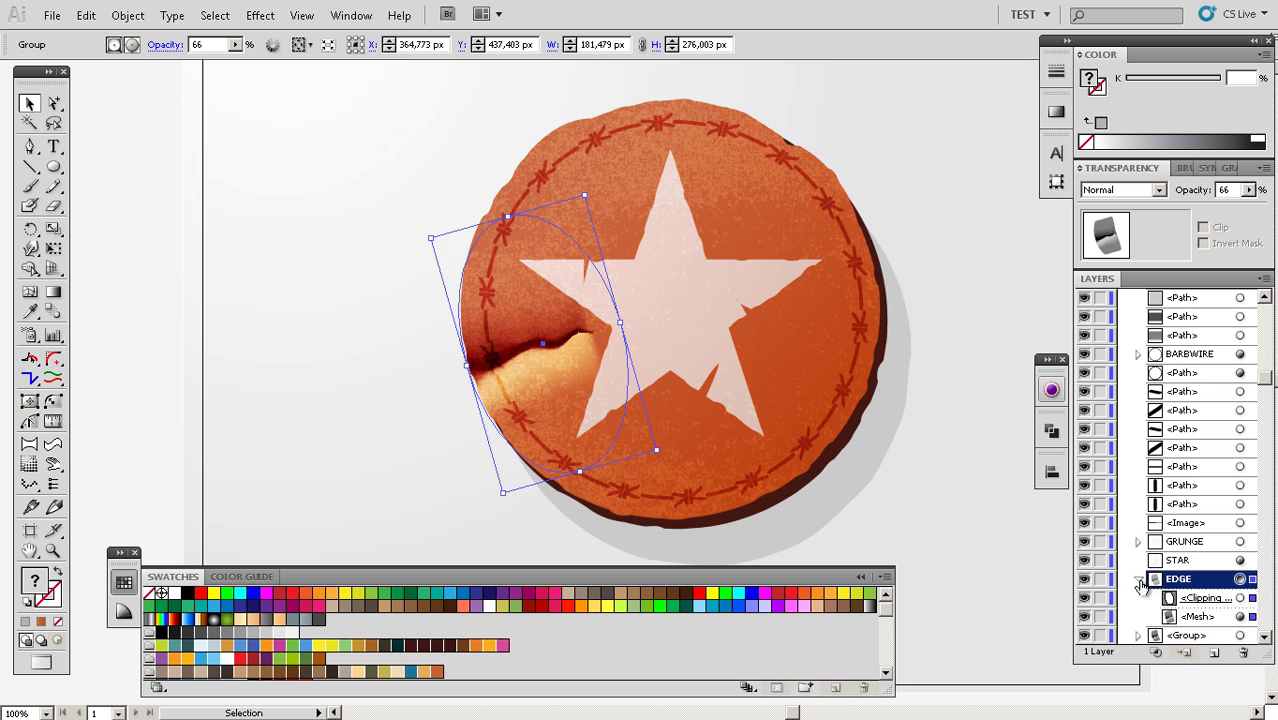
pyautogui.click(1138, 580)
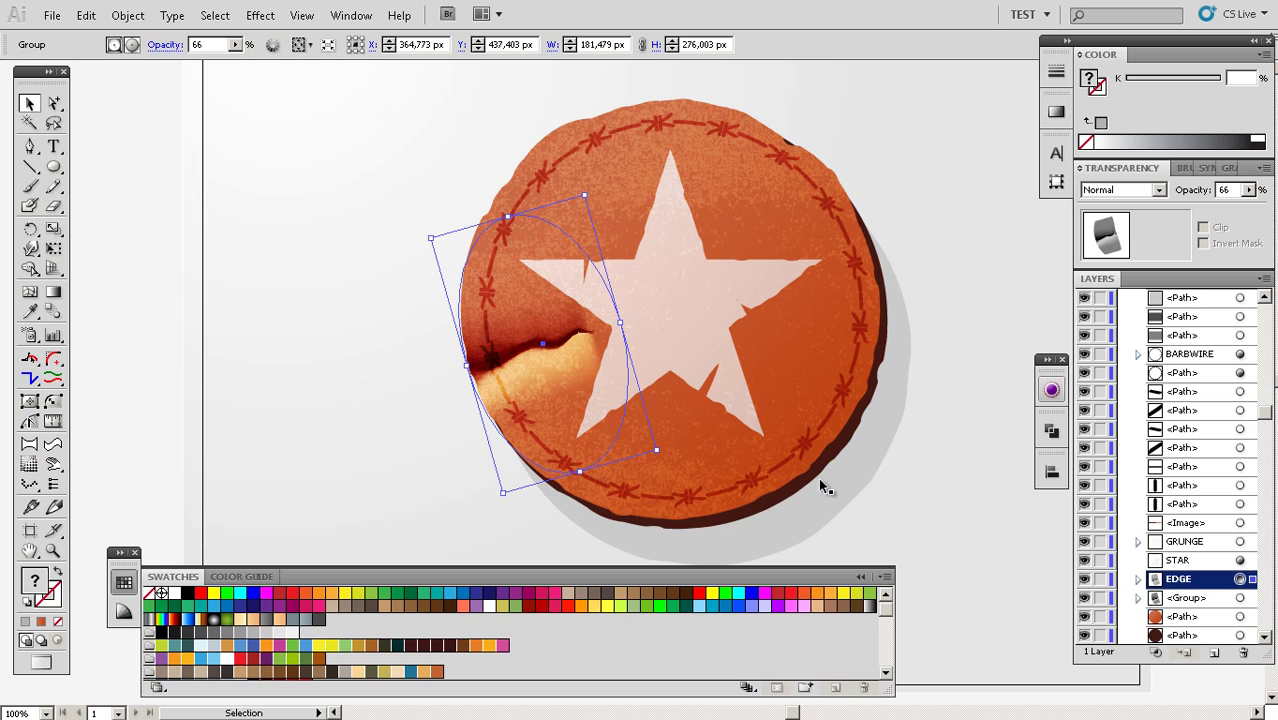
pyautogui.click(1240, 599)
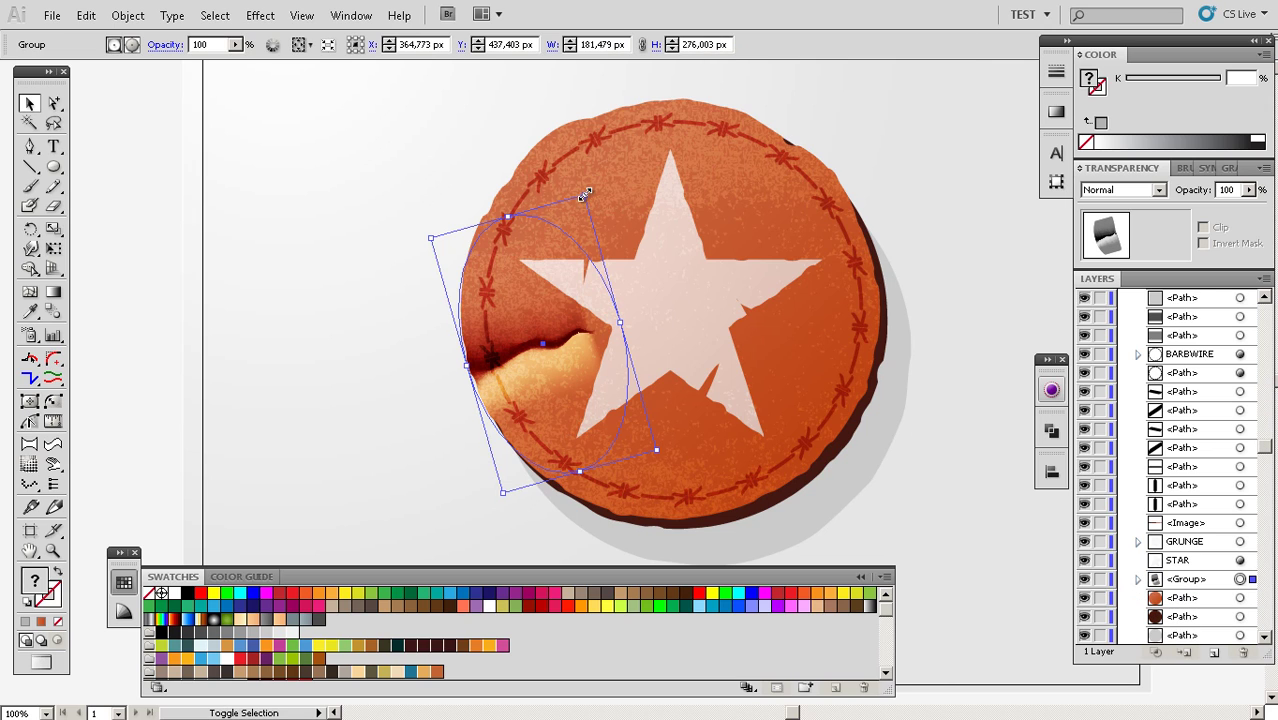
pyautogui.moveTo(586, 198); pyautogui.dragTo(557, 292)
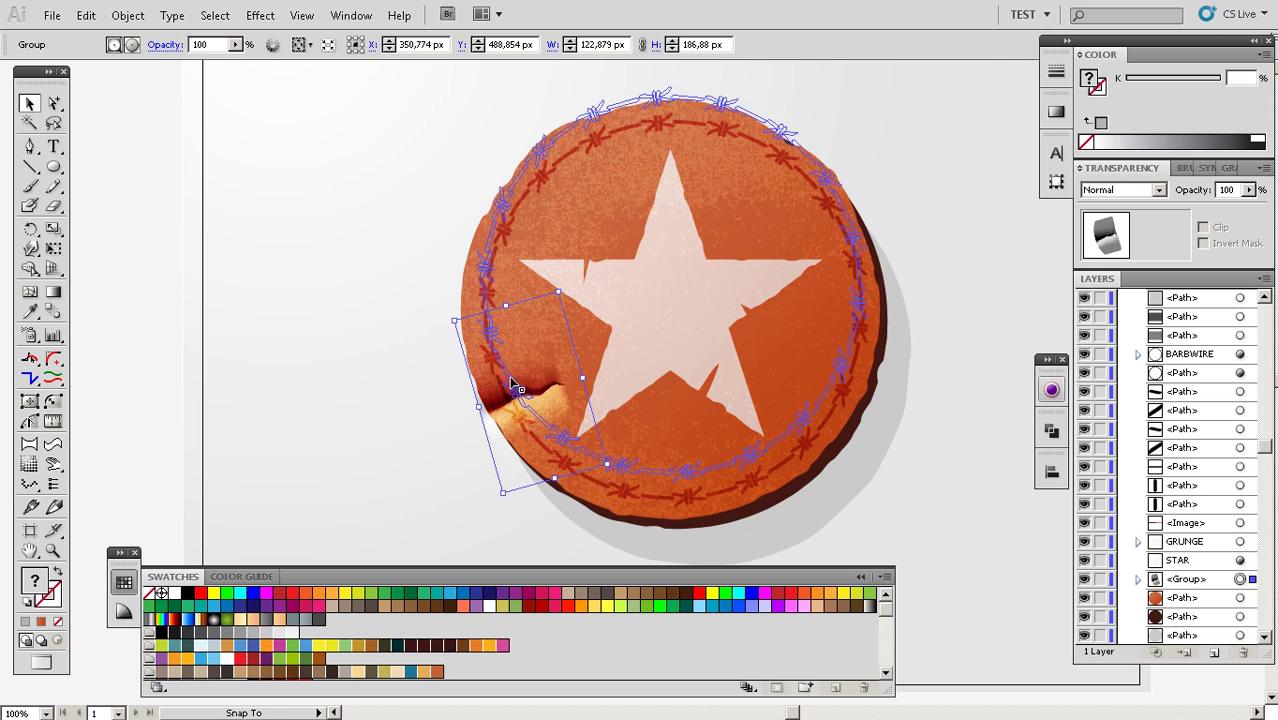
pyautogui.click(498, 400)
pyautogui.click(487, 427)
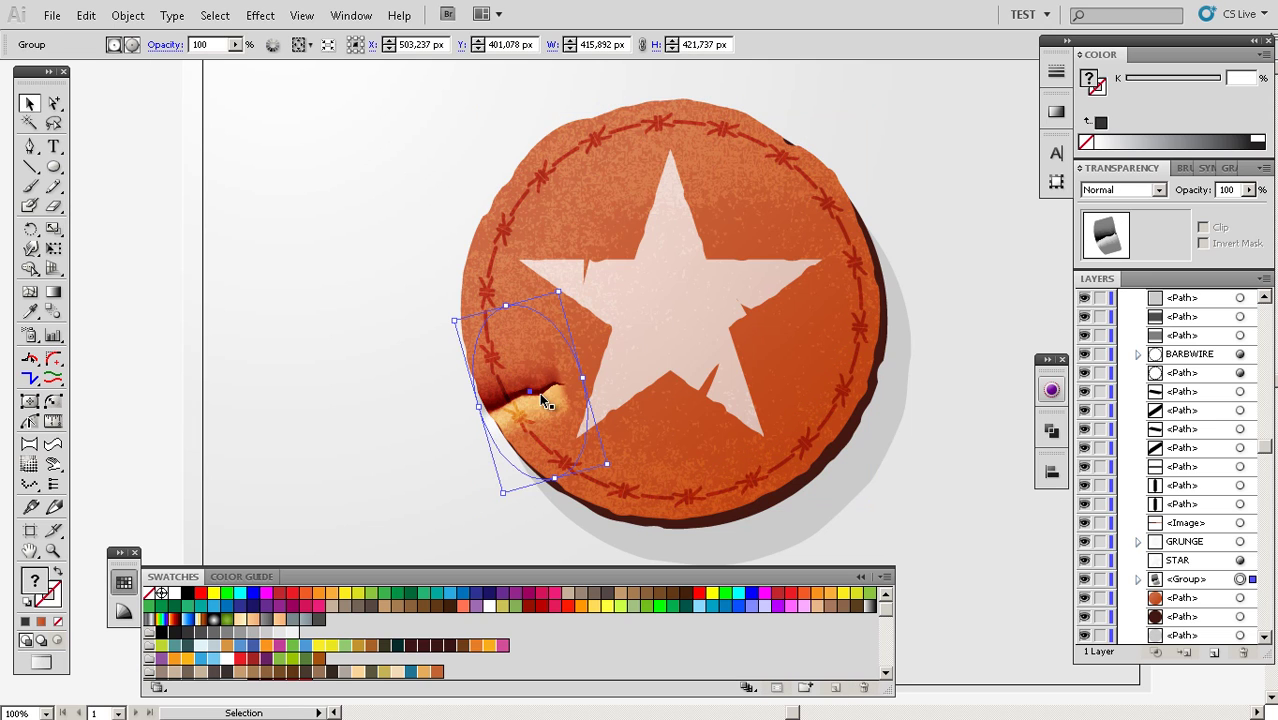
# Isolate the crease group and place a rotated copy of it, about 127 × 184 px, over the badge's right edge
pyautogui.rightClick(503, 463)
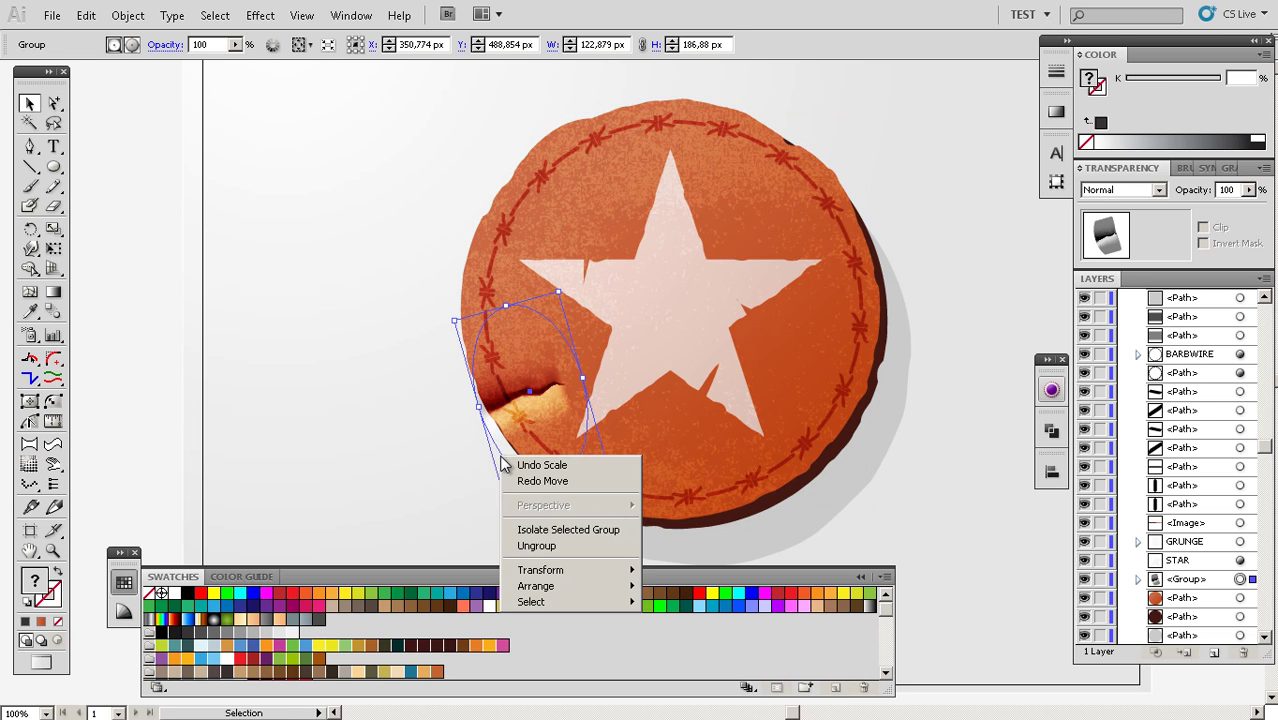
pyautogui.click(527, 529)
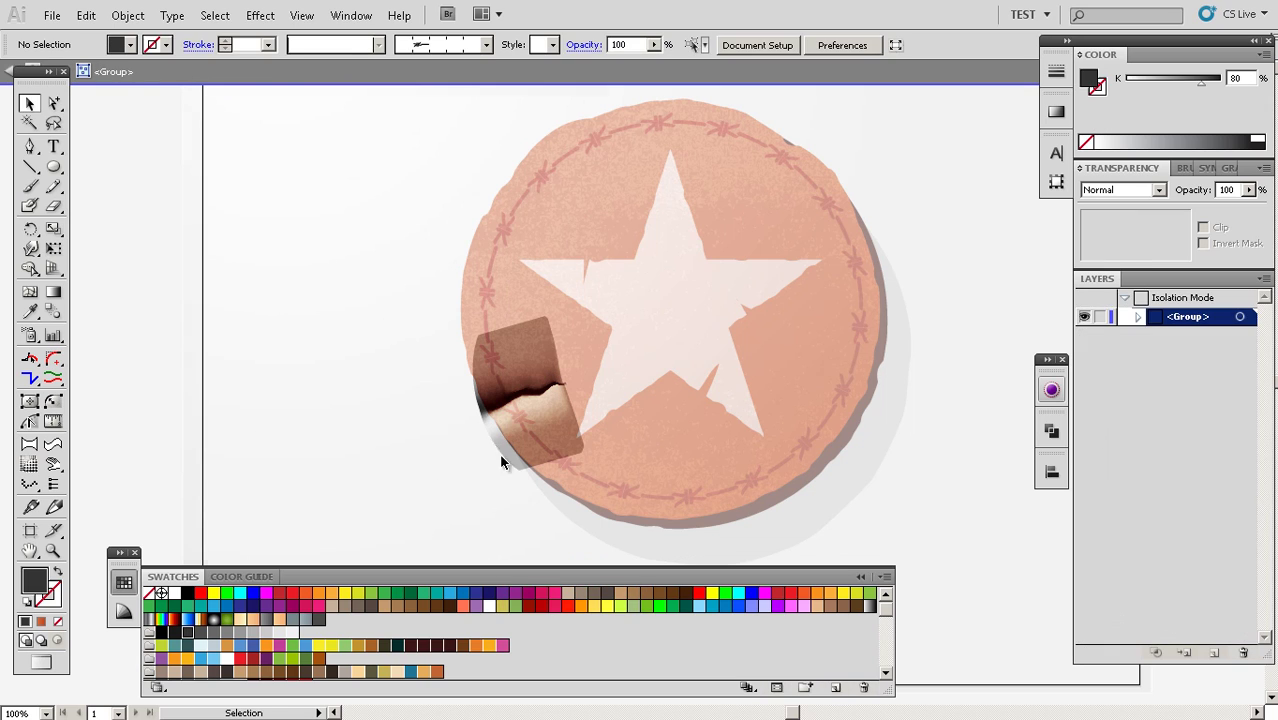
pyautogui.click(491, 371)
pyautogui.moveTo(494, 507); pyautogui.dragTo(685, 277)
pyautogui.hotkey('ctrl', 'alt', 'space')
pyautogui.click(591, 417)
pyautogui.hotkey('ctrl', 'space')
pyautogui.click(692, 400)
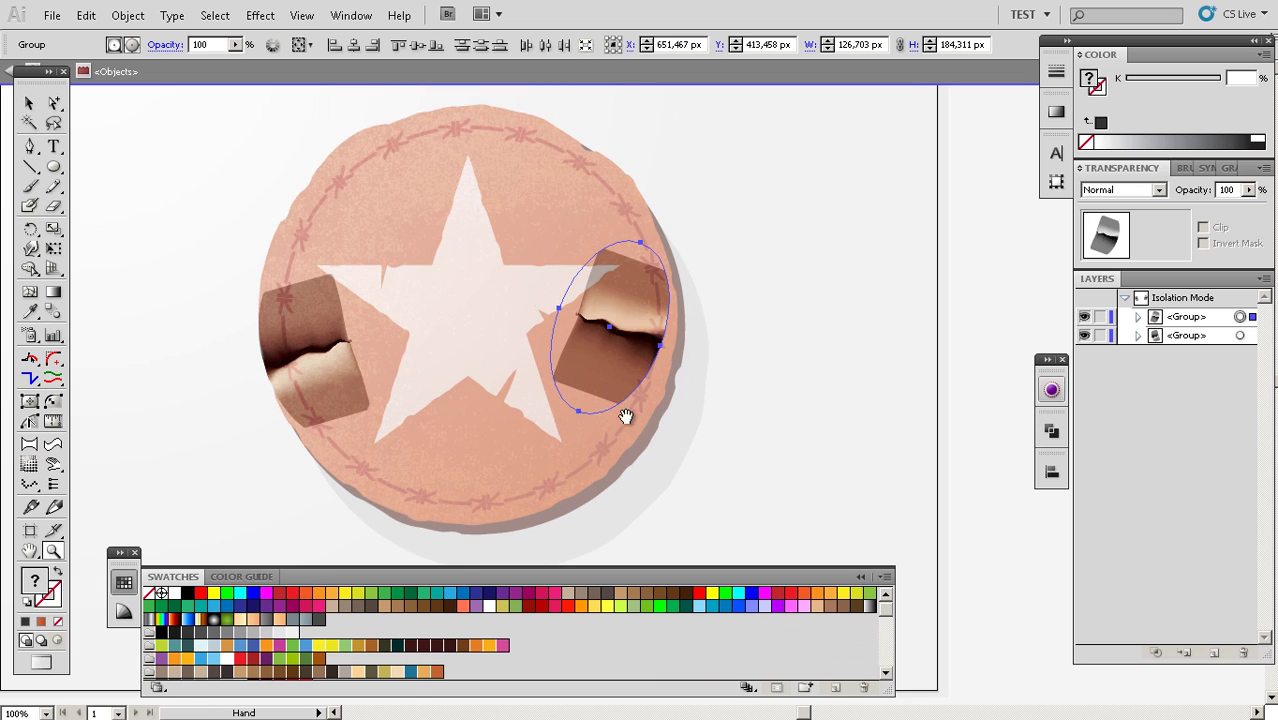
pyautogui.click(626, 416)
# Move the copied crease lower along the badge's right edge and exit isolation mode
pyautogui.moveTo(704, 394); pyautogui.dragTo(776, 379)
pyautogui.moveTo(679, 322); pyautogui.dragTo(686, 395)
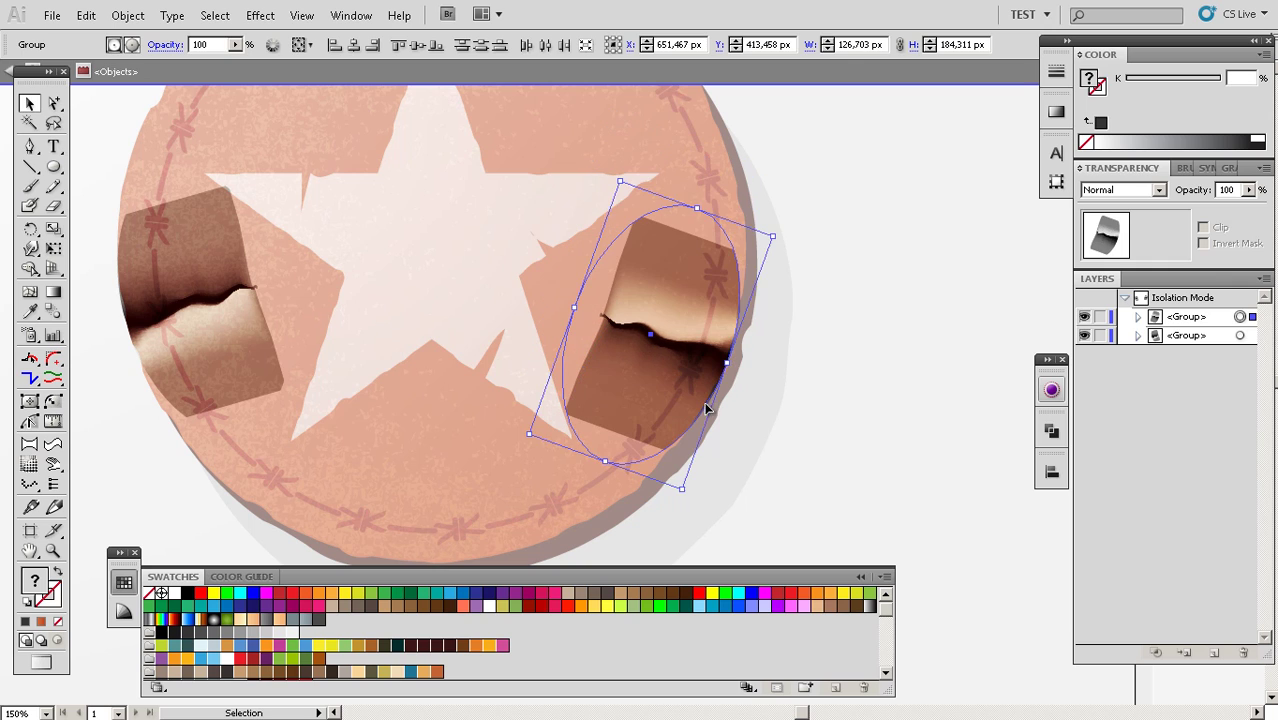
pyautogui.hotkey('ctrl', 'space')
pyautogui.keyDown('alt'); pyautogui.click(646, 394); pyautogui.keyUp('alt')
pyautogui.keyDown('alt'); pyautogui.click(646, 394); pyautogui.keyUp('alt')
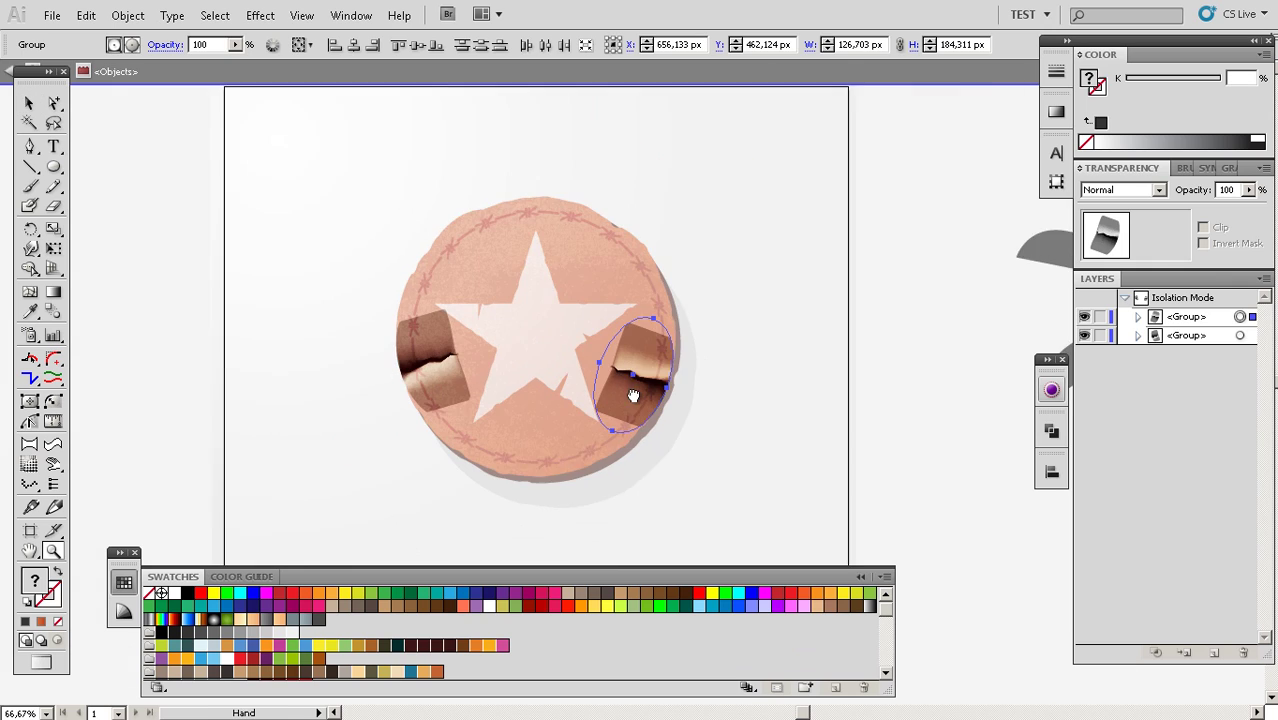
pyautogui.doubleClick(938, 295)
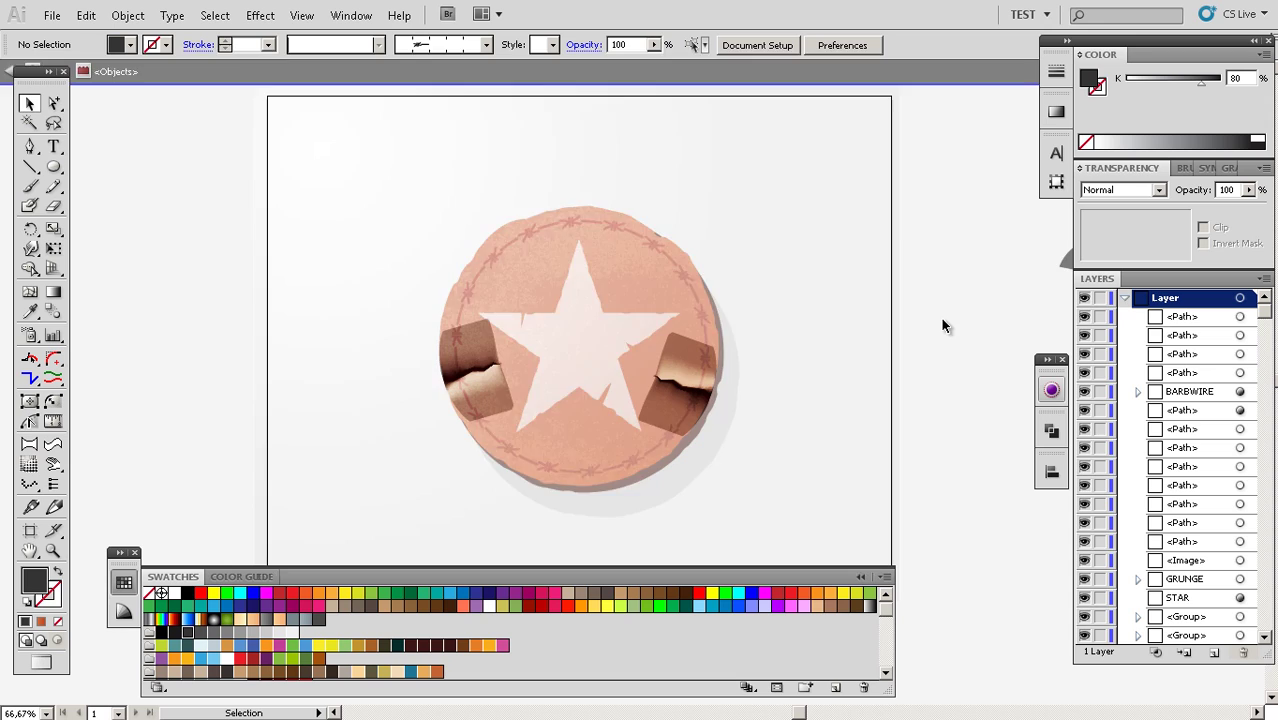
# Examine the left and right creases on the badge at different zoom levels
pyautogui.moveTo(682, 425); pyautogui.dragTo(648, 408)
pyautogui.keyDown('ctrl'); pyautogui.keyDown('alt'); pyautogui.click(690, 384); pyautogui.keyUp('alt'); pyautogui.keyUp('ctrl')
pyautogui.click(640, 395)
pyautogui.keyDown('alt'); pyautogui.click(676, 399); pyautogui.keyUp('alt')
pyautogui.click(677, 397)
pyautogui.keyDown('alt'); pyautogui.click(644, 400); pyautogui.keyUp('alt')
pyautogui.click(656, 382)
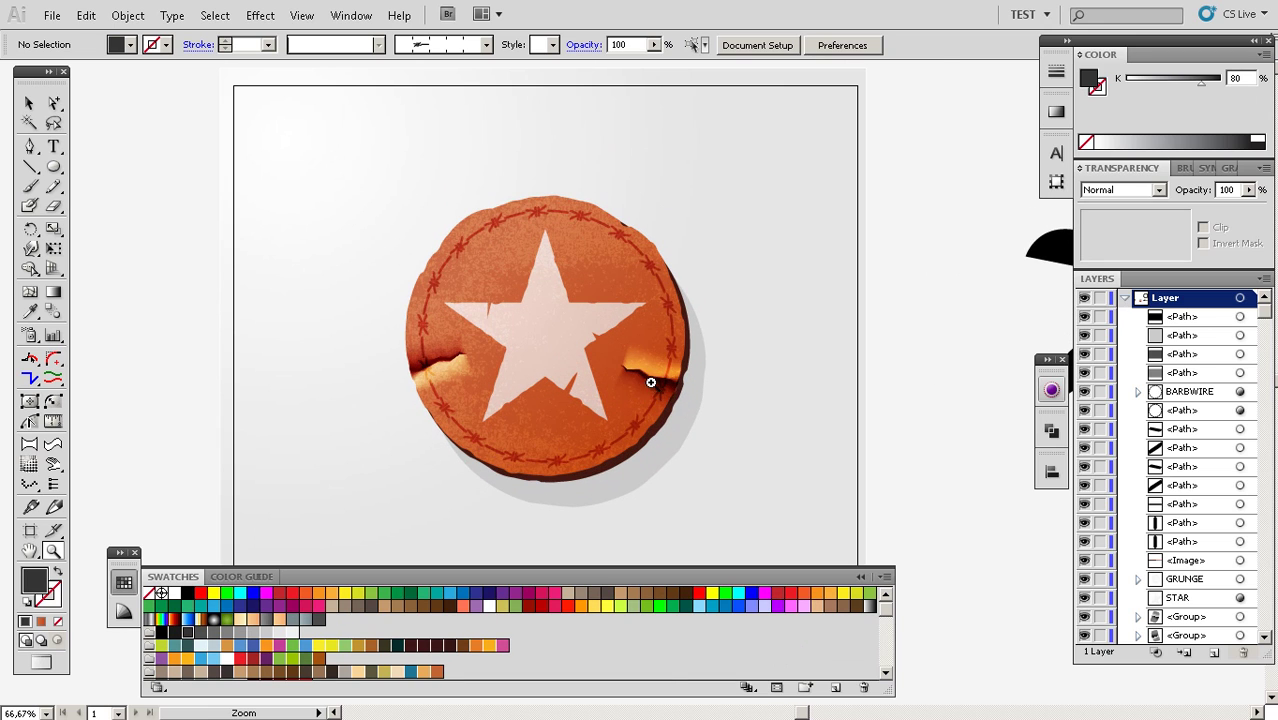
pyautogui.click(653, 376)
# Copy the right-hand crease twice, scaling down and rotating the copies to fit the badge's upper-right and bottom edges
pyautogui.press('v')
pyautogui.click(628, 381)
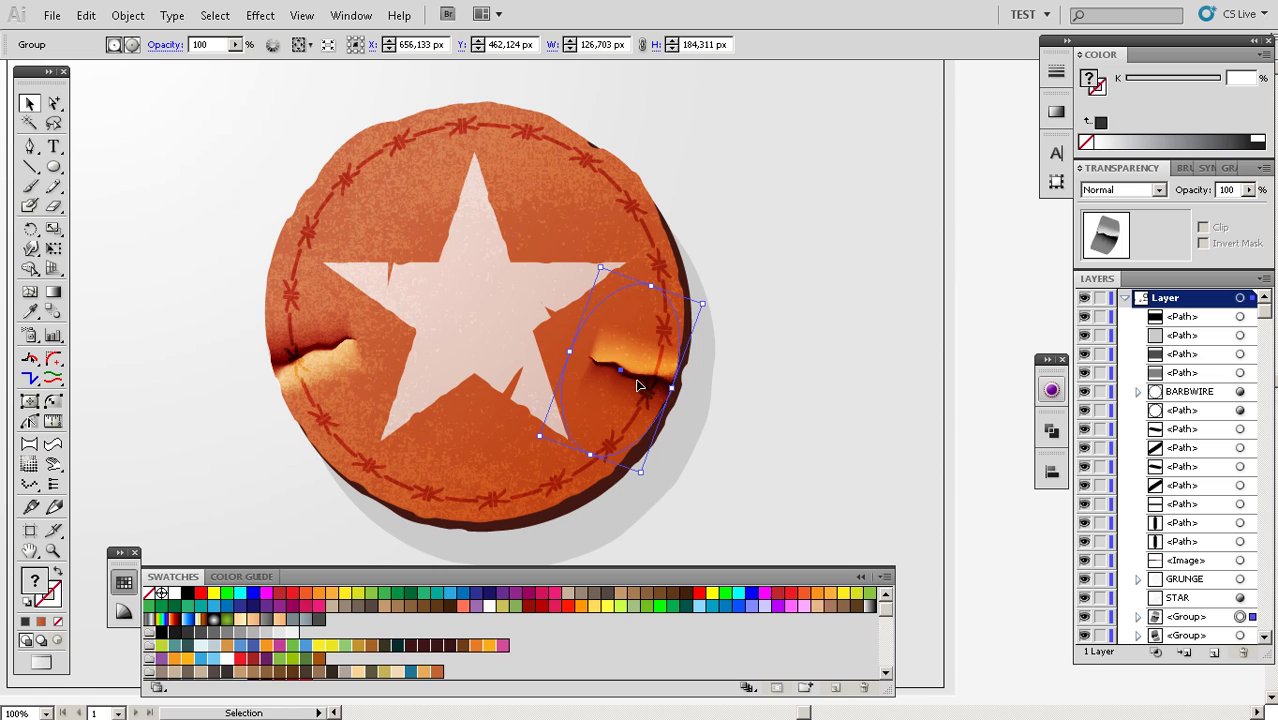
pyautogui.moveTo(660, 393); pyautogui.dragTo(675, 325)
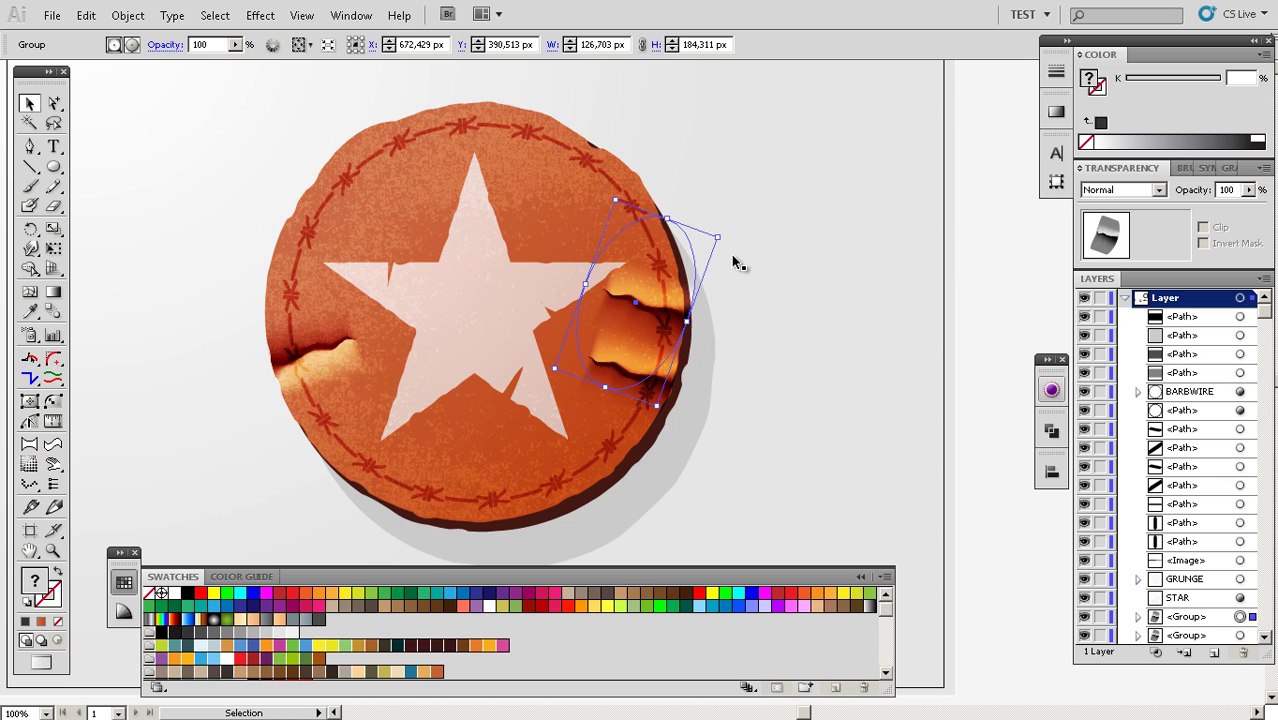
pyautogui.moveTo(721, 237)
pyautogui.mouseDown()
pyautogui.moveTo(667, 289)
pyautogui.moveTo(626, 257)
pyautogui.mouseUp()
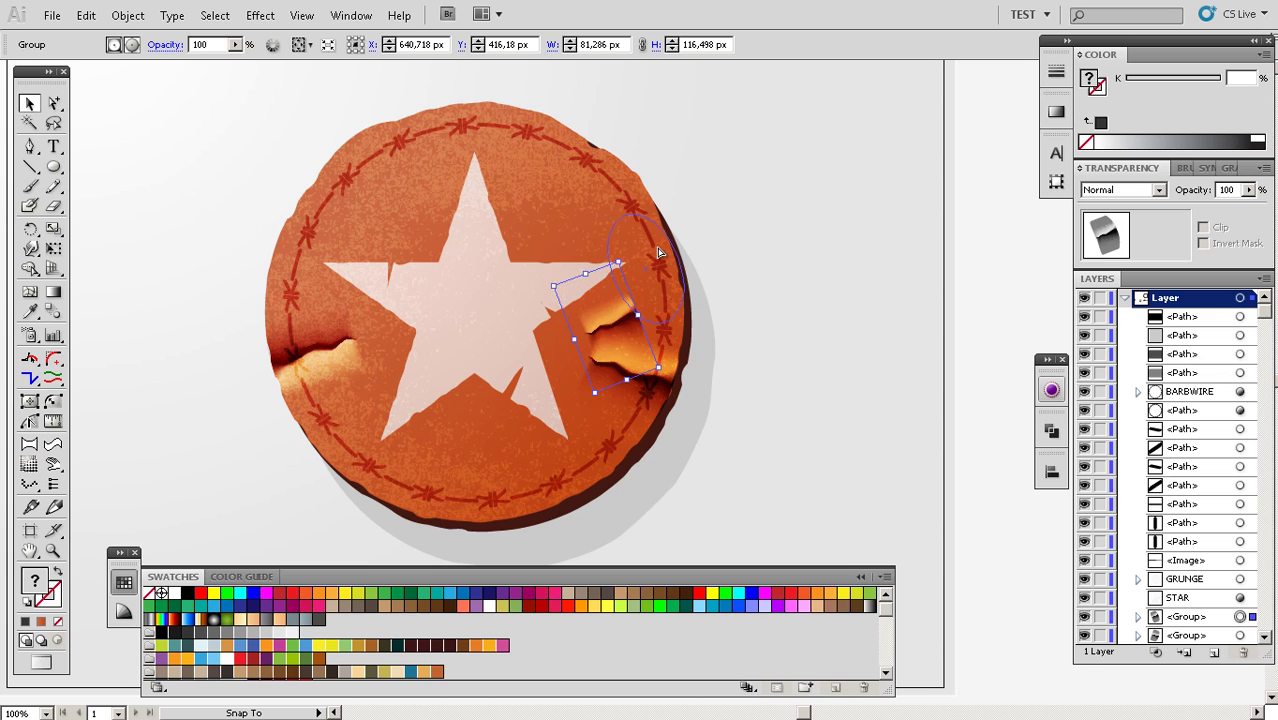
pyautogui.moveTo(617, 348)
pyautogui.mouseDown()
pyautogui.moveTo(652, 277)
pyautogui.moveTo(540, 515)
pyautogui.moveTo(540, 470)
pyautogui.moveTo(520, 474)
pyautogui.moveTo(522, 498)
pyautogui.moveTo(590, 510)
pyautogui.mouseUp()
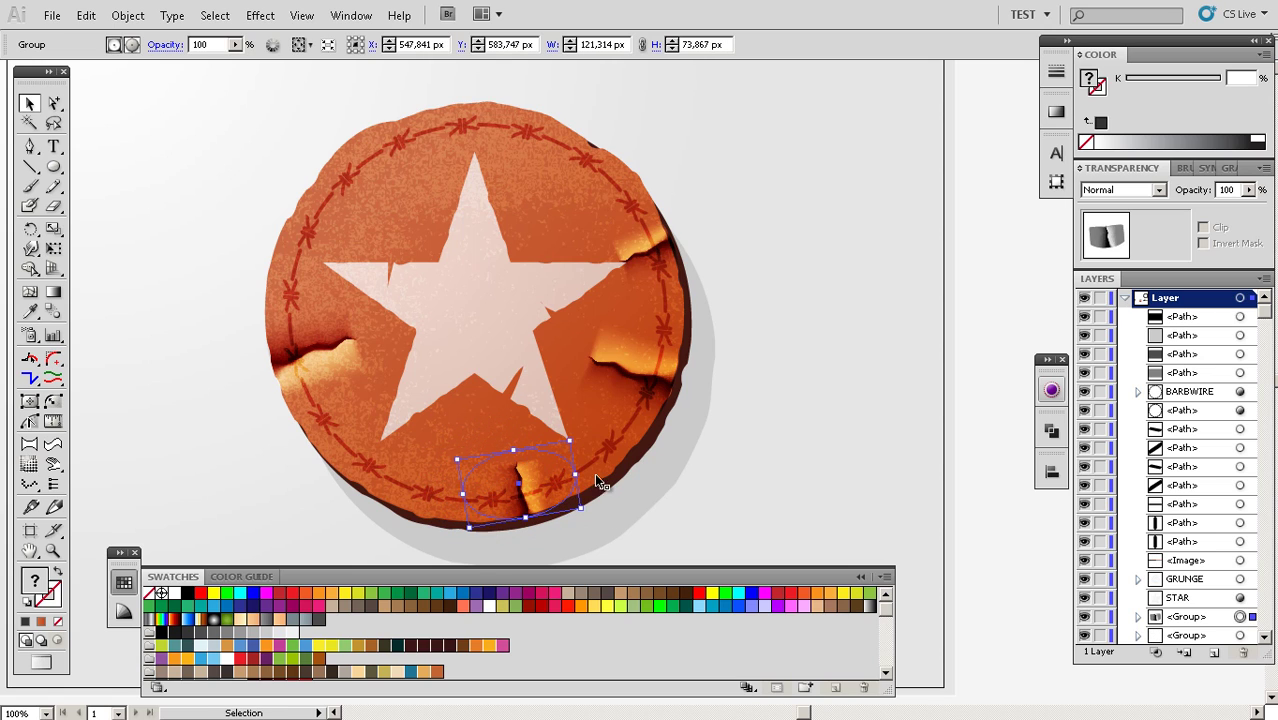
# Clear the selection and examine the four creases around the badge's edge at different zoom levels
pyautogui.hotkey('ctrl', 'shift', 'a')
pyautogui.hotkey('ctrl', '-')
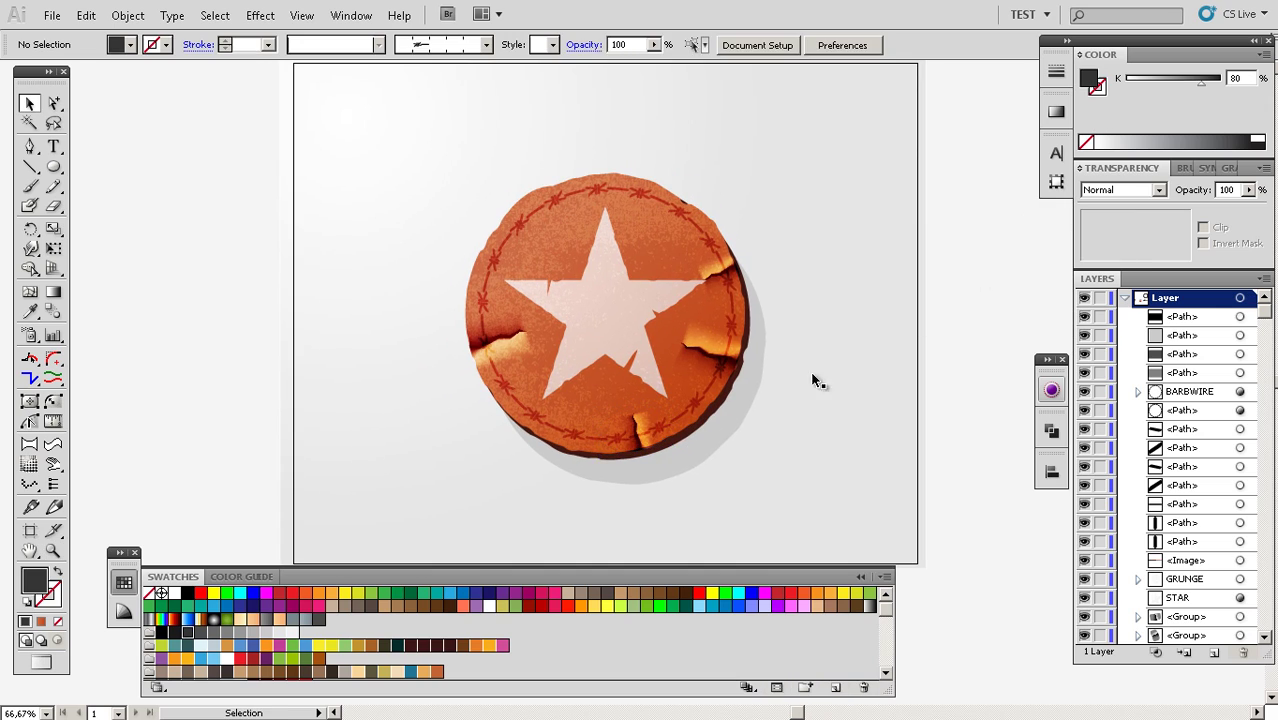
pyautogui.scroll(1, 758, 398)
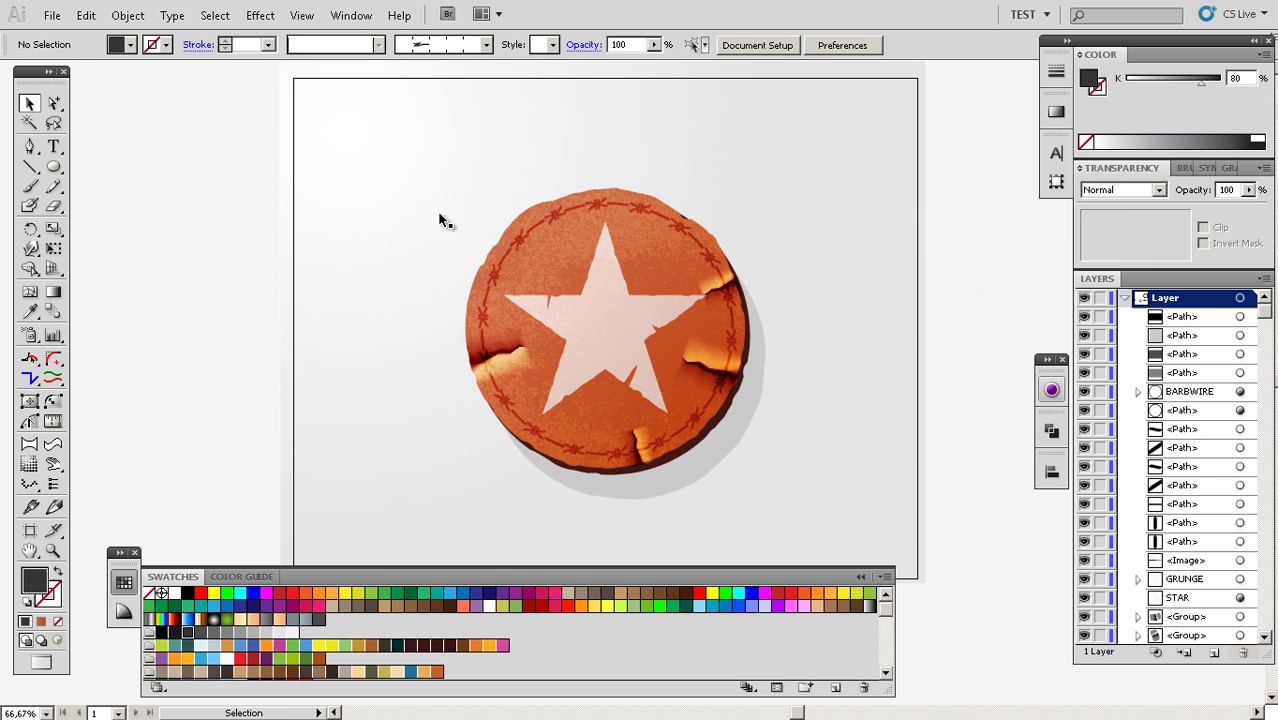
pyautogui.press('z')
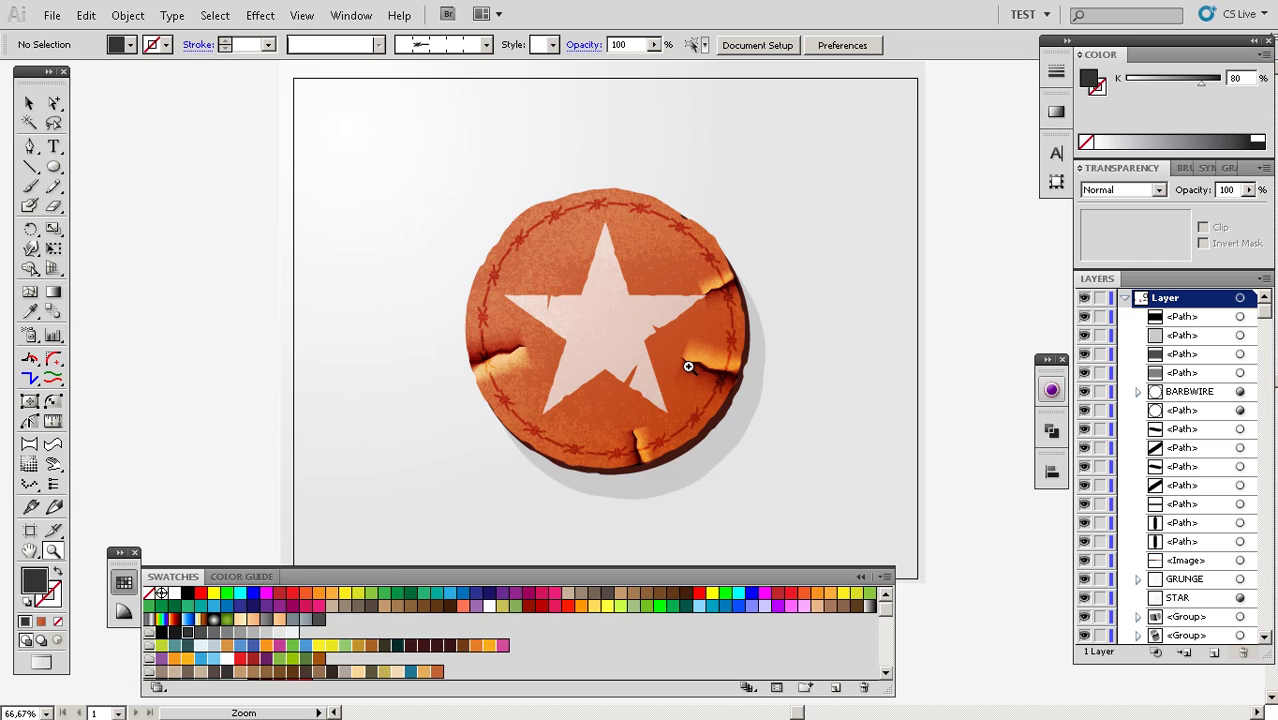
pyautogui.click(688, 366)
pyautogui.click(630, 375)
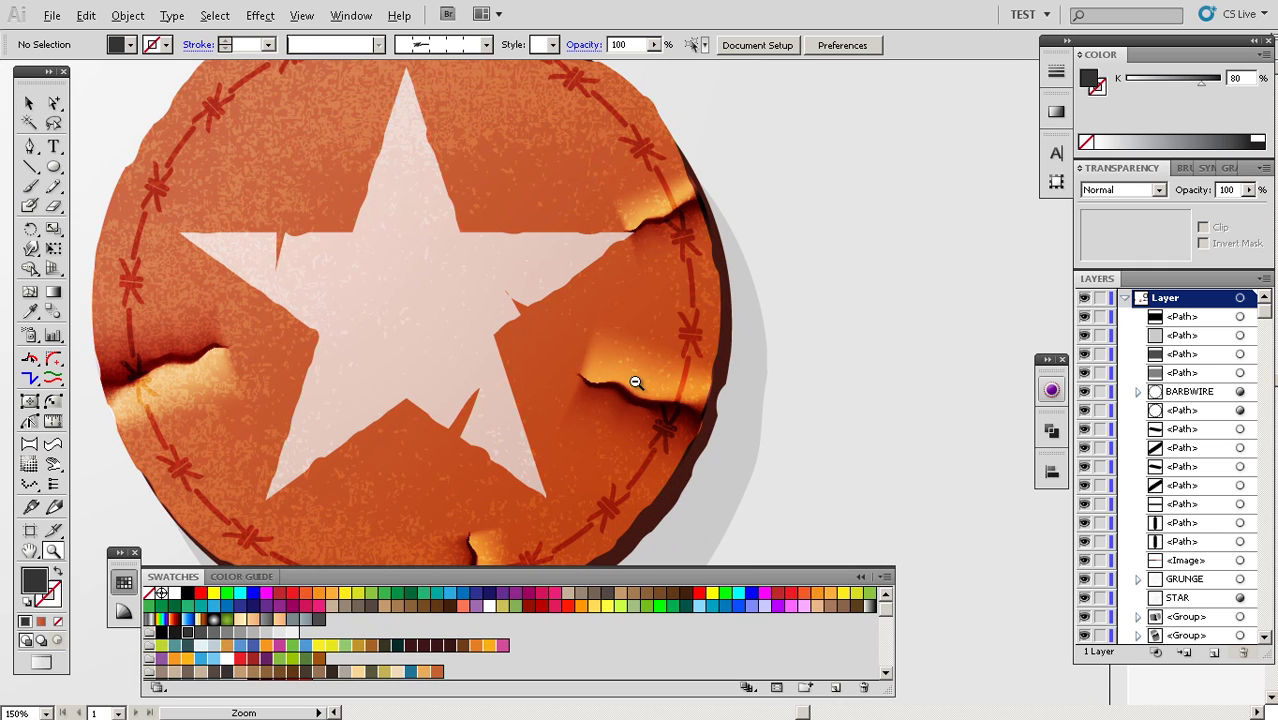
pyautogui.keyDown('alt'); pyautogui.click(636, 383); pyautogui.keyUp('alt')
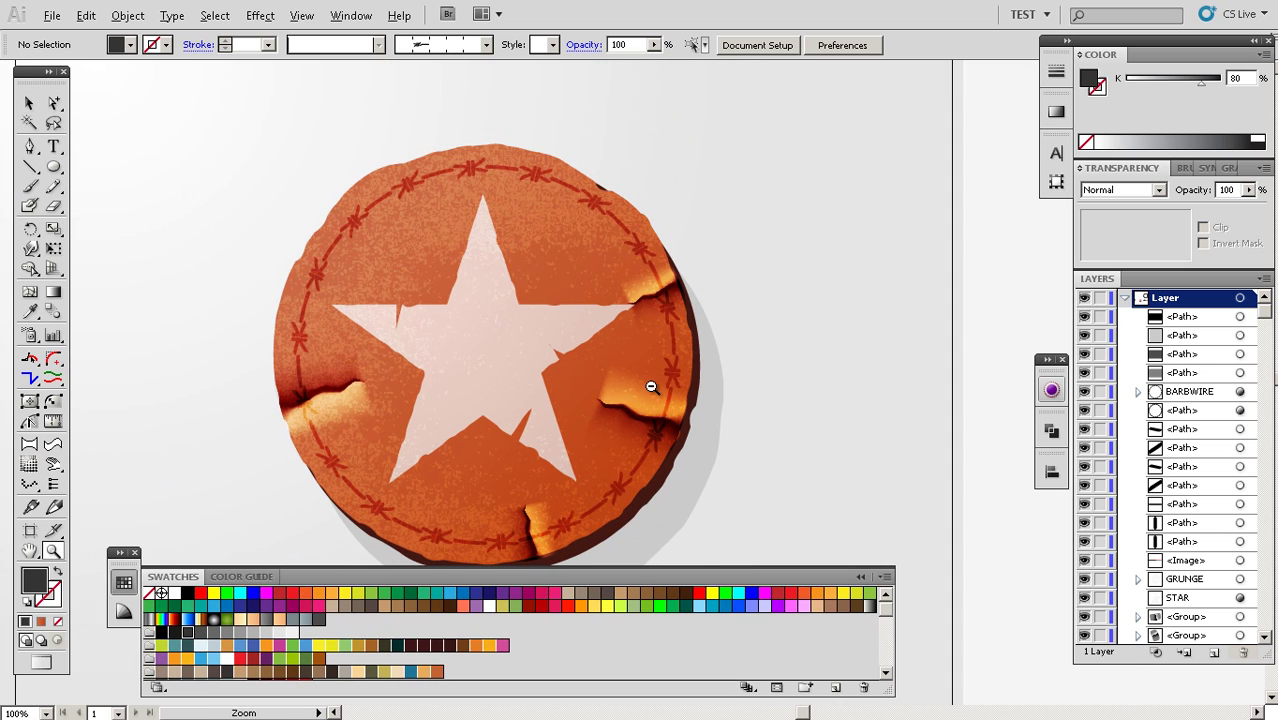
pyautogui.keyDown('alt'); pyautogui.click(651, 386); pyautogui.keyUp('alt')
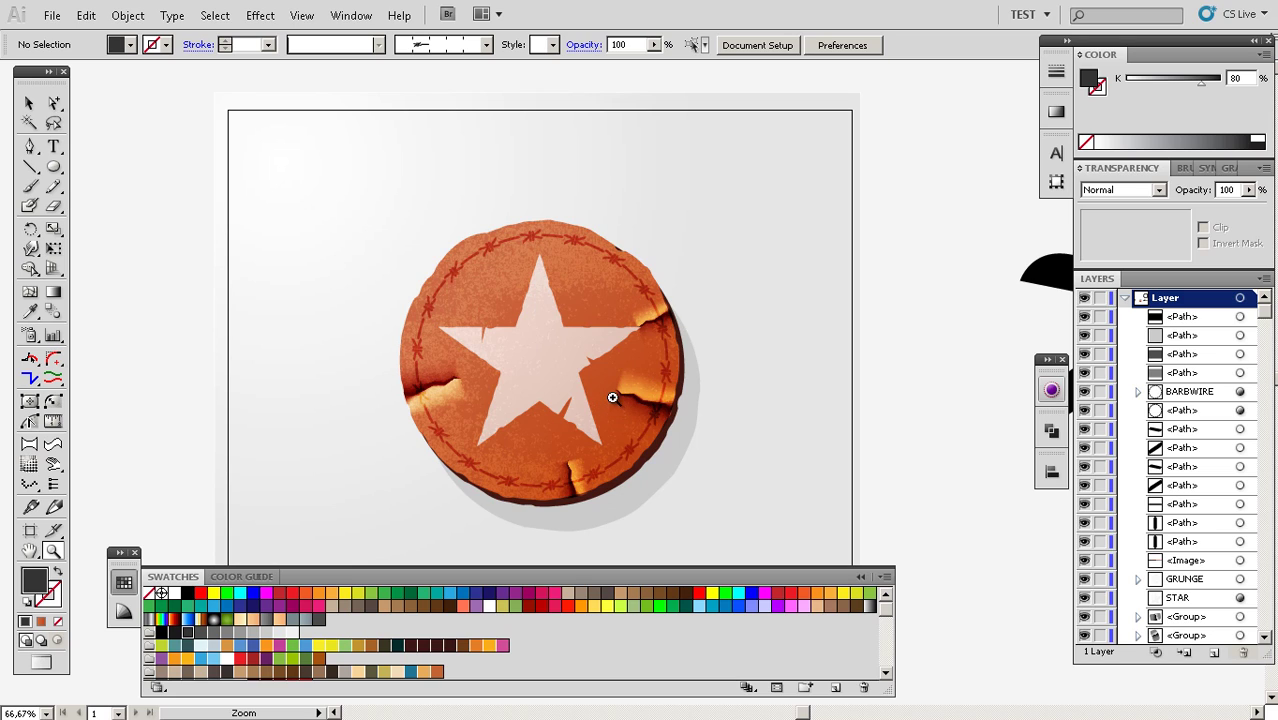
pyautogui.moveTo(626, 379); pyautogui.dragTo(648, 329)
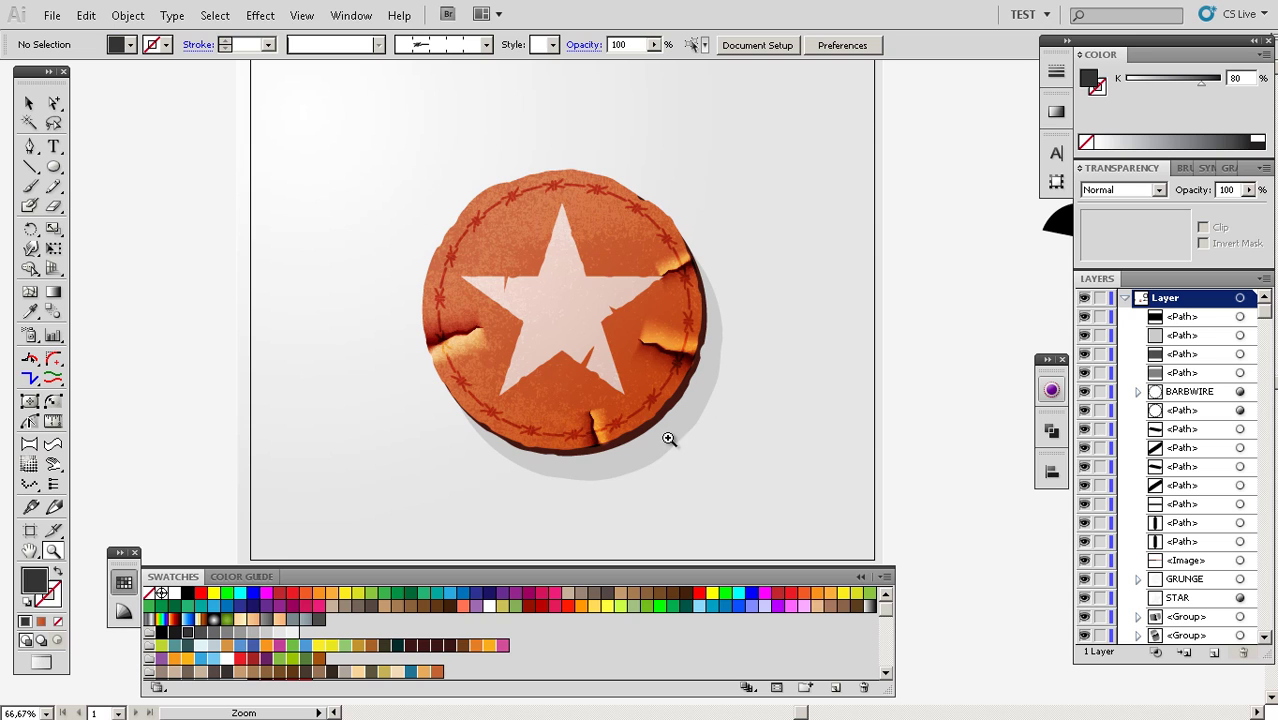
pyautogui.click(647, 357)
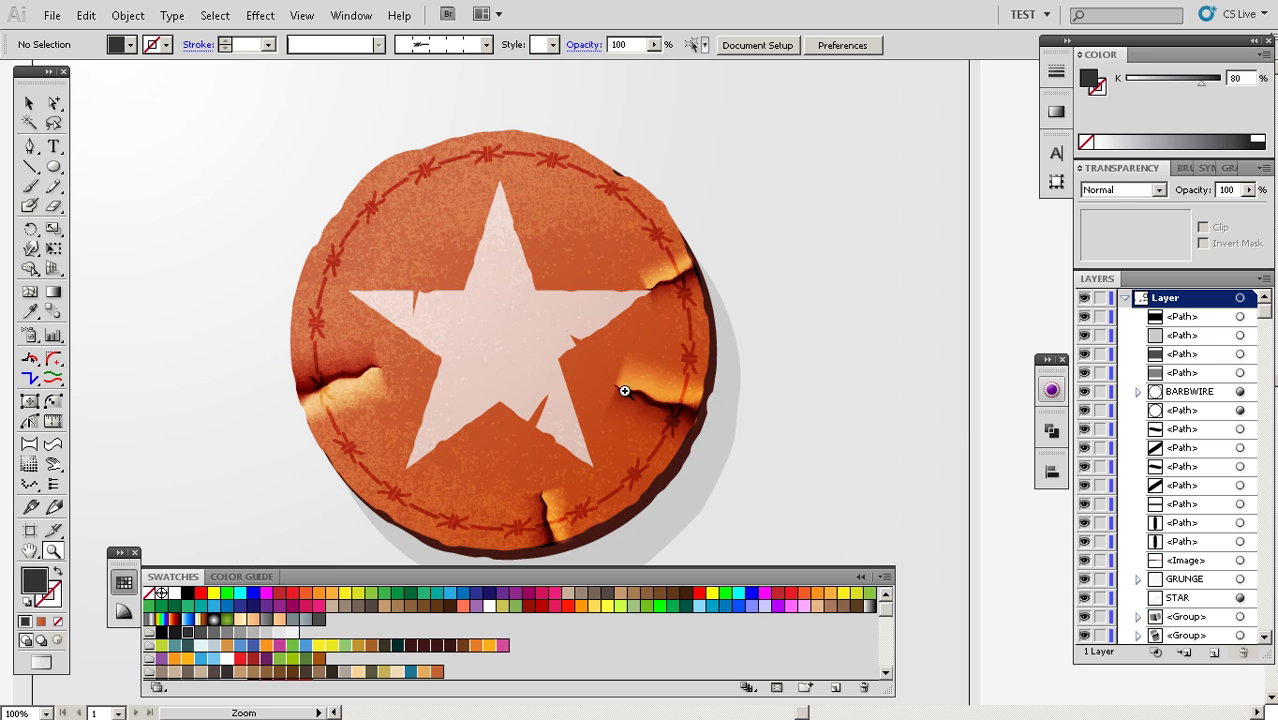
pyautogui.click(660, 382)
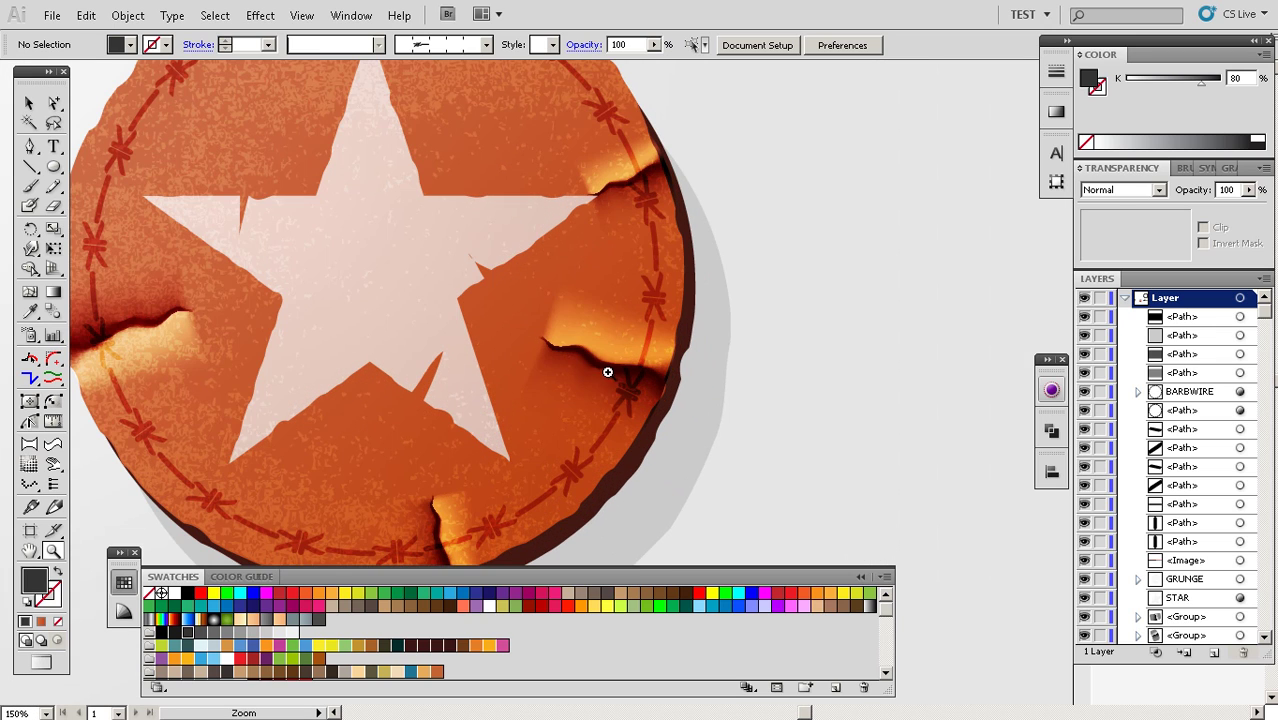
# Flip the larger crease on the badge's right edge upside down and stretch it to about 135 × 225 px
pyautogui.press('v')
pyautogui.click(599, 377)
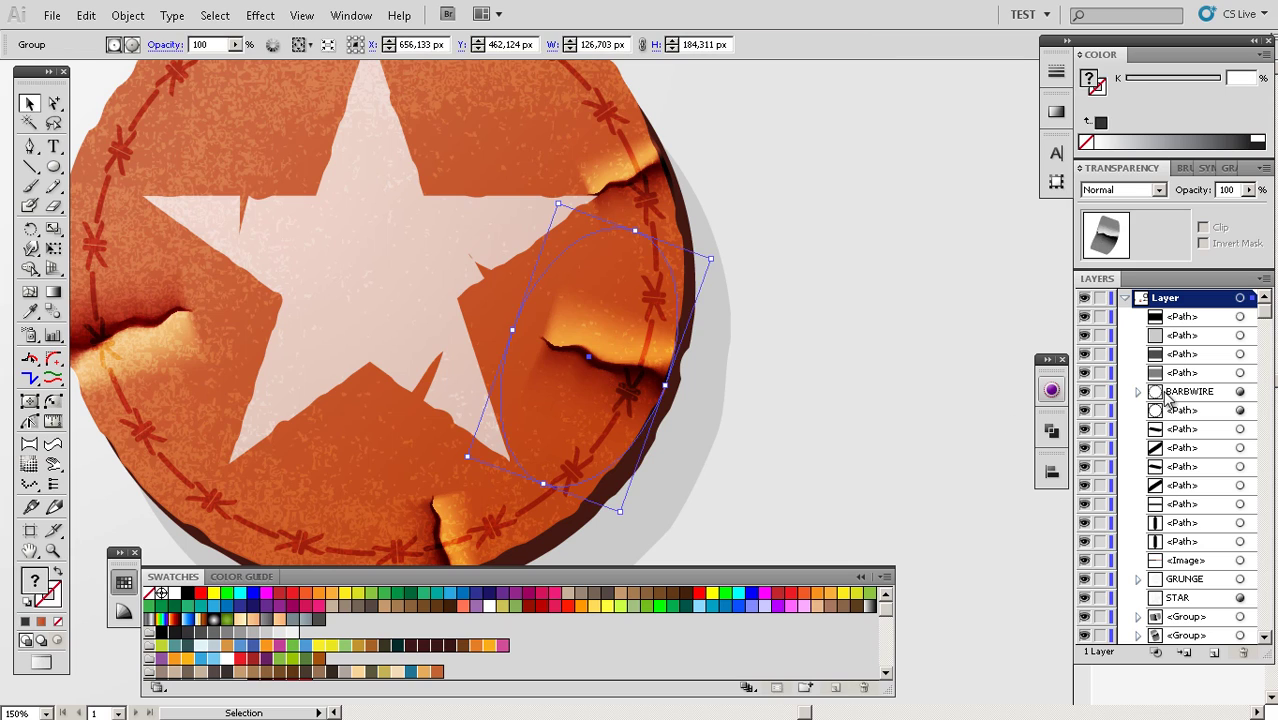
pyautogui.moveTo(1267, 314); pyautogui.dragTo(1266, 569)
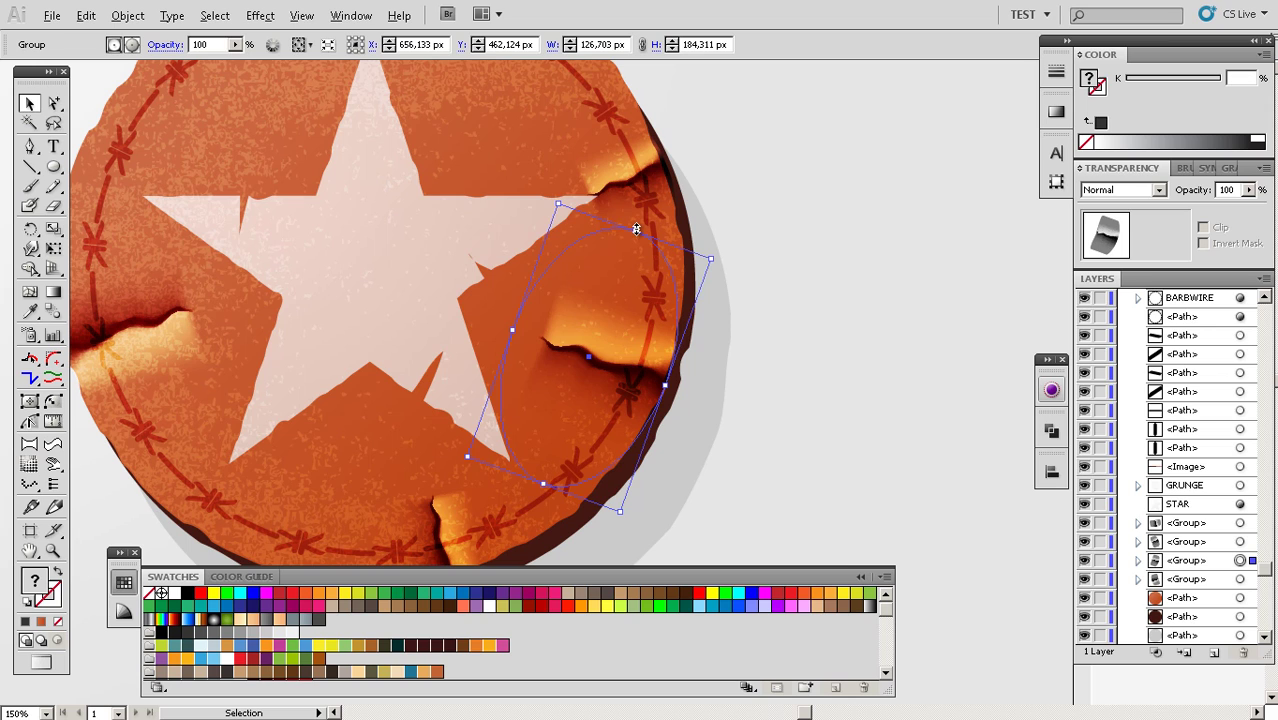
pyautogui.moveTo(636, 229); pyautogui.dragTo(520, 522)
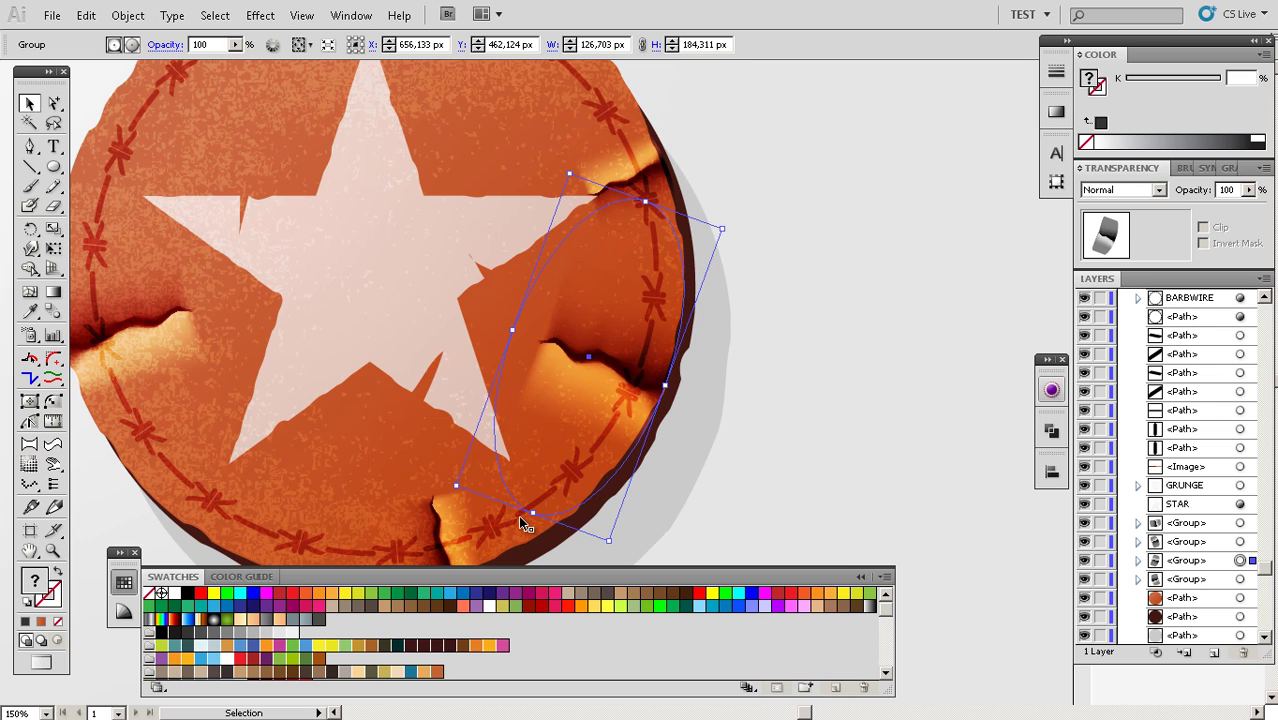
pyautogui.hotkey('ctrl', '-')
pyautogui.hotkey('ctrl', '-')
pyautogui.hotkey('ctrl', '-')
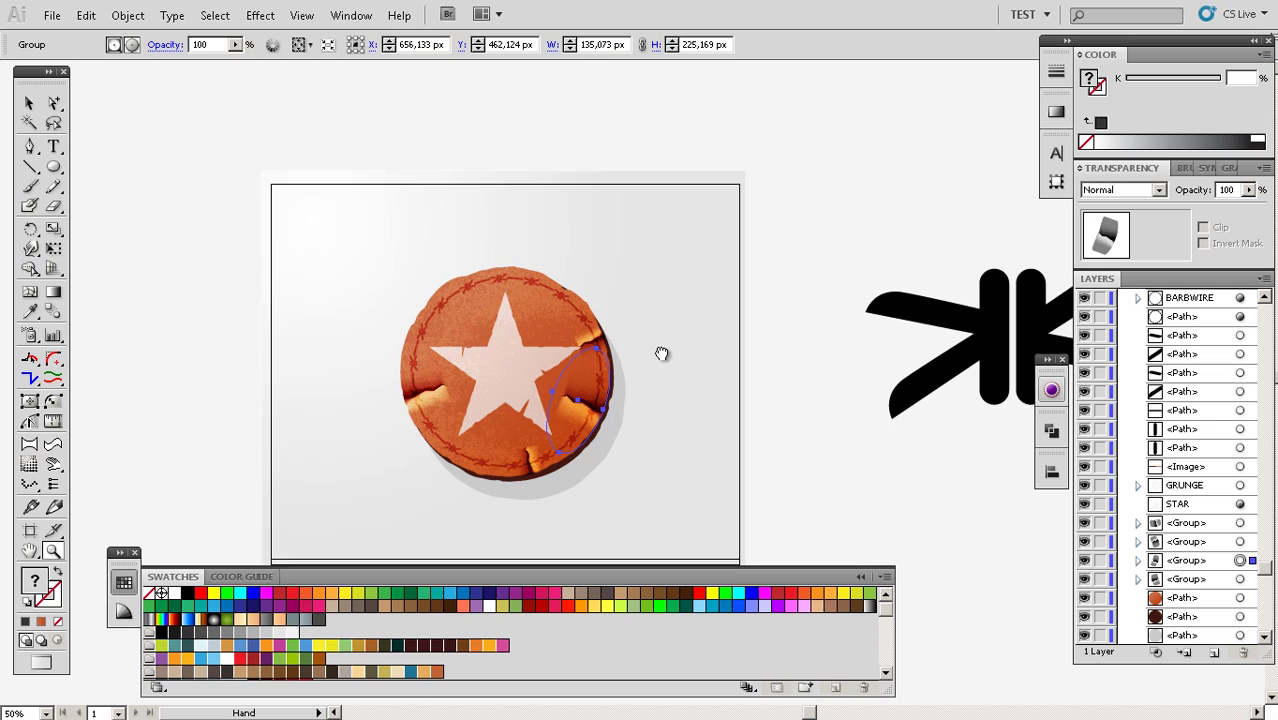
pyautogui.click(798, 410)
# Flip the small crease at the badge's bottom edge sideways, sizing it to about 125 × 75 px
pyautogui.press('z')
pyautogui.click(631, 414)
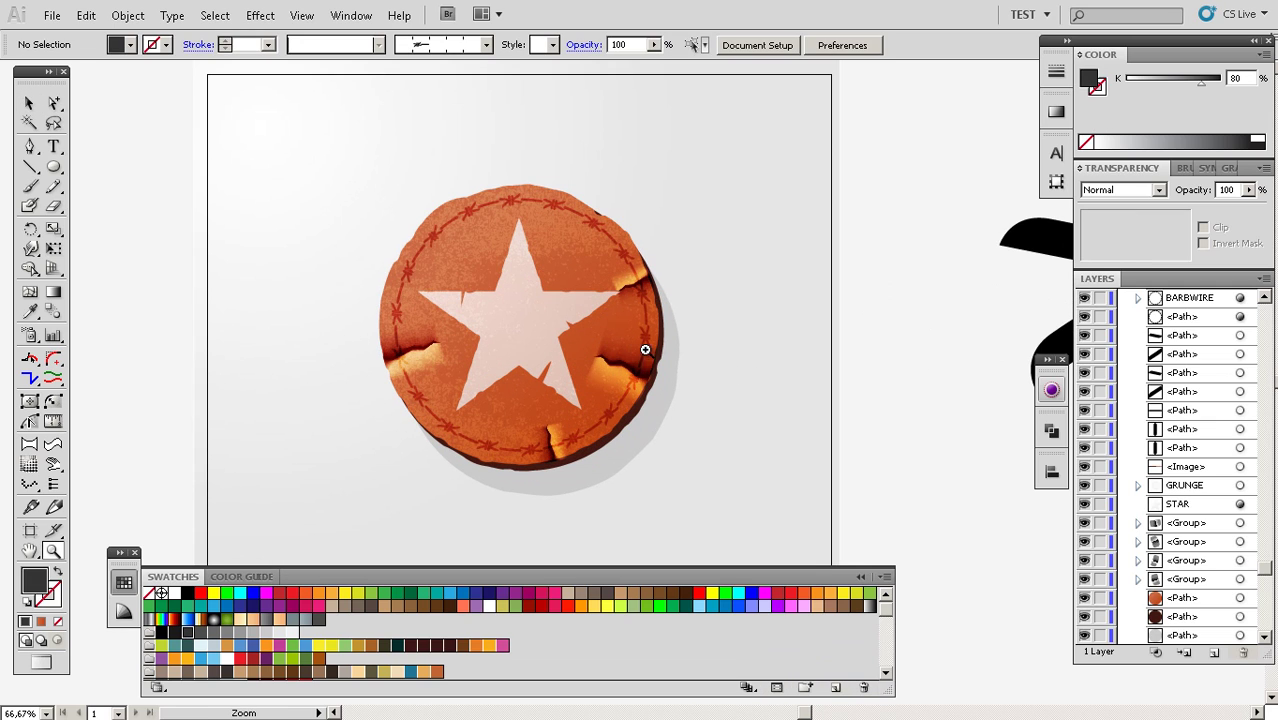
pyautogui.moveTo(631, 424); pyautogui.dragTo(638, 397)
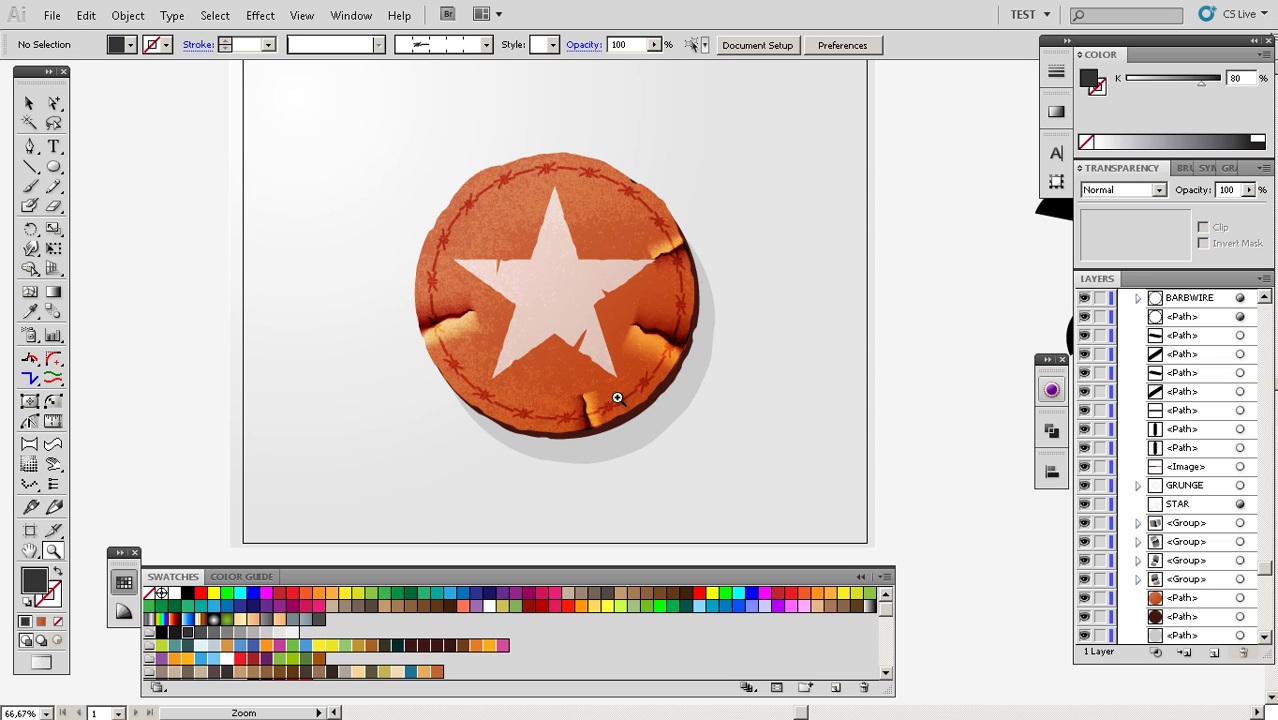
pyautogui.click(617, 398)
pyautogui.click(608, 399)
pyautogui.press('v')
pyautogui.click(607, 375)
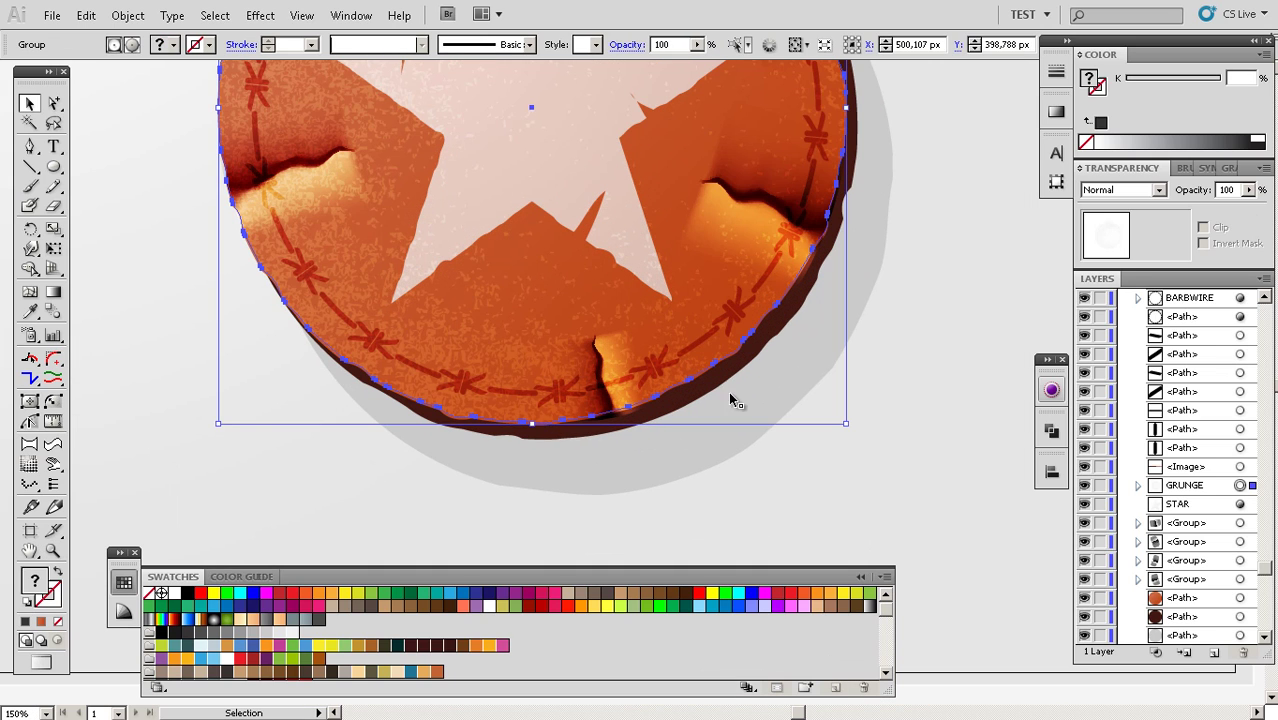
pyautogui.click(1240, 526)
pyautogui.moveTo(682, 353); pyautogui.dragTo(505, 390)
# Flip the crease on the badge's left edge upside down at about 123 × 189 px and deselect it
pyautogui.moveTo(773, 376); pyautogui.dragTo(772, 517)
pyautogui.moveTo(802, 185); pyautogui.dragTo(745, 269)
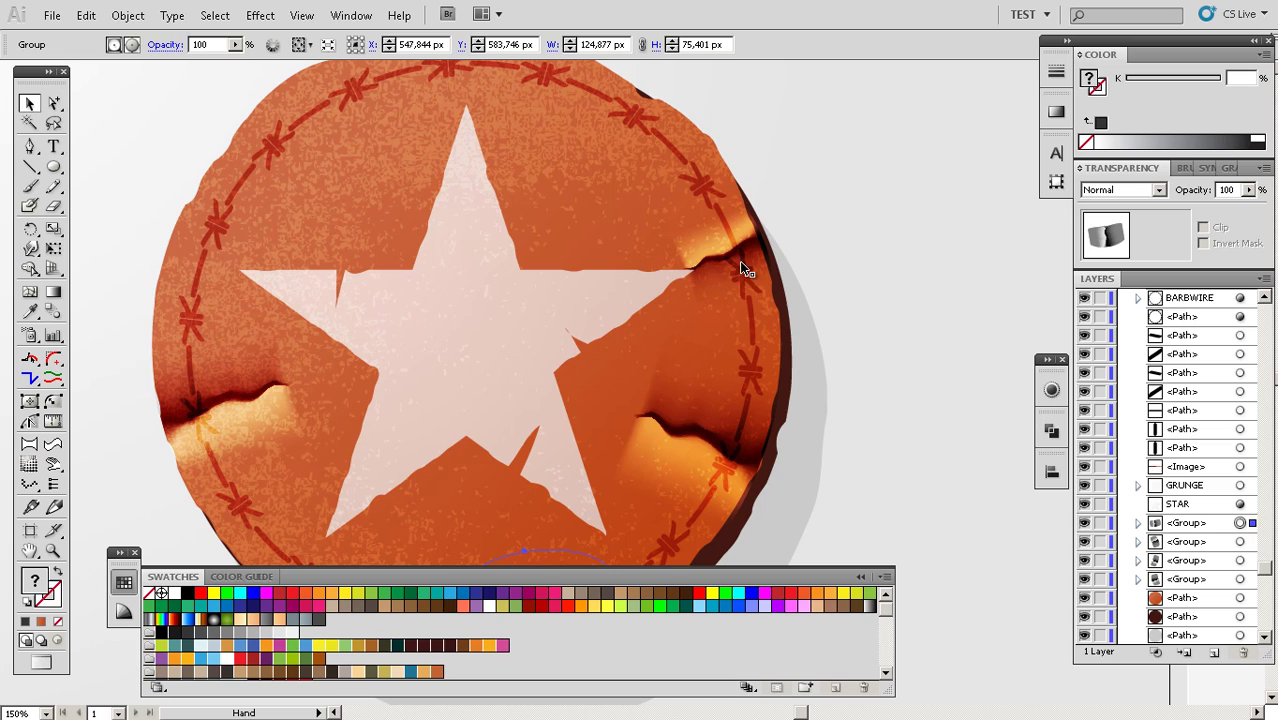
pyautogui.click(1240, 542)
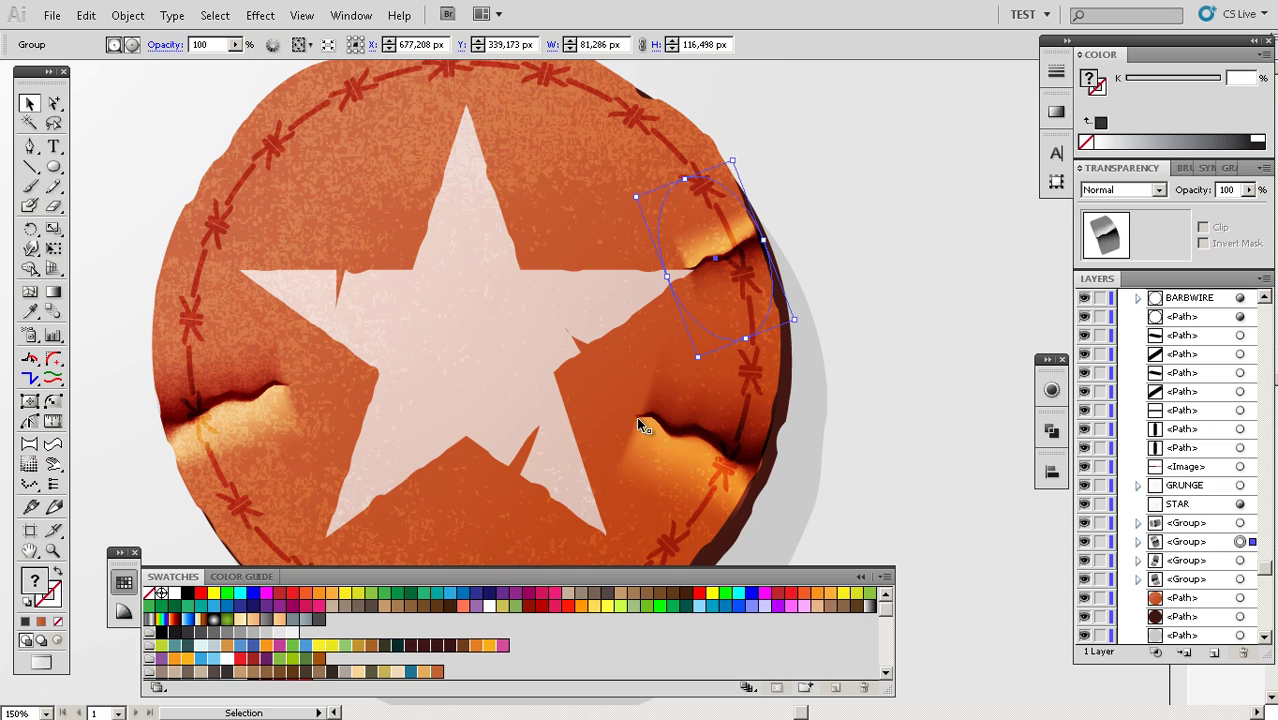
pyautogui.moveTo(480, 464); pyautogui.dragTo(720, 416)
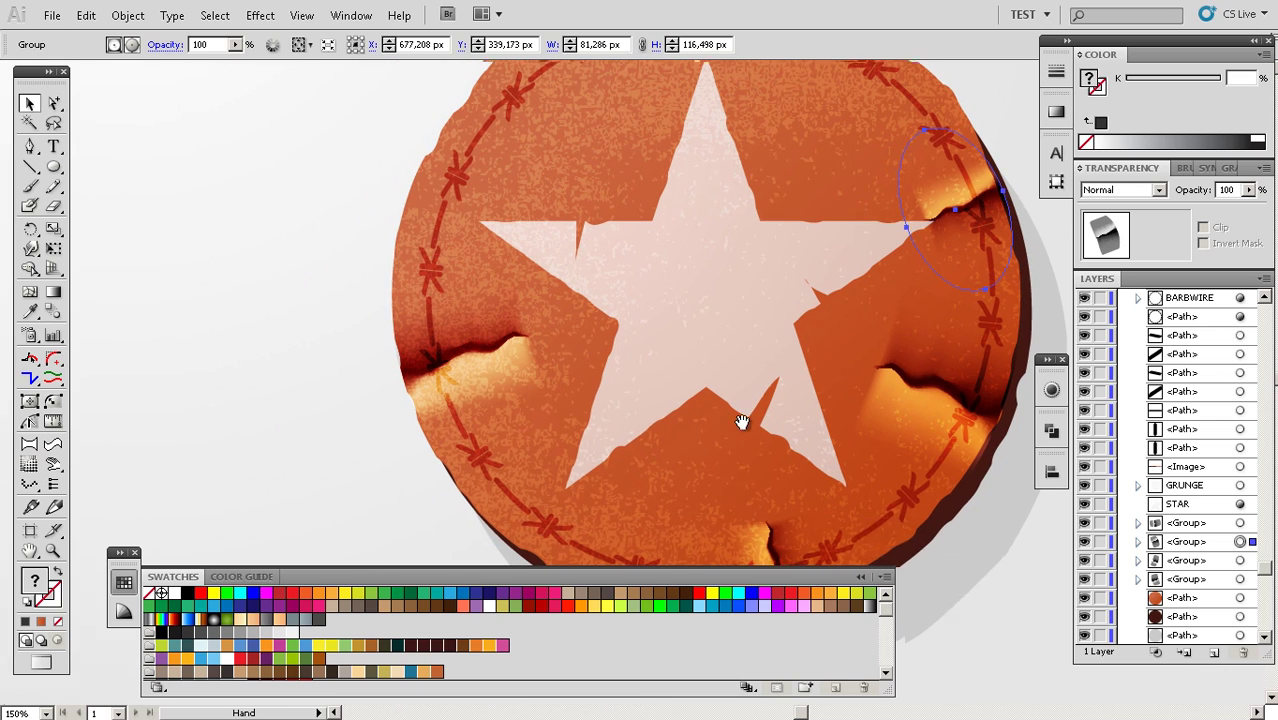
pyautogui.click(1240, 486)
pyautogui.click(1240, 579)
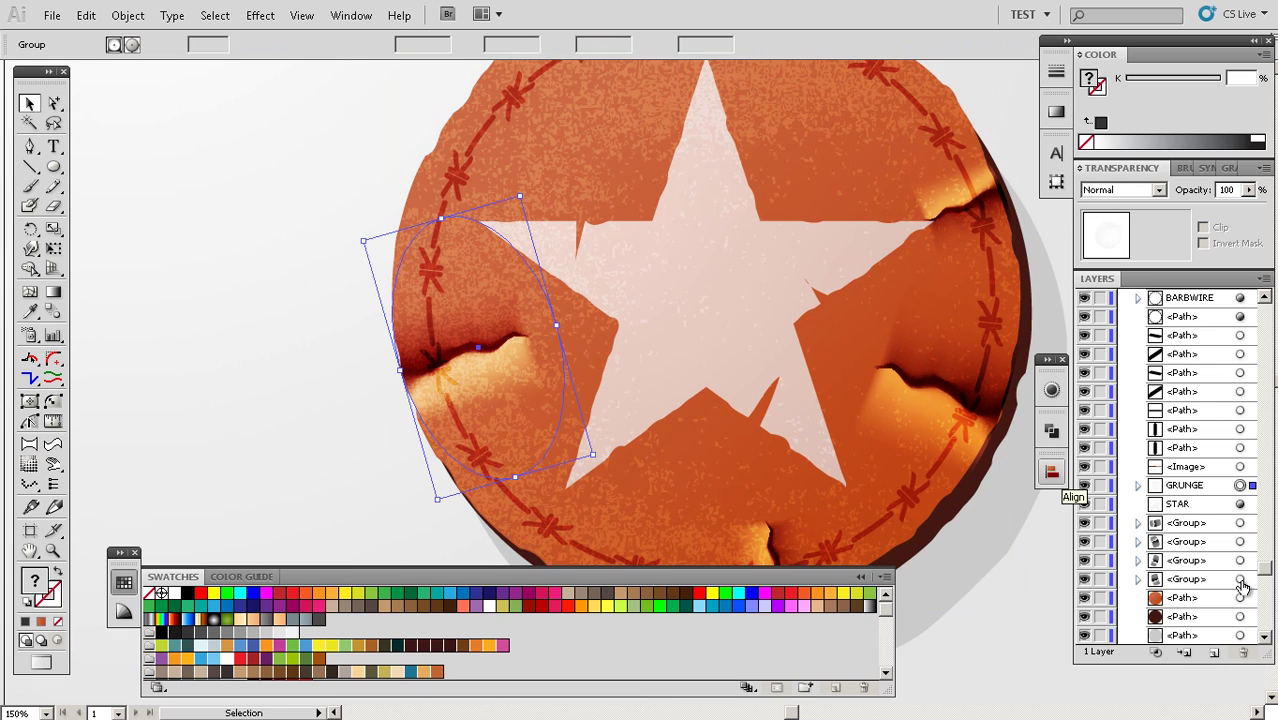
pyautogui.moveTo(516, 475); pyautogui.dragTo(408, 224)
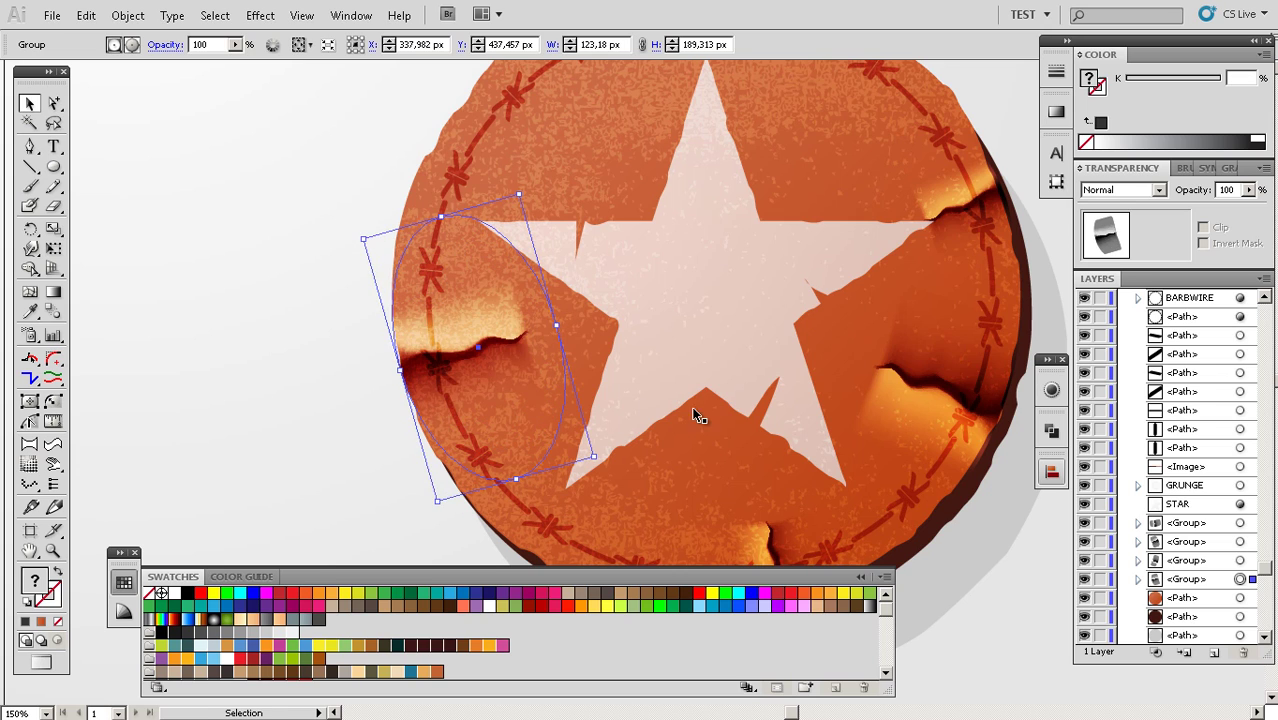
pyautogui.press('z')
pyautogui.hotkey('ctrl', '-')
pyautogui.hotkey('ctrl', '-')
pyautogui.hotkey('ctrl', '-')
pyautogui.hotkey('ctrl', '-')
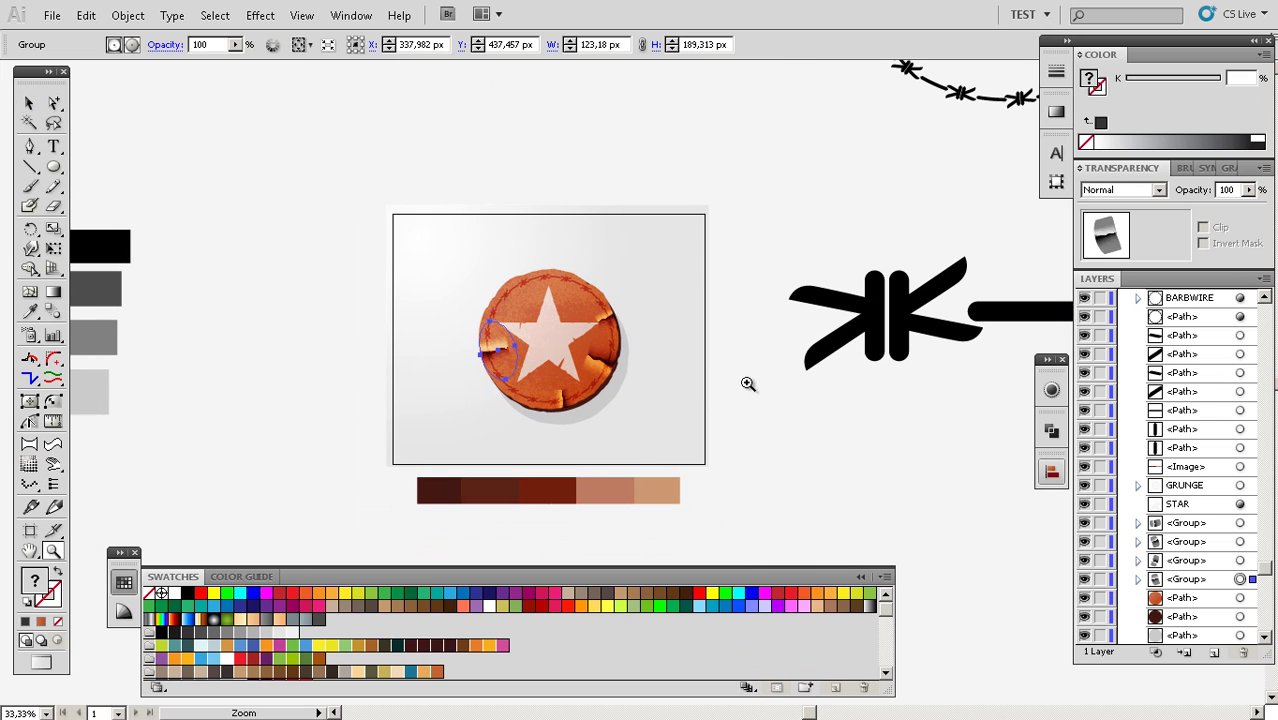
pyautogui.keyDown('ctrl'); pyautogui.click(735, 384); pyautogui.keyUp('ctrl')
# Rotate the large right-hand crease clockwise and move it to the badge's lower-right edge, beside the small bottom crease
pyautogui.click(627, 380)
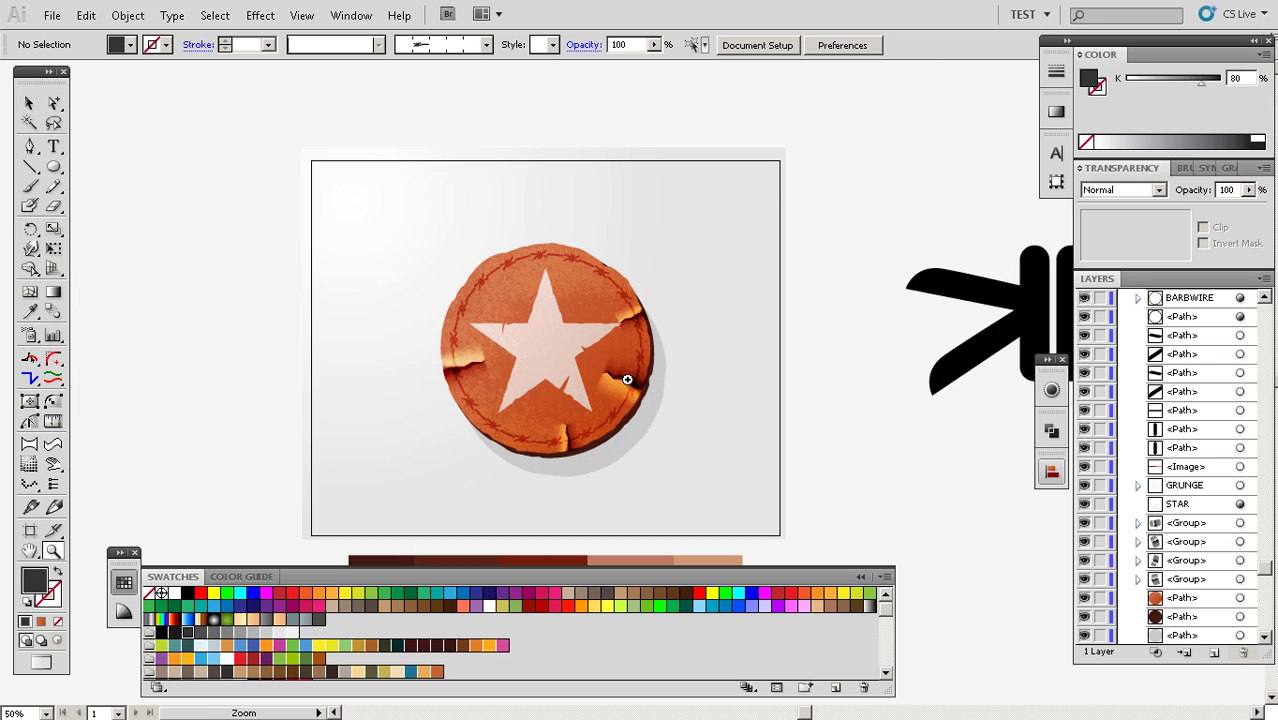
pyautogui.click(627, 380)
pyautogui.click(630, 380)
pyautogui.press('v')
pyautogui.click(660, 296)
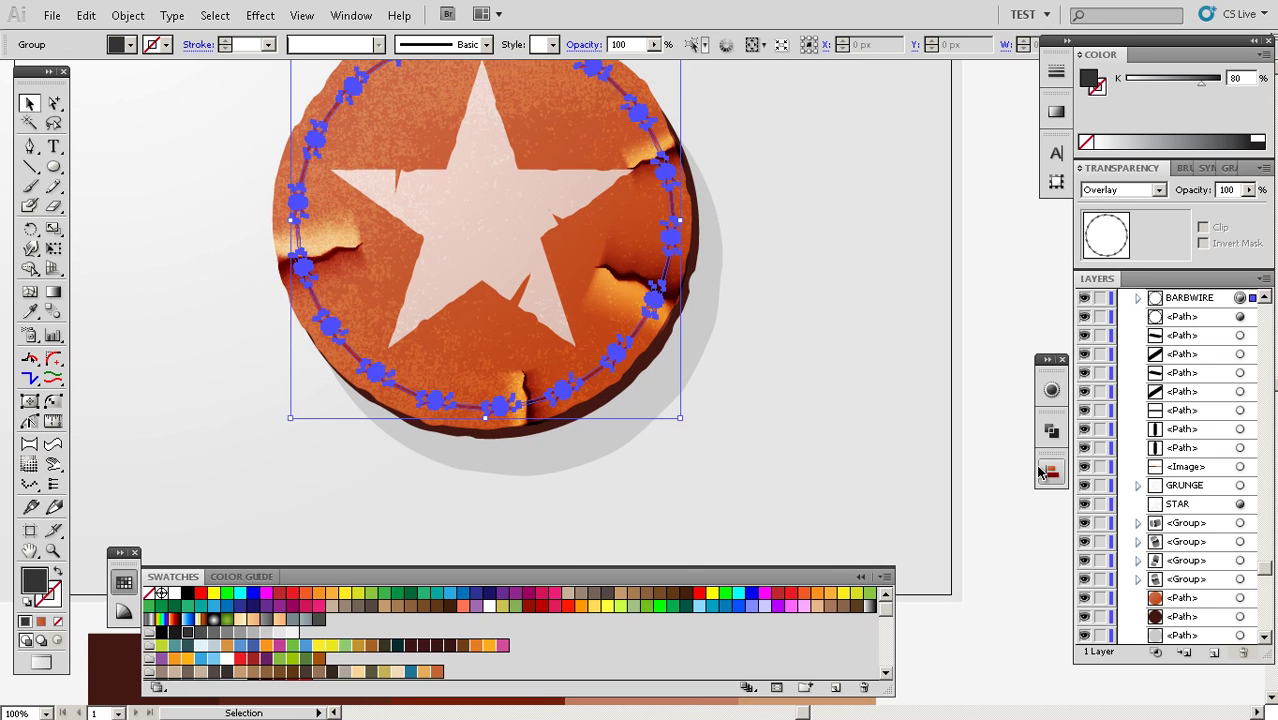
pyautogui.click(1240, 541)
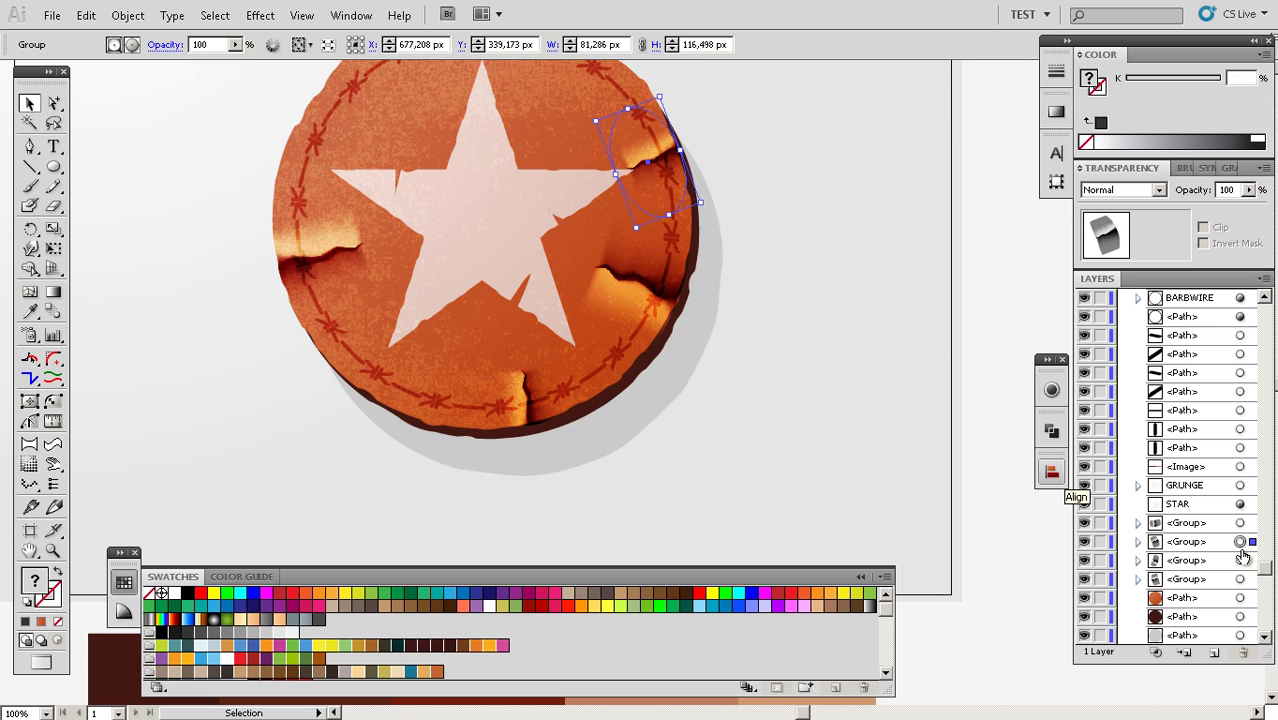
pyautogui.click(1240, 560)
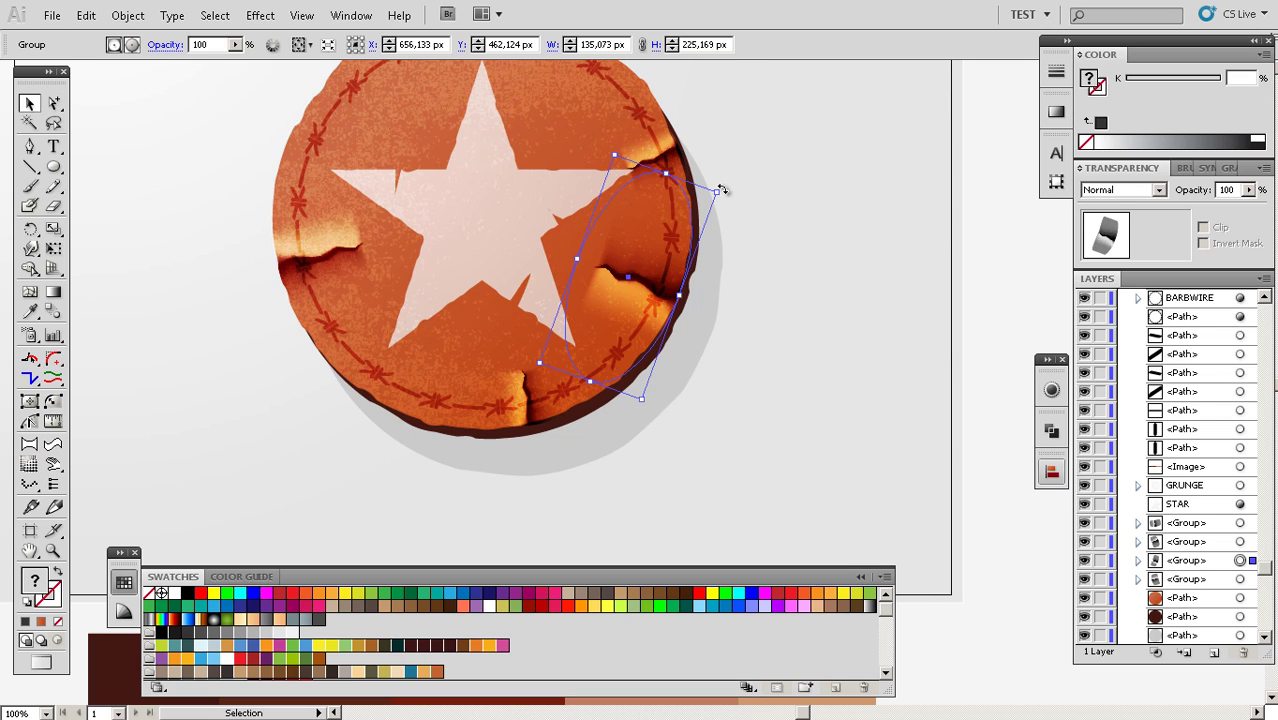
pyautogui.moveTo(722, 190); pyautogui.dragTo(680, 332)
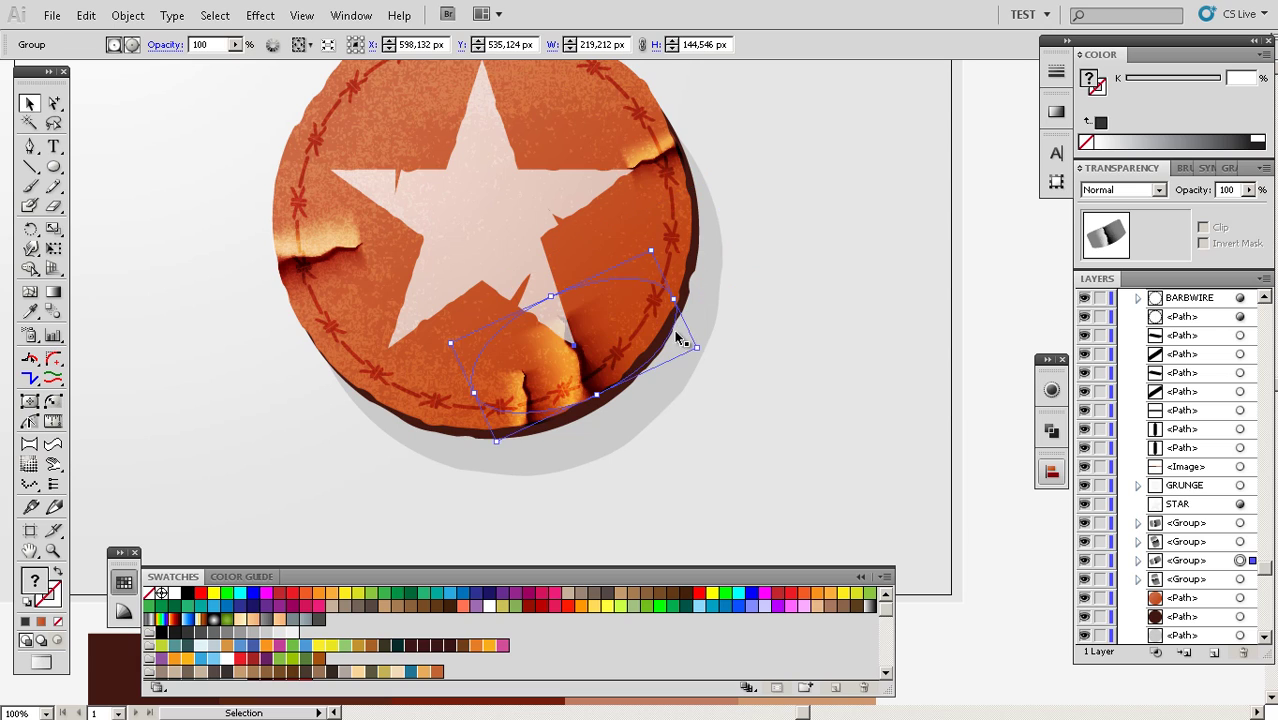
# Nudge the rotated lower-right crease right and up to about X 633, Y 521 px, away from the small bottom crease
pyautogui.click(684, 347)
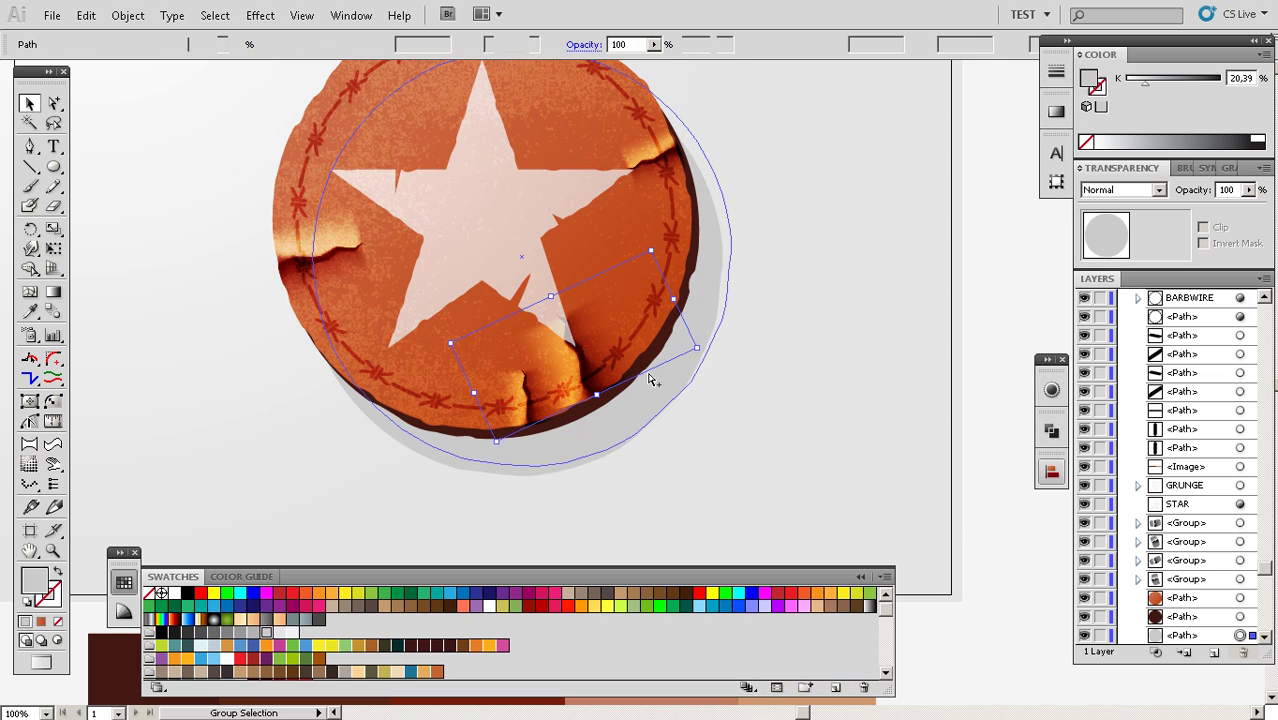
pyautogui.click(594, 403)
pyautogui.keyDown('ctrl'); pyautogui.click(598, 410); pyautogui.keyUp('ctrl')
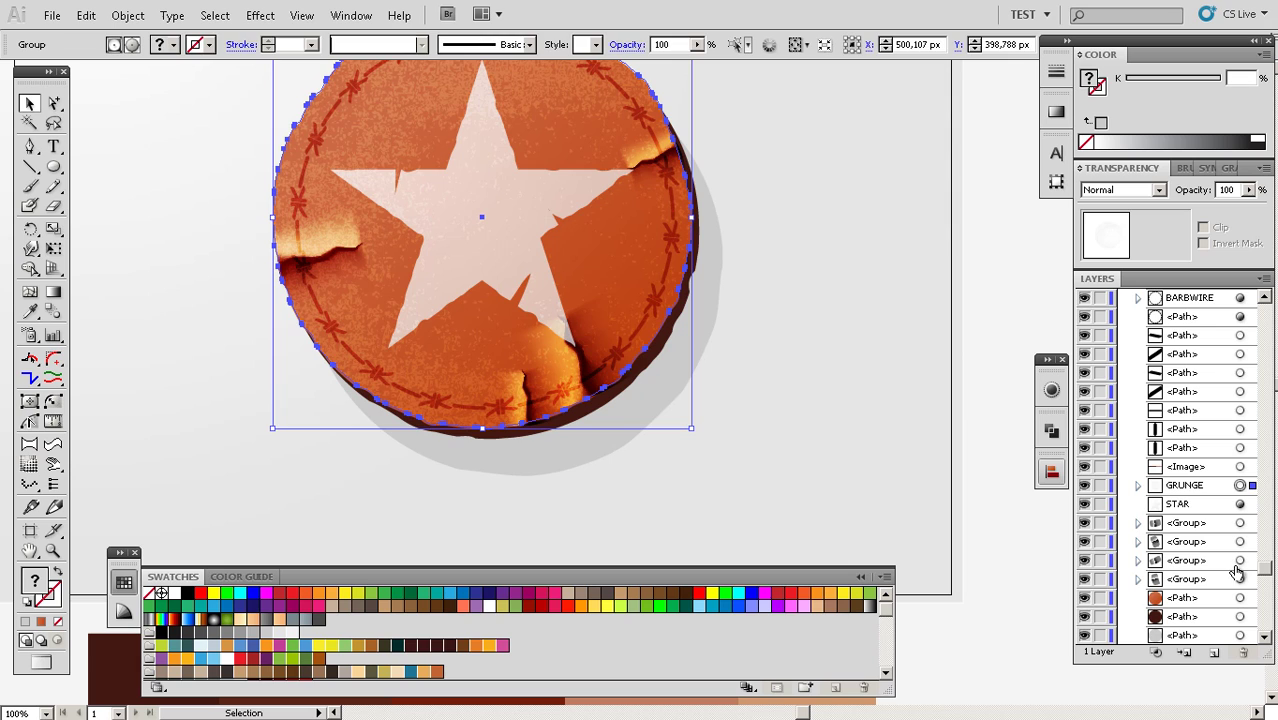
pyautogui.click(1240, 561)
pyautogui.press('Right')
pyautogui.press('Right')
pyautogui.press('Right')
pyautogui.press('Right')
pyautogui.press('Right')
pyautogui.press('Right')
pyautogui.press('Right')
pyautogui.press('Right')
pyautogui.press('Right')
pyautogui.press('Right')
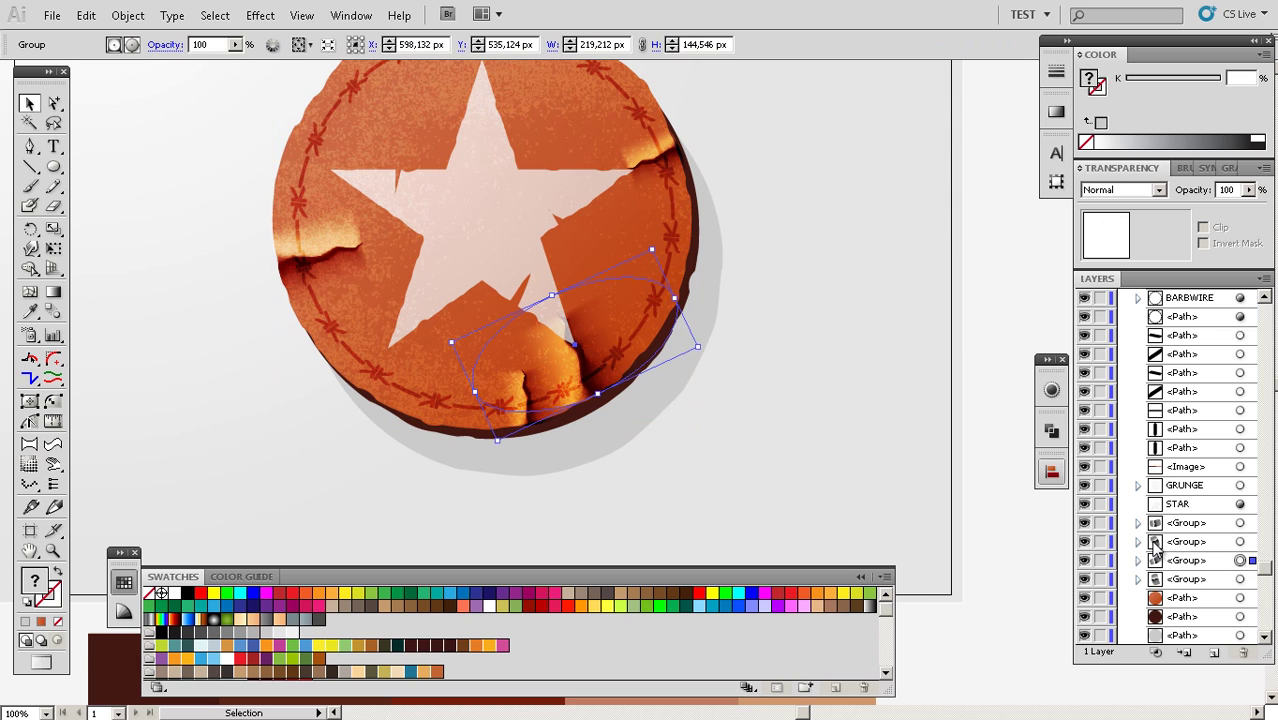
pyautogui.press('Up')
pyautogui.press('Up')
pyautogui.press('Up')
pyautogui.press('Up')
pyautogui.press('Up')
pyautogui.press('Up')
pyautogui.press('Up')
pyautogui.press('Up')
pyautogui.press('Up')
pyautogui.press('Right')
pyautogui.press('Up')
pyautogui.press('Right')
pyautogui.press('Up')
pyautogui.press('Right')
pyautogui.press('Up')
pyautogui.press('Right')
pyautogui.press('Up')
pyautogui.press('Right')
pyautogui.press('Up')
pyautogui.press('Right')
pyautogui.press('Up')
pyautogui.press('Right')
pyautogui.press('Up')
pyautogui.press('Right')
pyautogui.press('Up')
pyautogui.press('Right')
pyautogui.press('Up')
pyautogui.press('Right')
pyautogui.press('Right')
pyautogui.press('Right')
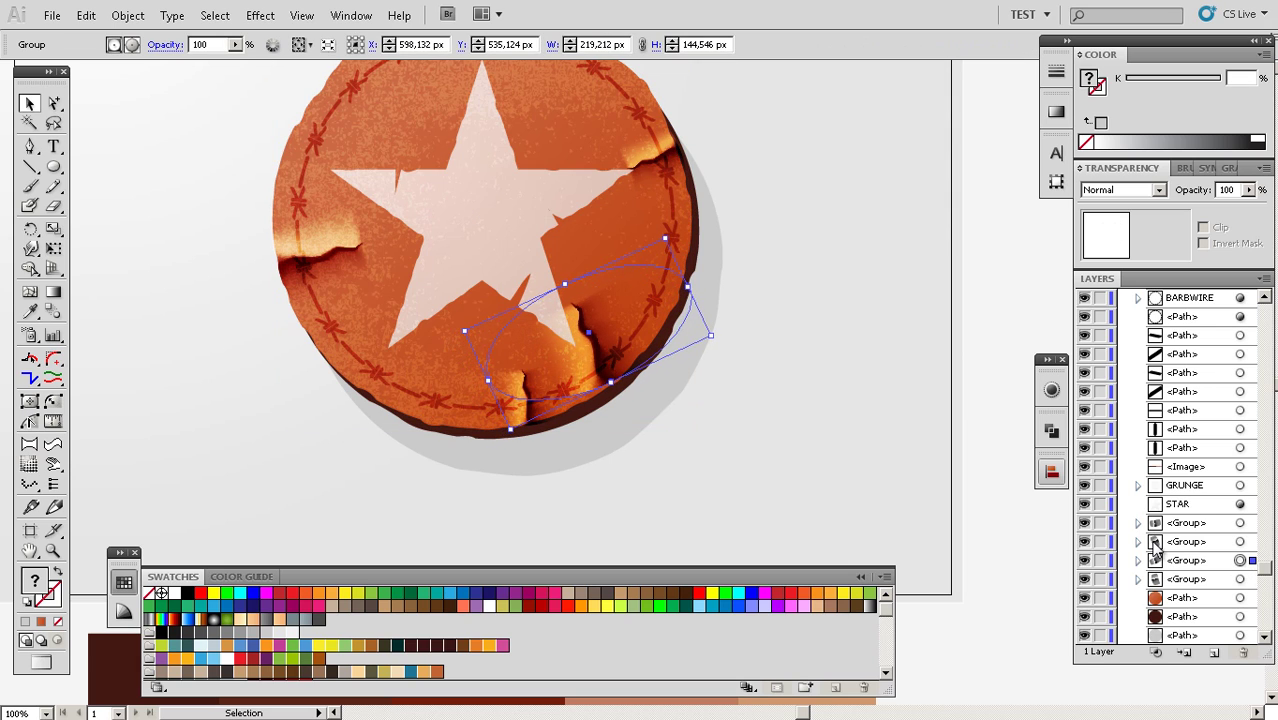
pyautogui.press('Right')
pyautogui.press('Down')
pyautogui.press('Right')
pyautogui.press('Down')
pyautogui.press('Right')
pyautogui.press('Down')
pyautogui.press('Right')
pyautogui.press('Down')
pyautogui.press('Right')
pyautogui.press('Down')
pyautogui.press('Right')
pyautogui.press('Right')
pyautogui.press('Right')
pyautogui.press('Right')
pyautogui.press('Right')
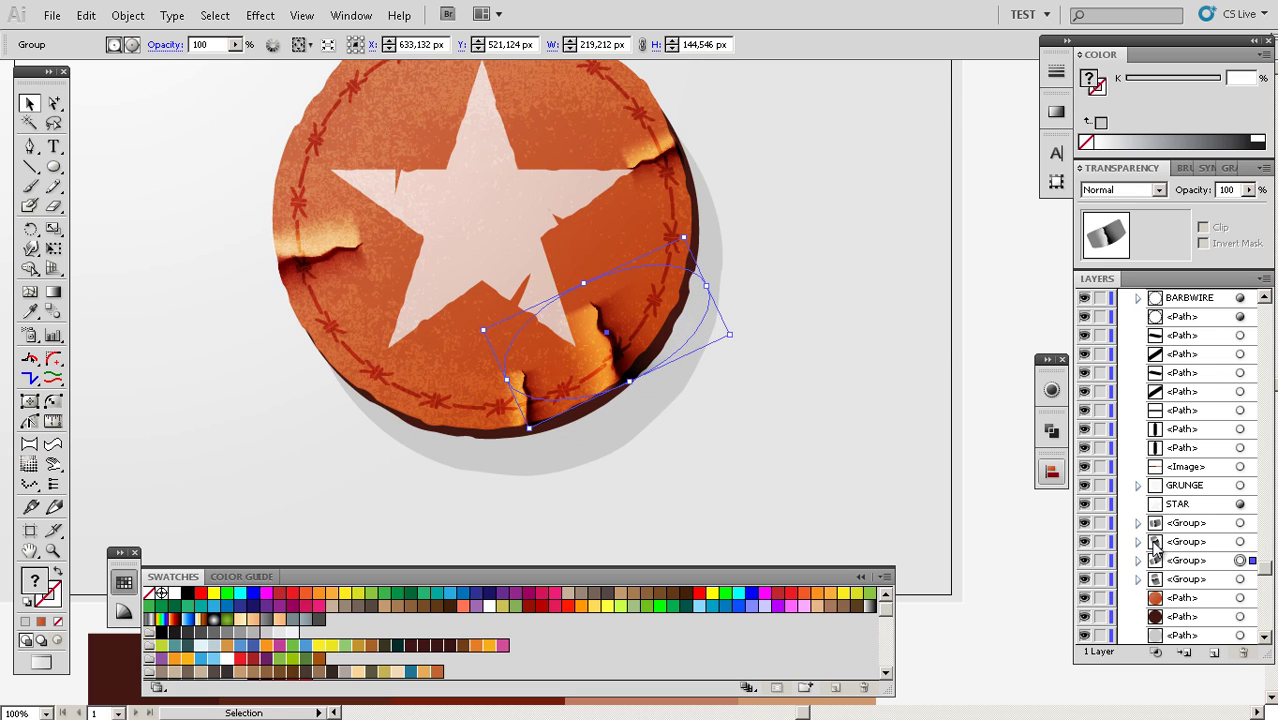
# Deselect everything and examine the badge's rearranged creases at different zoom levels
pyautogui.keyDown('ctrl'); pyautogui.keyDown('alt'); pyautogui.click(606, 383); pyautogui.keyUp('alt'); pyautogui.keyUp('ctrl')
pyautogui.moveTo(652, 377); pyautogui.dragTo(662, 422)
pyautogui.click(638, 402)
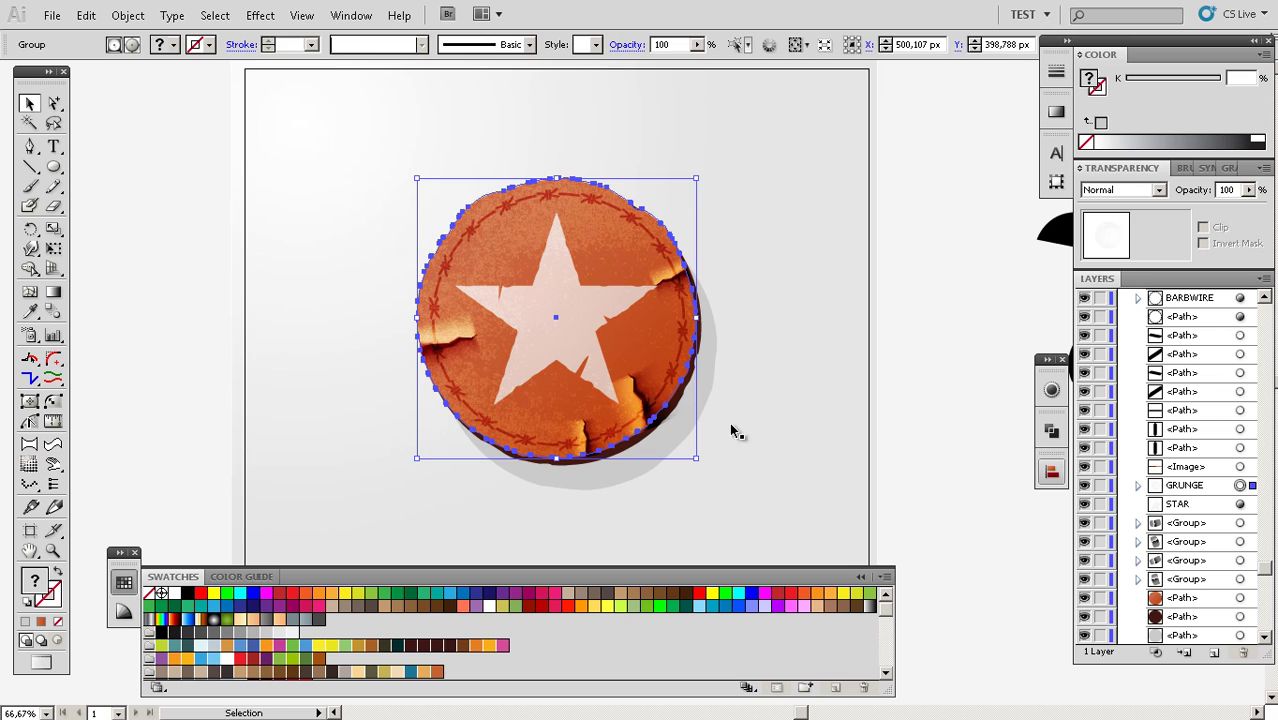
pyautogui.click(884, 416)
pyautogui.press('z')
pyautogui.click(605, 420)
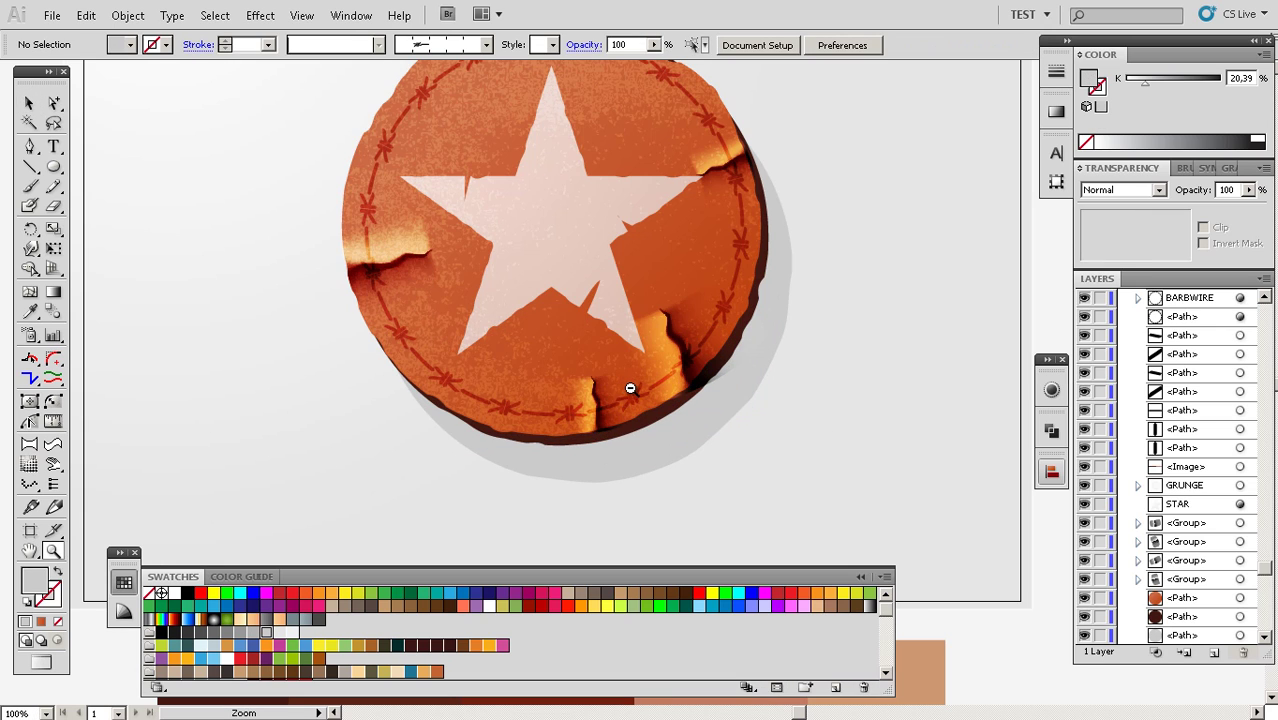
pyautogui.keyDown('alt'); pyautogui.click(630, 388); pyautogui.keyUp('alt')
pyautogui.keyDown('alt'); pyautogui.click(630, 388); pyautogui.keyUp('alt')
pyautogui.moveTo(645, 375); pyautogui.dragTo(637, 412)
pyautogui.click(600, 390)
pyautogui.click(600, 390)
pyautogui.press('v')
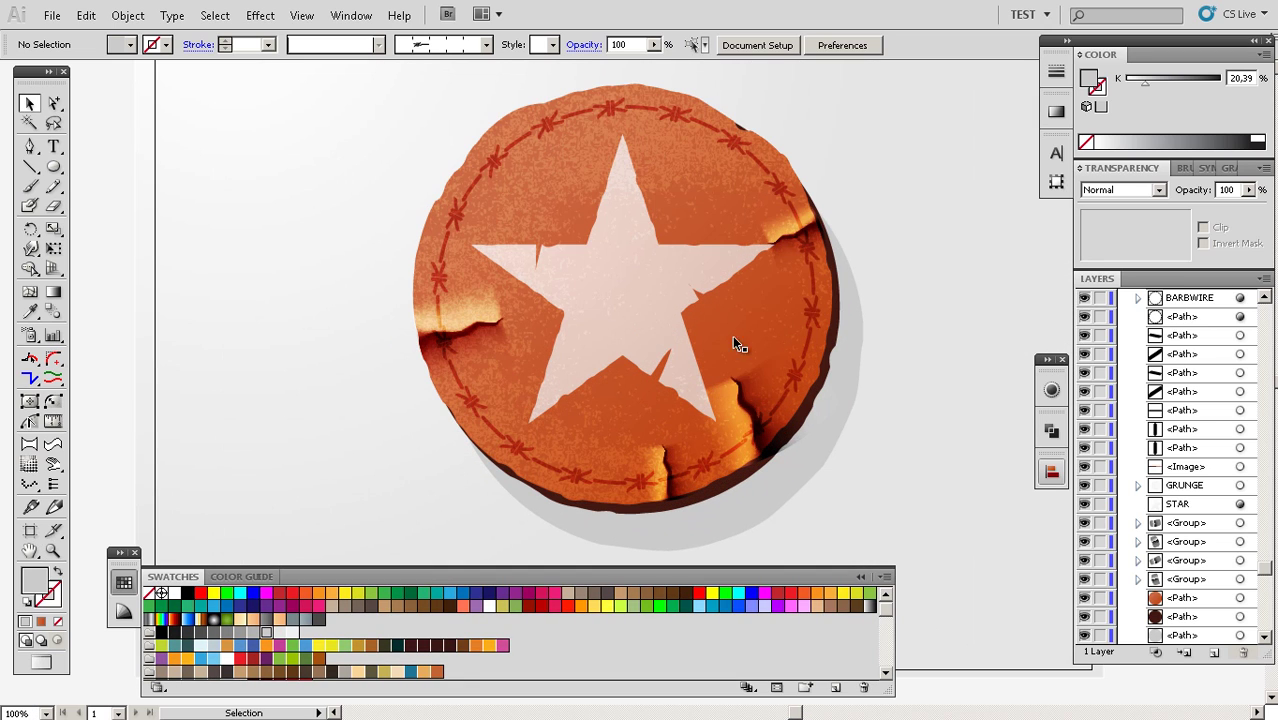
# Try stacking a duplicate of the left-edge crease exactly in place and remove the copy
pyautogui.click(1240, 579)
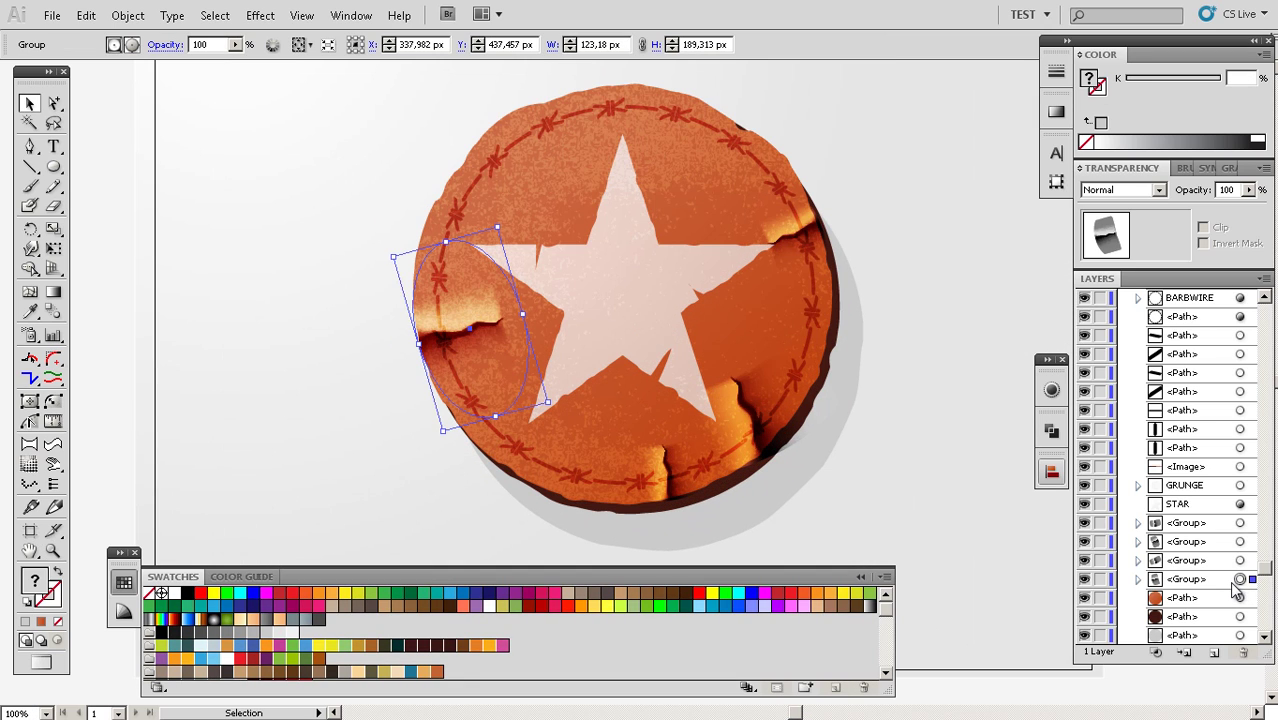
pyautogui.hotkey('ctrl', 'f')
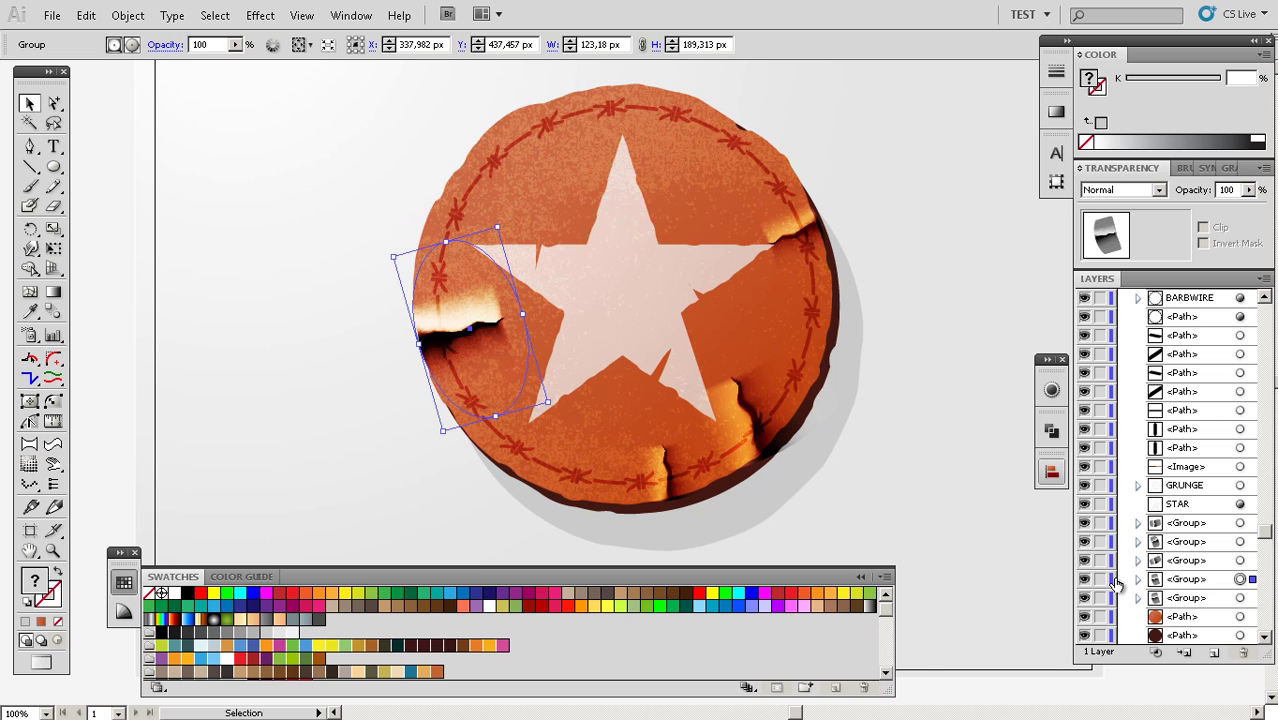
pyautogui.press('Delete')
# Stretch the grey shadow shape behind the badge toward the lower right with the Warp tool
pyautogui.press('z')
pyautogui.keyDown('alt'); pyautogui.click(670, 319); pyautogui.keyUp('alt')
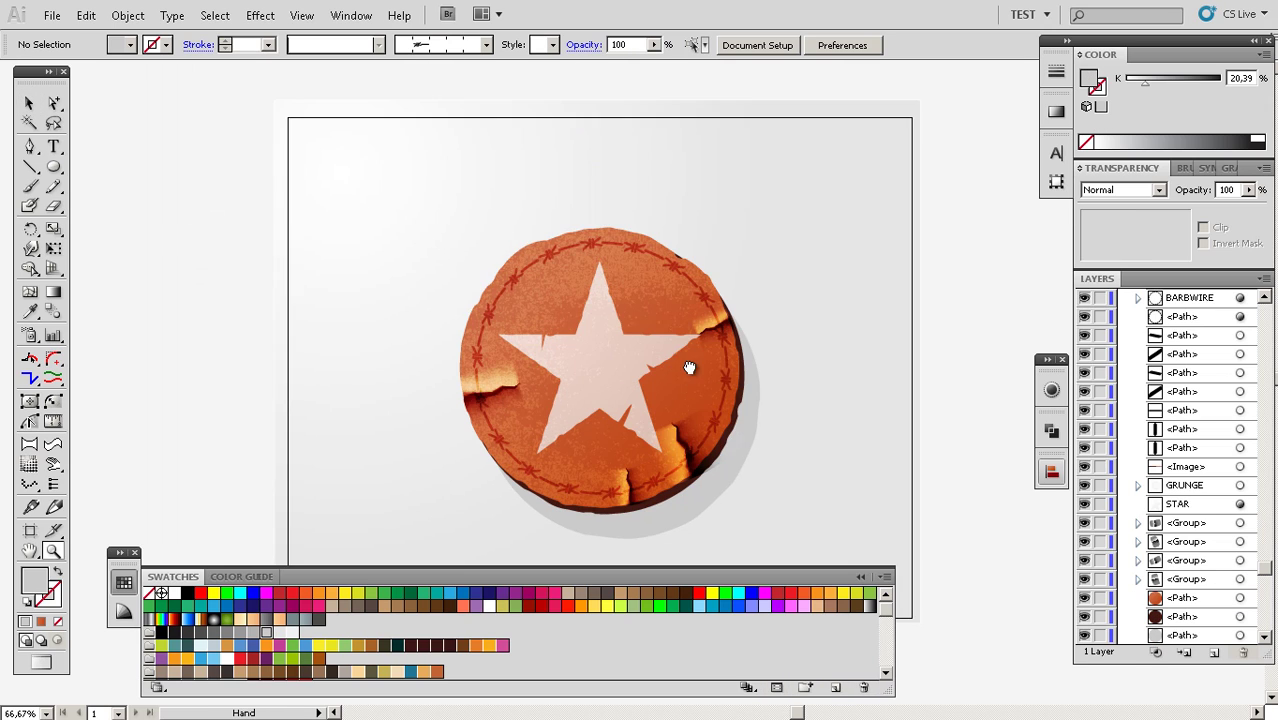
pyautogui.moveTo(689, 368); pyautogui.dragTo(678, 306)
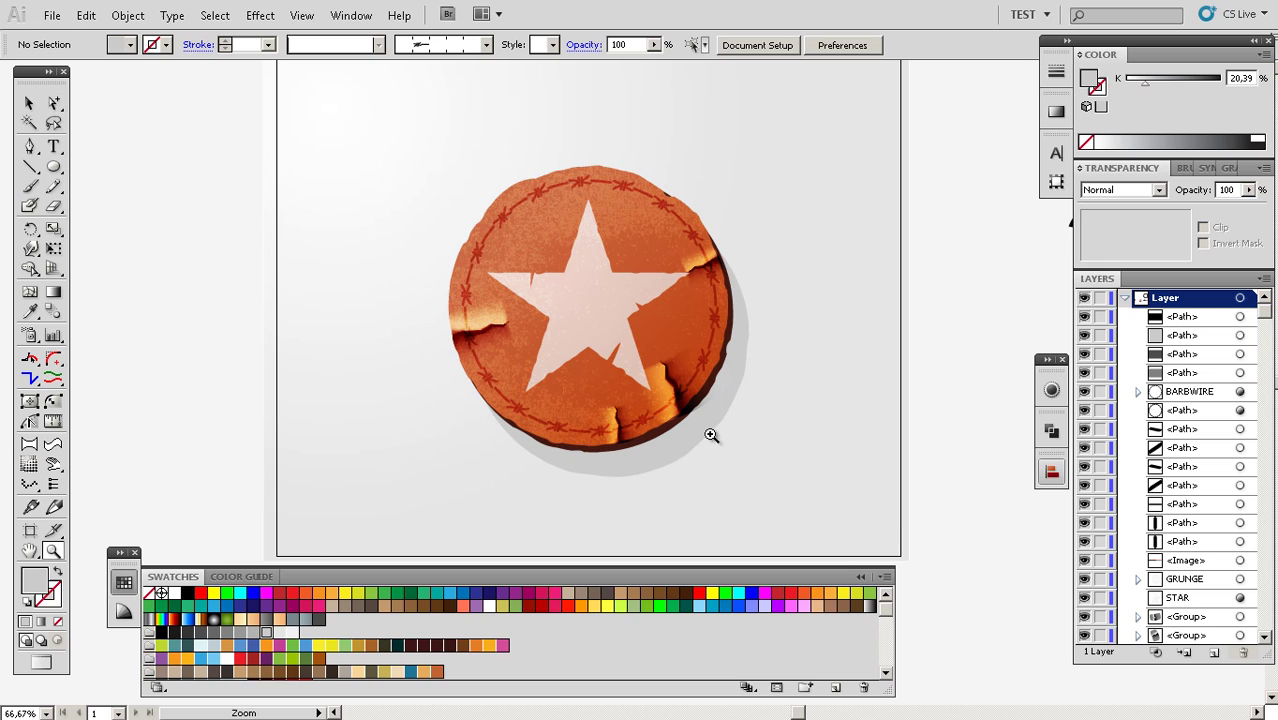
pyautogui.moveTo(727, 449); pyautogui.dragTo(721, 421)
pyautogui.press('a')
pyautogui.click(684, 421)
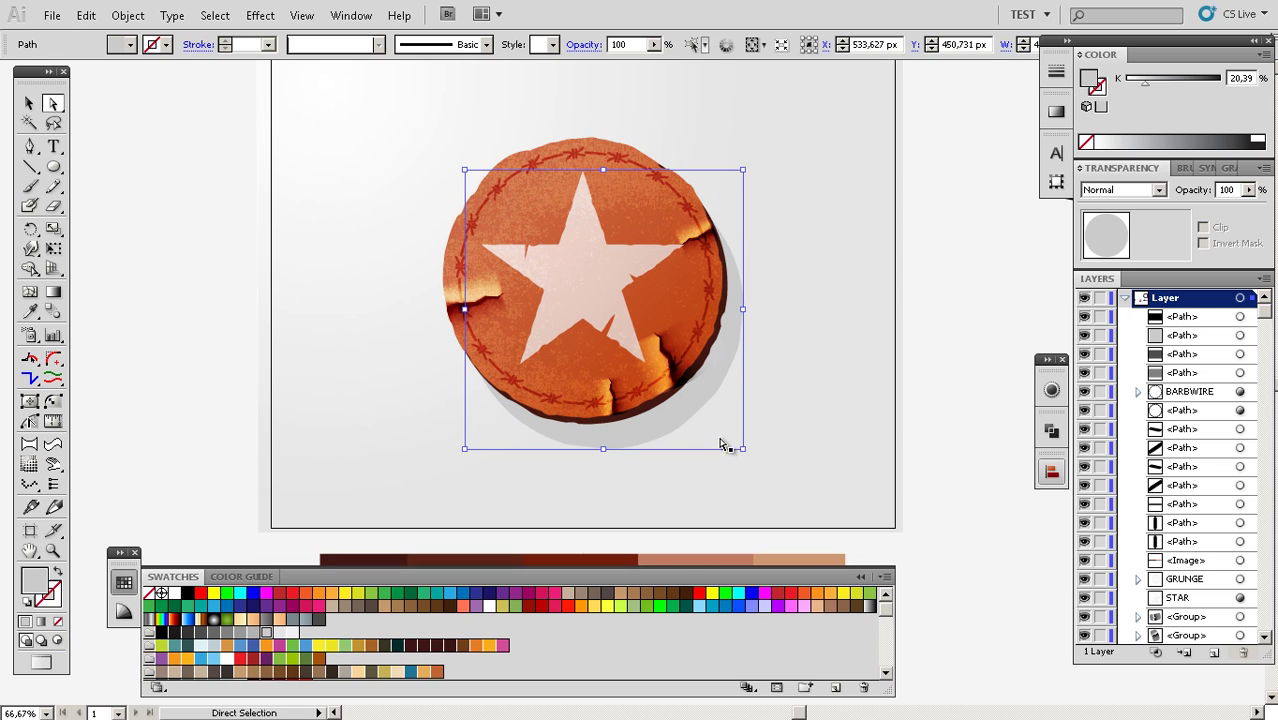
pyautogui.hotkey('shift', 'r')
pyautogui.moveTo(671, 430)
pyautogui.mouseDown()
pyautogui.moveTo(650, 391)
pyautogui.moveTo(722, 428)
pyautogui.mouseUp()
pyautogui.moveTo(680, 303); pyautogui.dragTo(745, 334)
pyautogui.moveTo(580, 405); pyautogui.dragTo(645, 419)
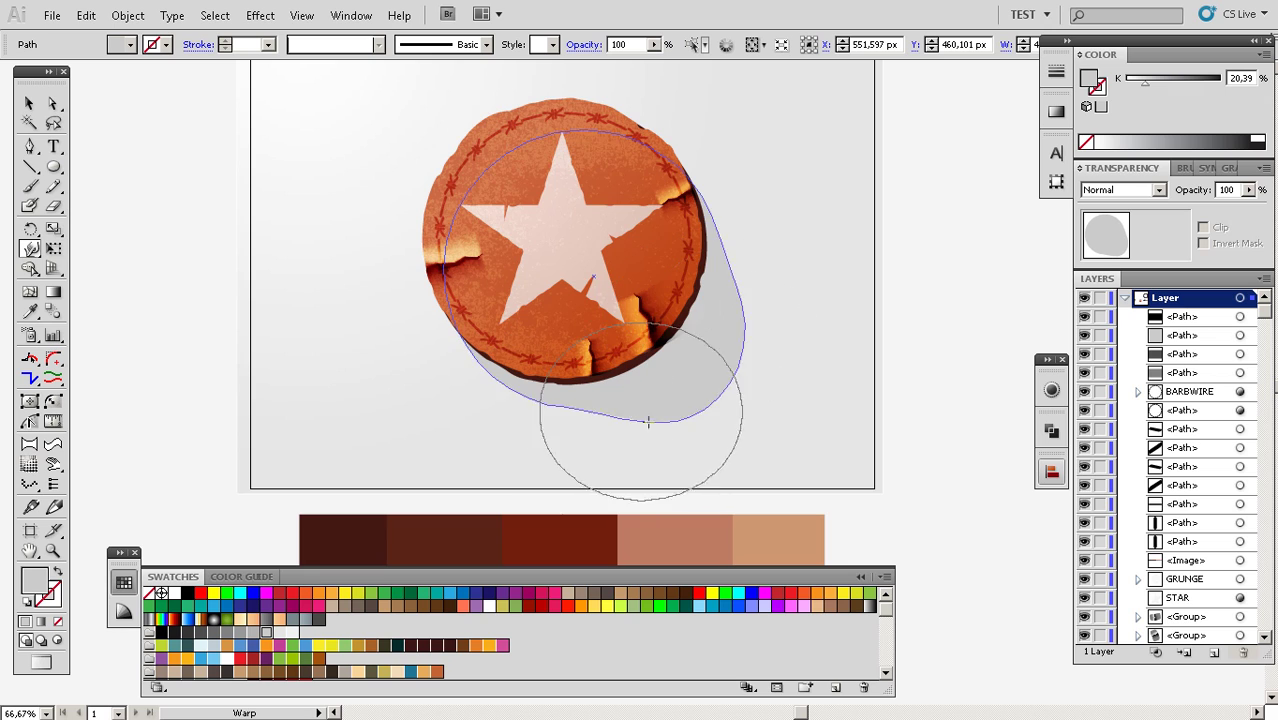
# Smooth the stretched shadow's lower-left and right-hand contours with further Warp strokes
pyautogui.moveTo(479, 411)
pyautogui.mouseDown()
pyautogui.moveTo(496, 394)
pyautogui.moveTo(530, 402)
pyautogui.mouseUp()
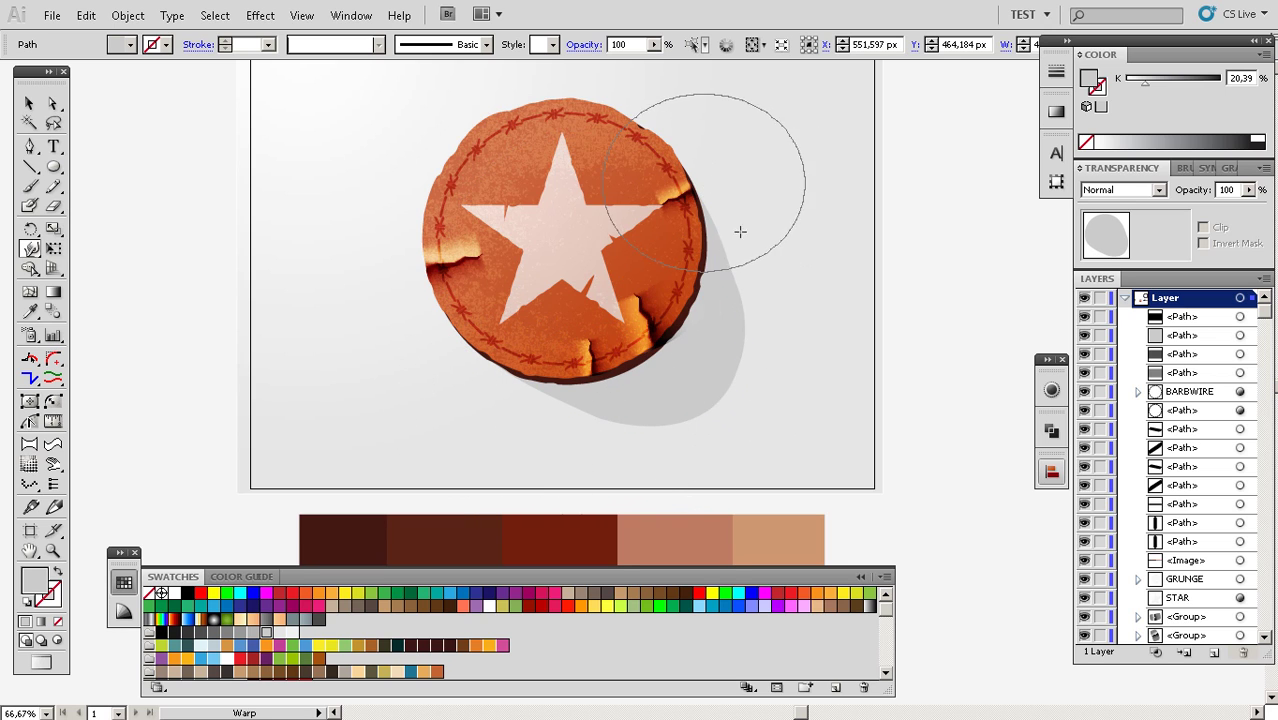
pyautogui.moveTo(752, 307); pyautogui.dragTo(756, 325)
pyautogui.moveTo(779, 274); pyautogui.dragTo(743, 322)
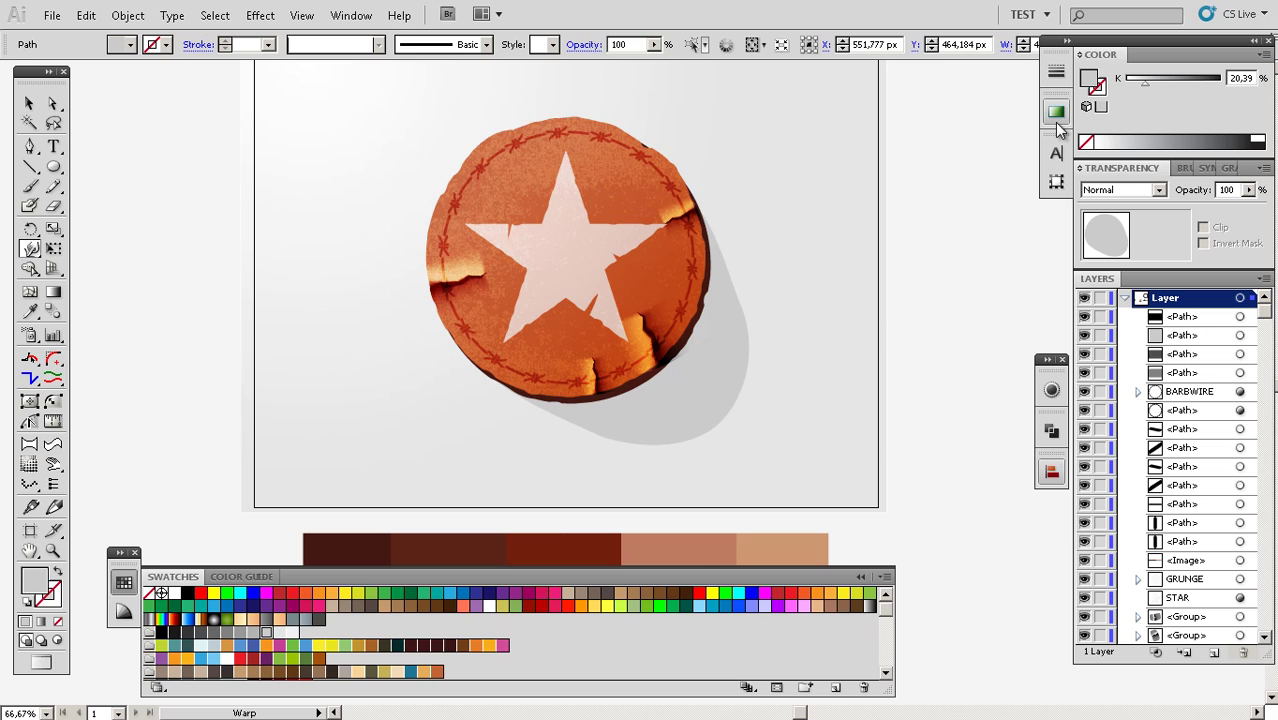
# Fill the shadow with a linear white-to-light-grey gradient running from its lower-right edge in toward the badge's centre
pyautogui.click(1060, 120)
pyautogui.moveTo(1087, 80); pyautogui.dragTo(990, 219)
pyautogui.press('g')
pyautogui.moveTo(707, 432); pyautogui.dragTo(574, 270)
# Set the opacity of the shadow gradient's white stop to 0%
pyautogui.click(851, 245)
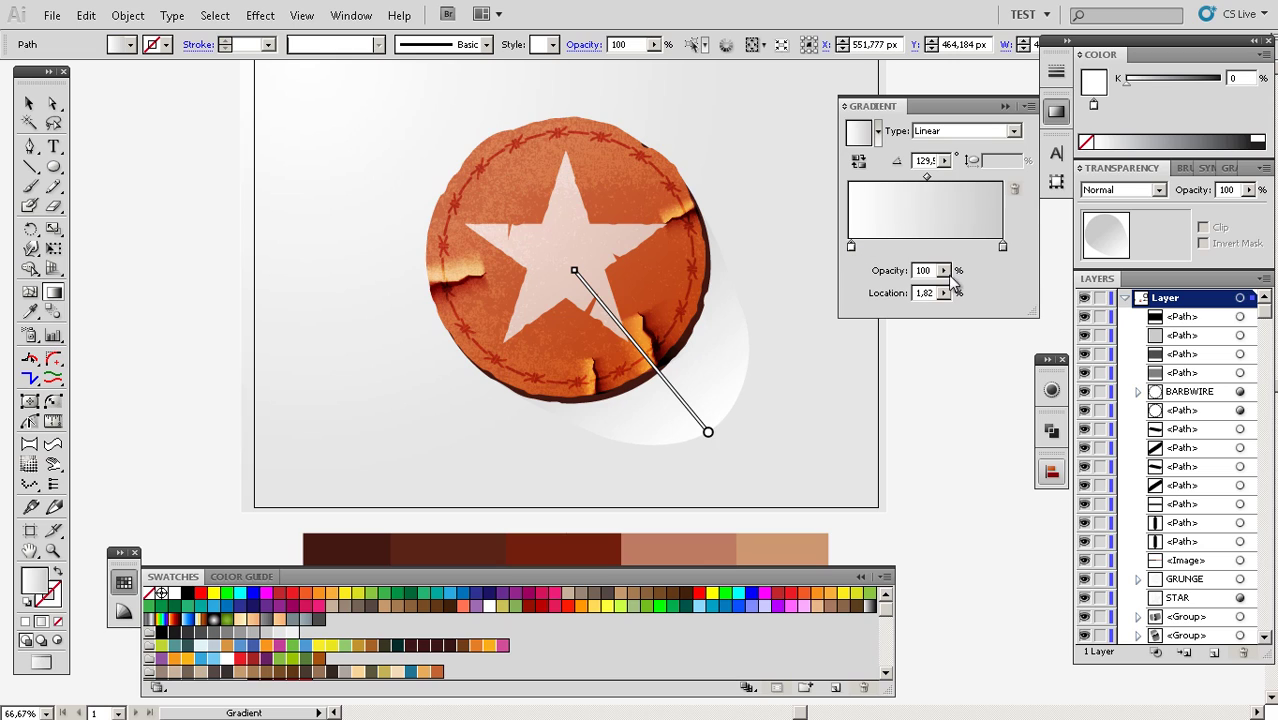
pyautogui.click(943, 292)
pyautogui.click(710, 350)
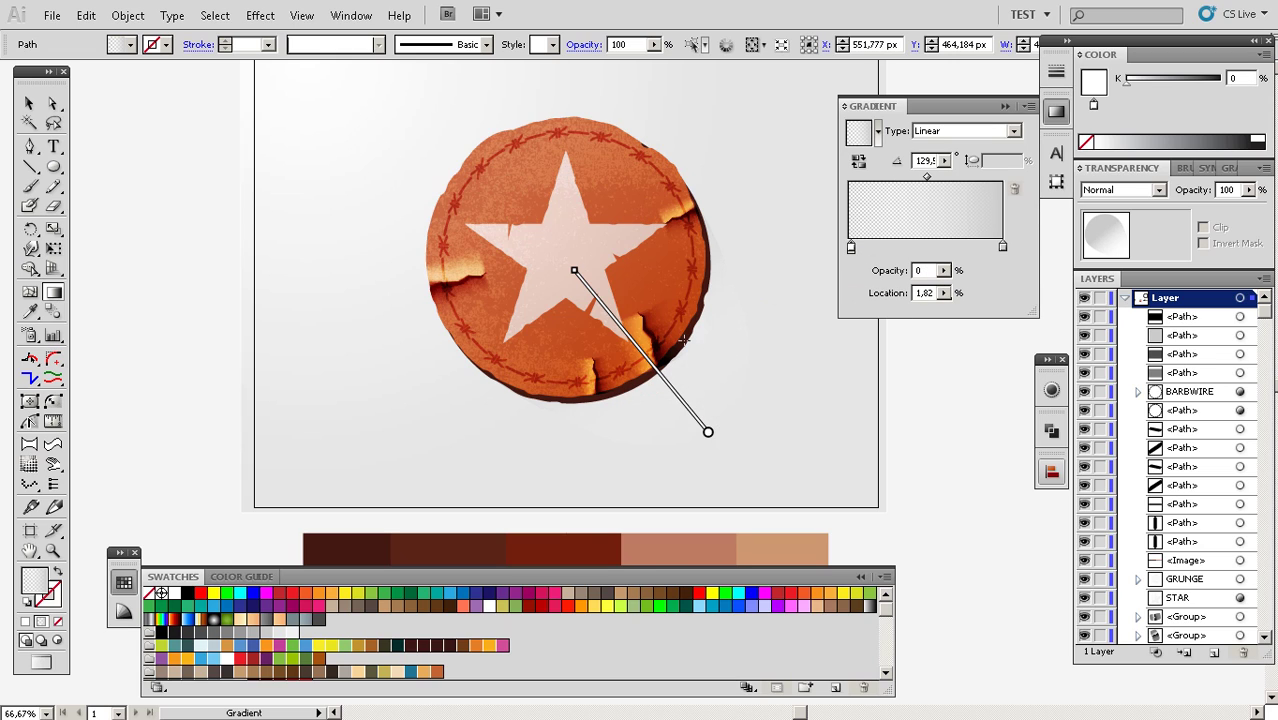
# Redraw the shadow's gradient at an angle of about 140° so it fades away from the badge, and deselect it
pyautogui.moveTo(678, 354); pyautogui.dragTo(740, 403)
pyautogui.moveTo(654, 413)
pyautogui.mouseDown()
pyautogui.moveTo(606, 350)
pyautogui.moveTo(722, 436)
pyautogui.moveTo(745, 413)
pyautogui.moveTo(799, 465)
pyautogui.mouseUp()
pyautogui.press('v')
pyautogui.click(942, 417)
# Collapse the gradient and swatch settings and examine the badge with its faded cast shadow at different zoom levels
pyautogui.press('z')
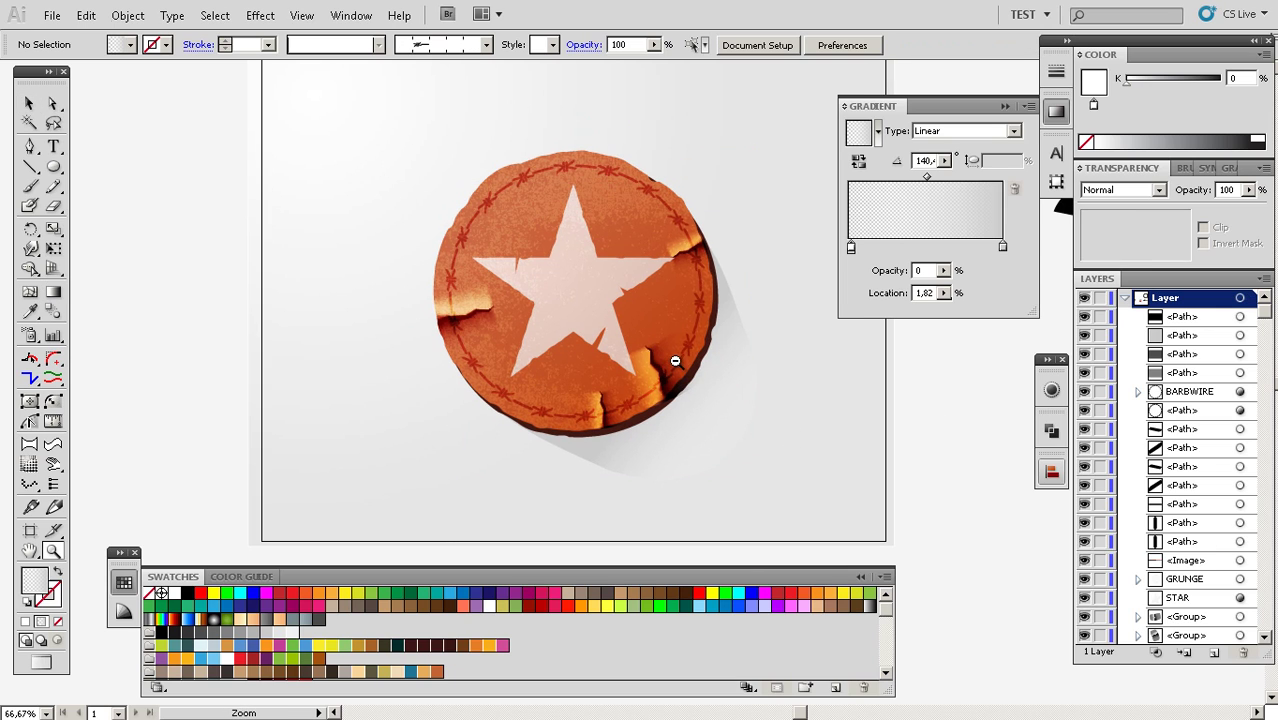
pyautogui.keyDown('alt'); pyautogui.click(672, 376); pyautogui.keyUp('alt')
pyautogui.moveTo(668, 374); pyautogui.dragTo(686, 406)
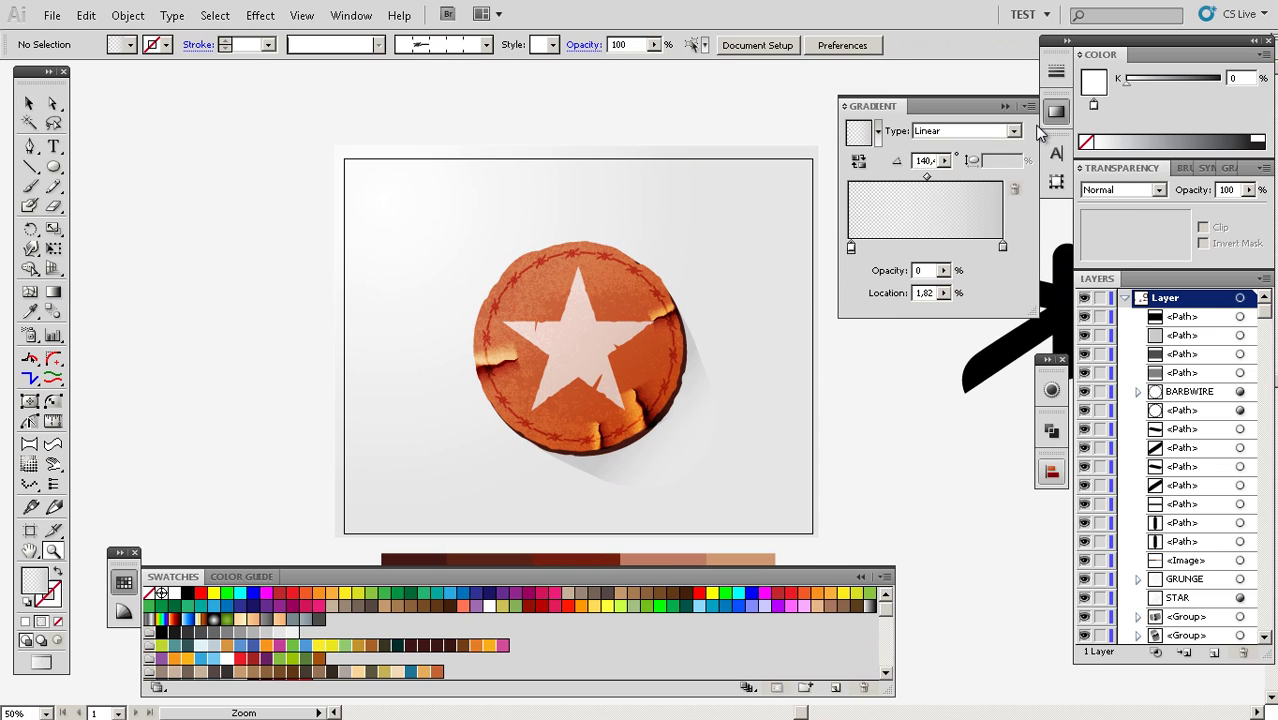
pyautogui.click(1055, 112)
pyautogui.moveTo(703, 412); pyautogui.dragTo(744, 362)
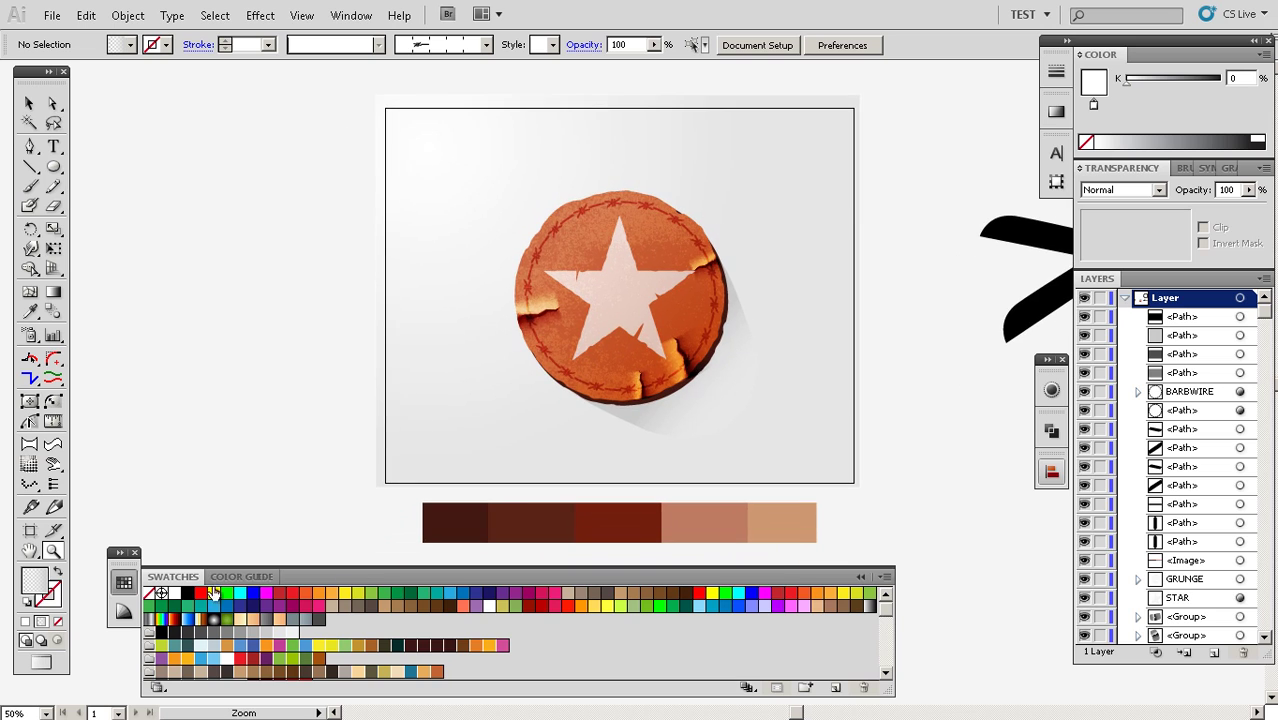
pyautogui.click(124, 583)
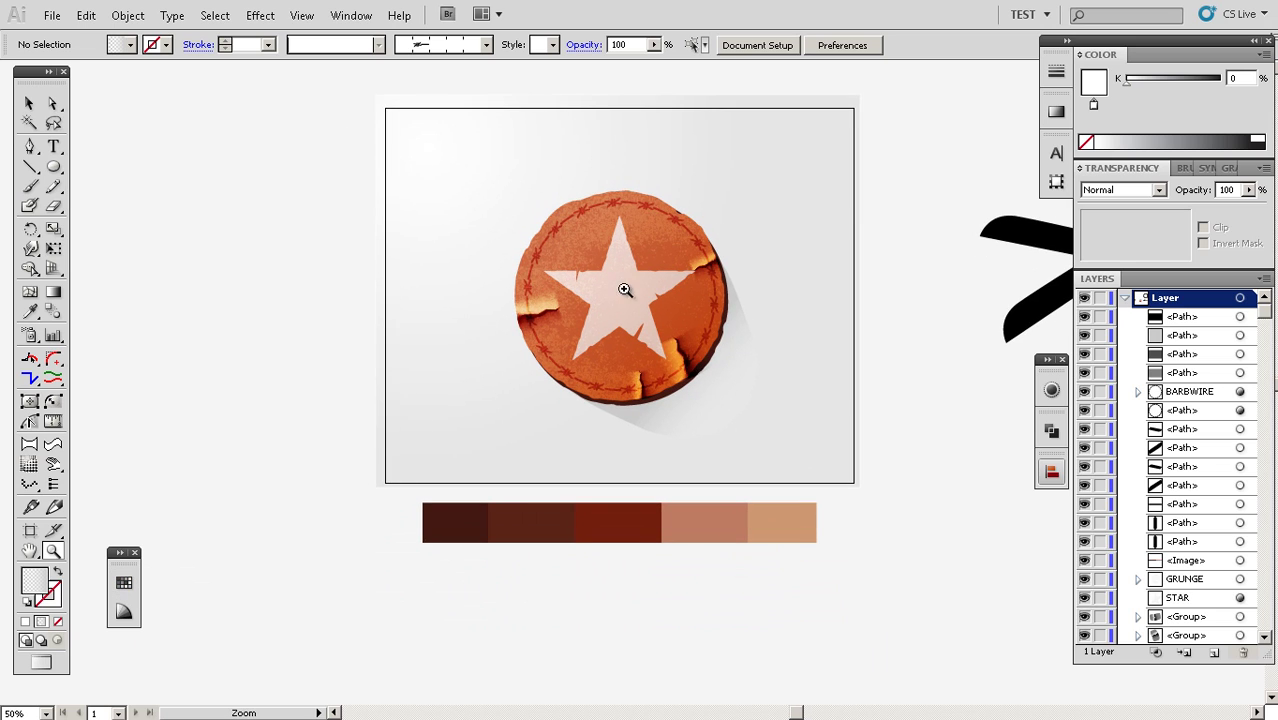
pyautogui.click(688, 342)
pyautogui.moveTo(688, 391); pyautogui.dragTo(674, 435)
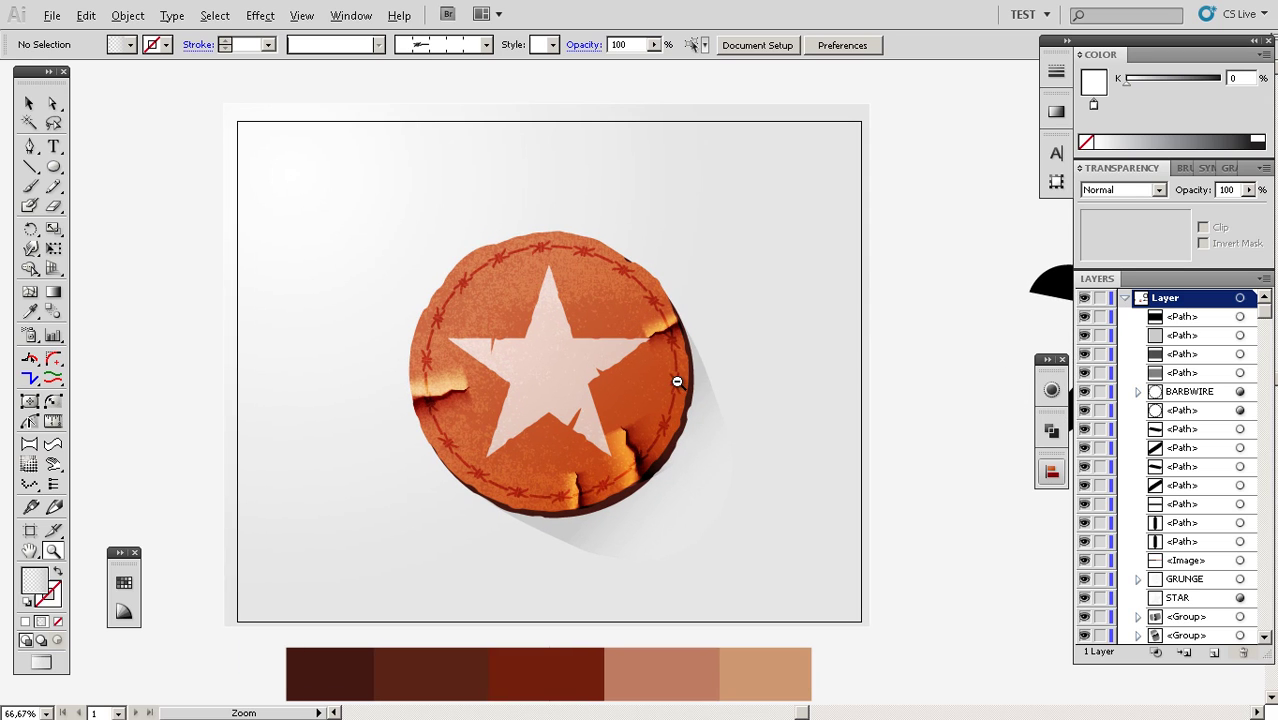
pyautogui.keyDown('alt'); pyautogui.click(676, 380); pyautogui.keyUp('alt')
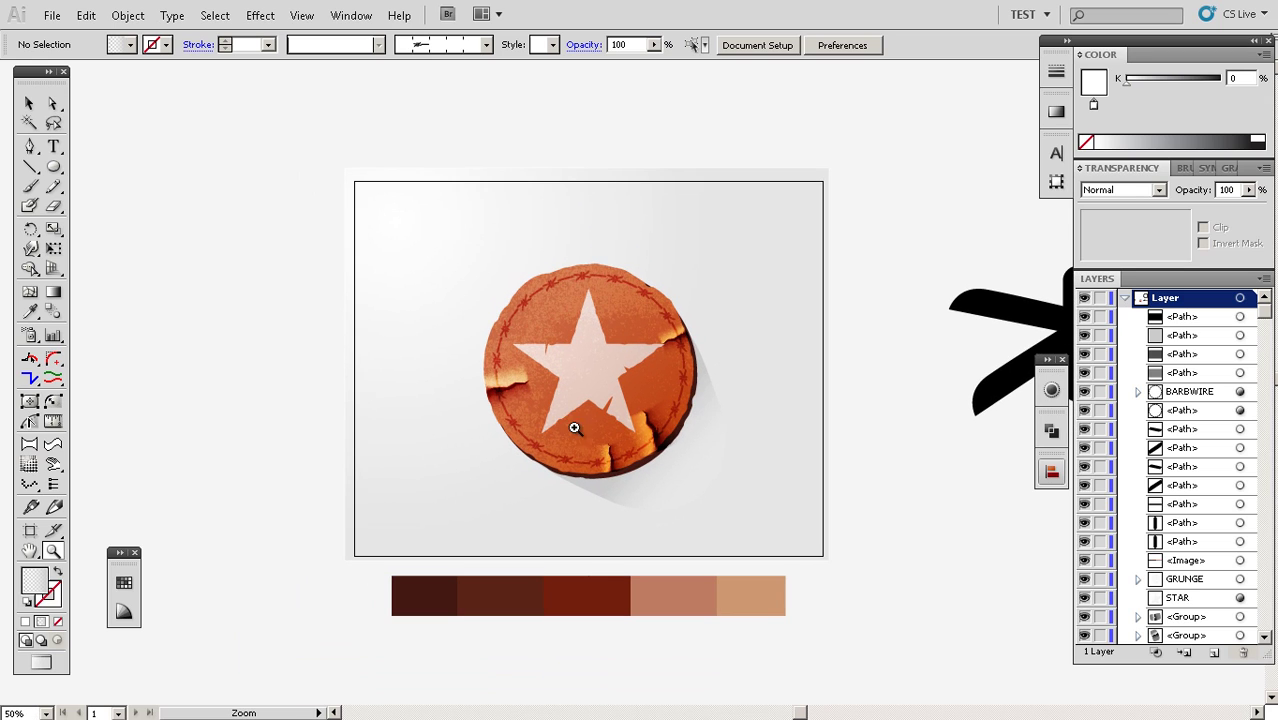
pyautogui.press('v')
pyautogui.click(823, 182)
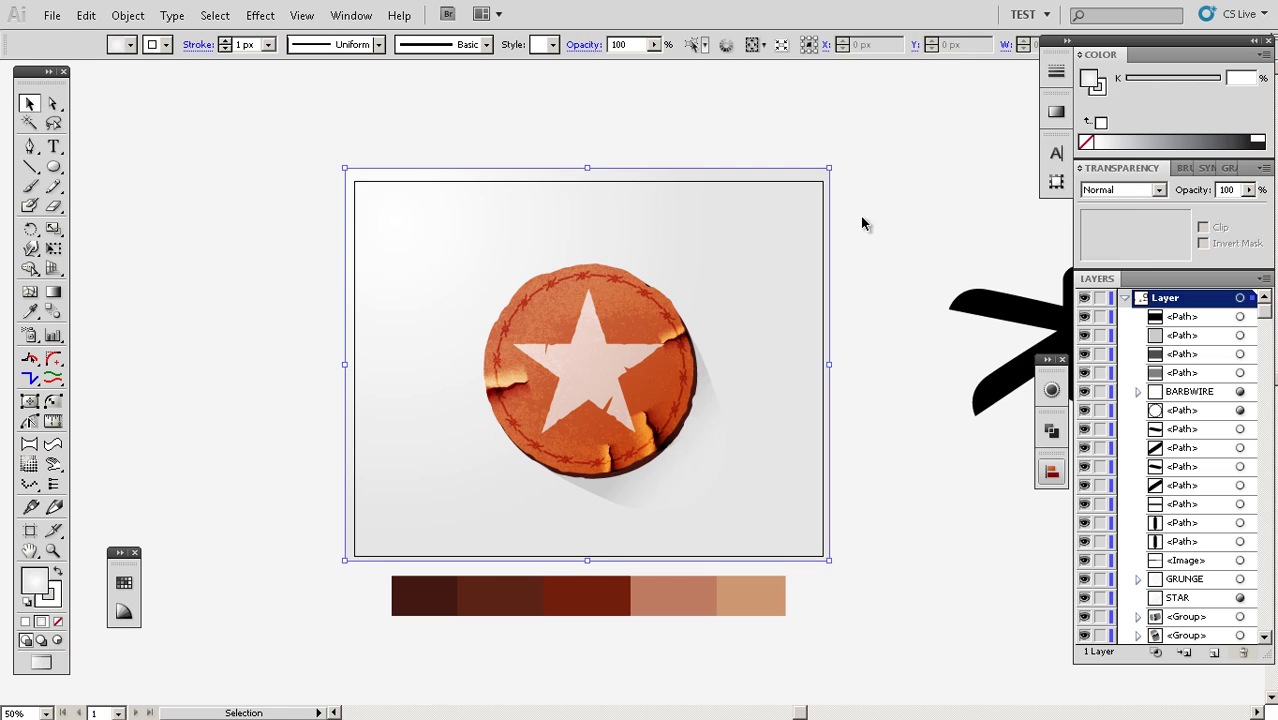
pyautogui.click(860, 216)
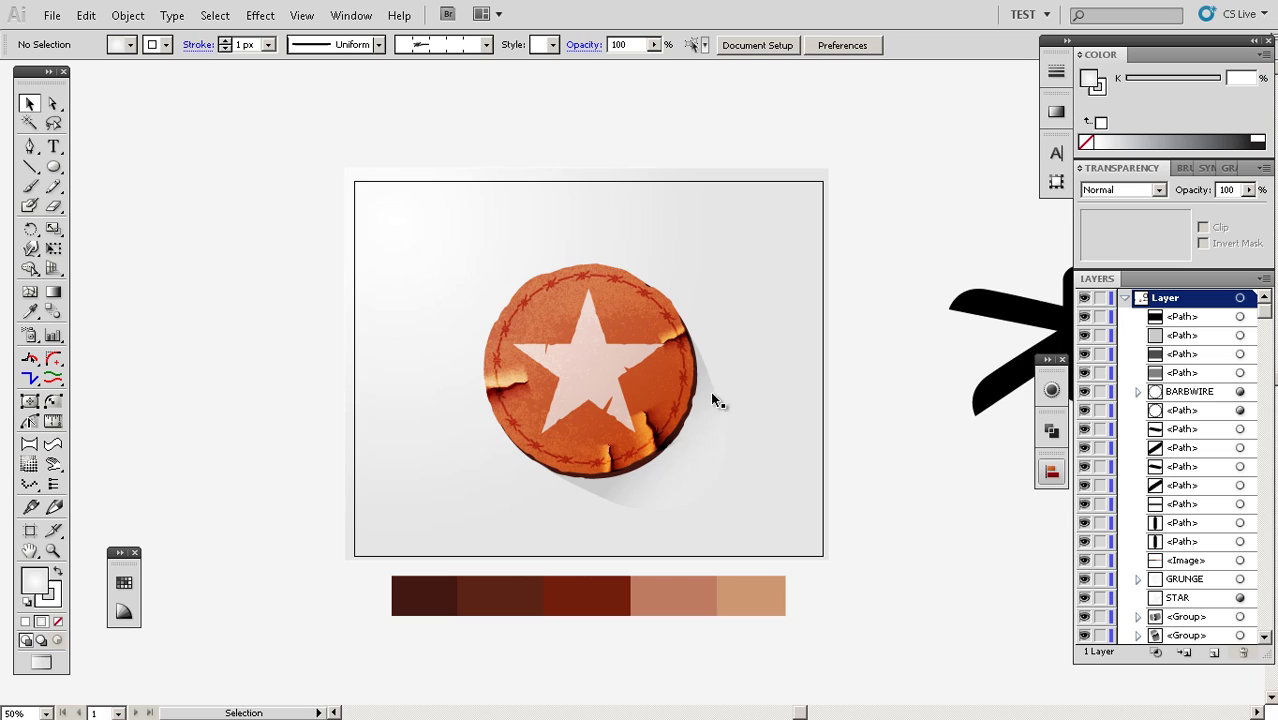
pyautogui.press('z')
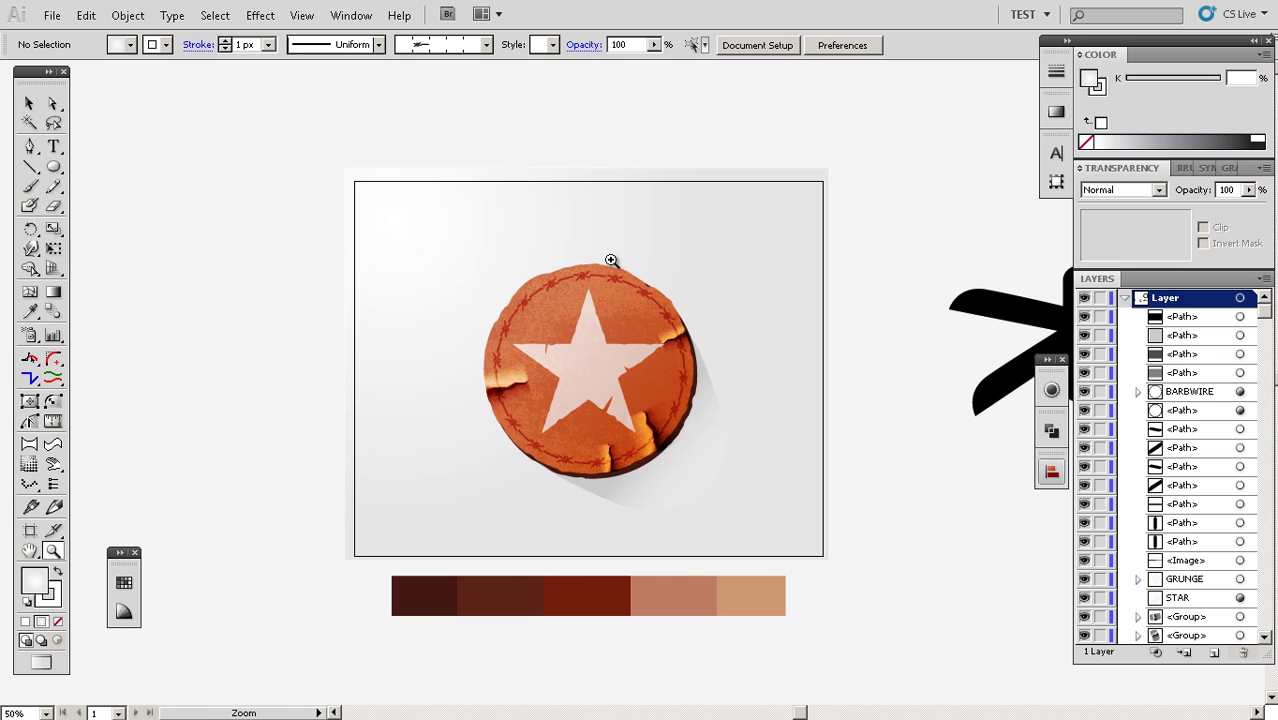